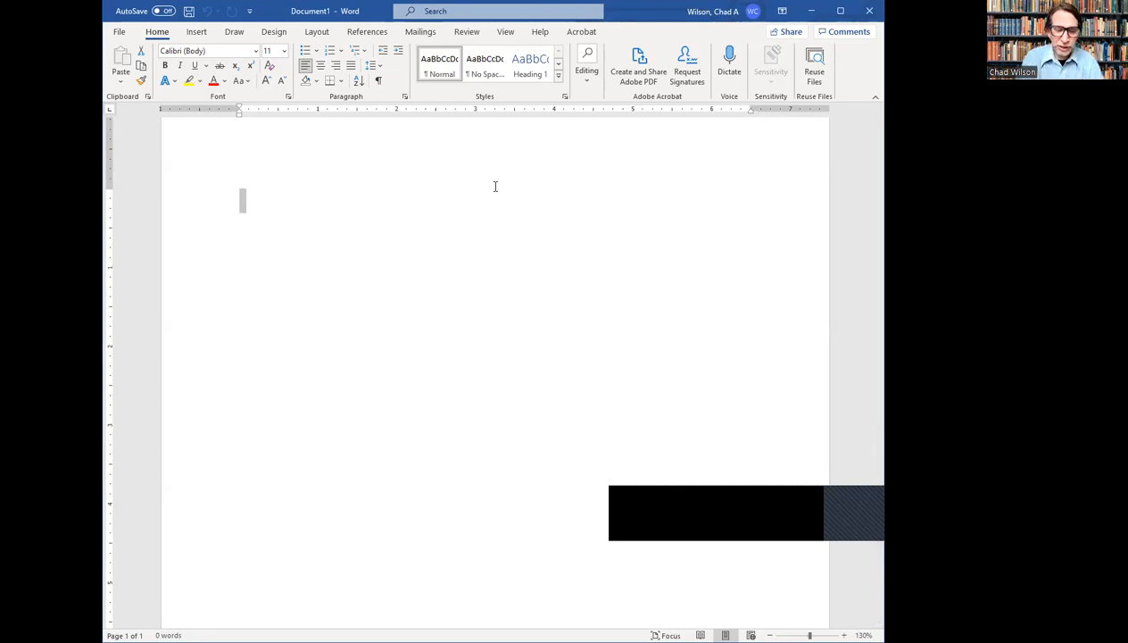
# Step: Enter "Originality report memo" as the first line of the blank document
pyautogui.write('Orign')
pyautogui.write('al')
pyautogui.press('BackSpace')
pyautogui.press('BackSpace')
pyautogui.press('BackSpace')
pyautogui.write('nalit')
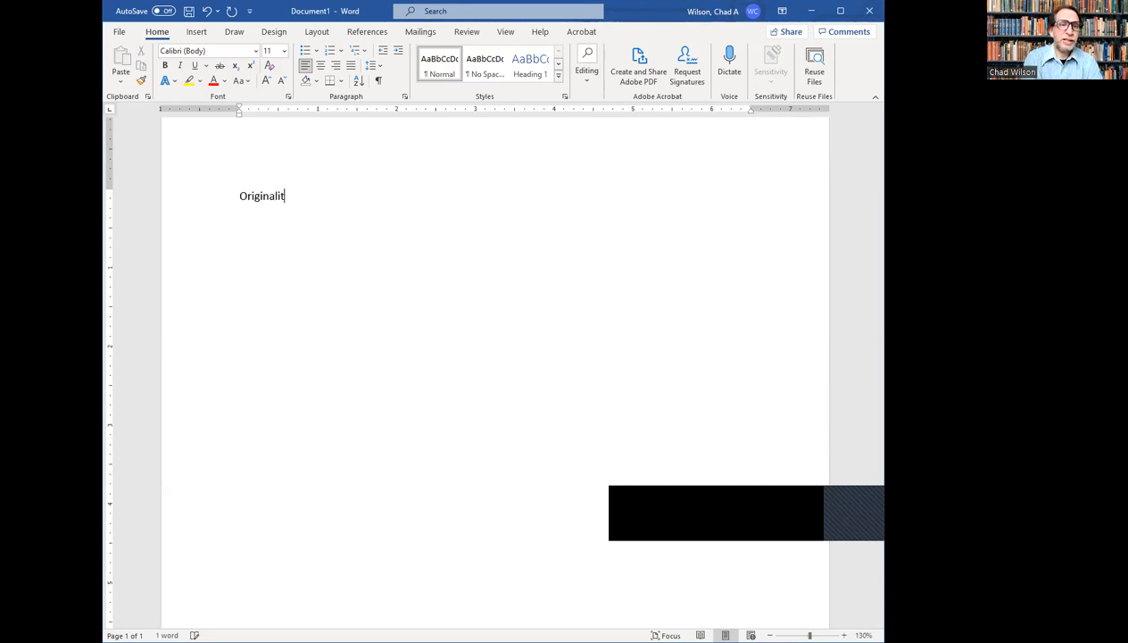
pyautogui.write('y report memo')
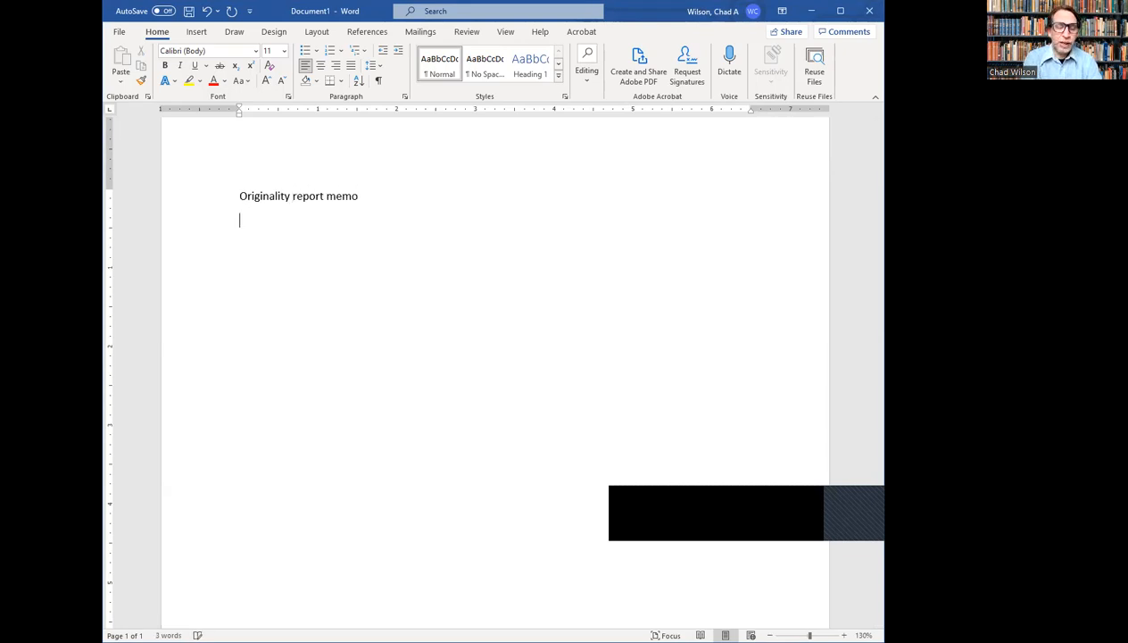
# Step: Add the lines "Title page", "Table of contents" and "List of tables and figures" below the memo line
pyautogui.press('Return')
pyautogui.write('Title ')
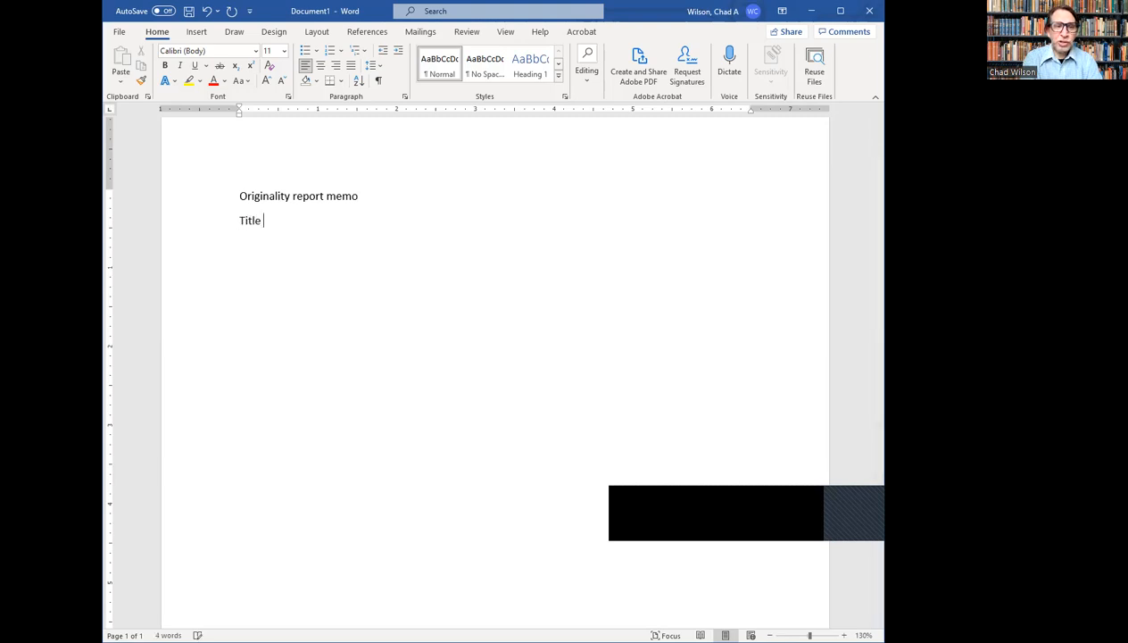
pyautogui.write('page')
pyautogui.press('Return')
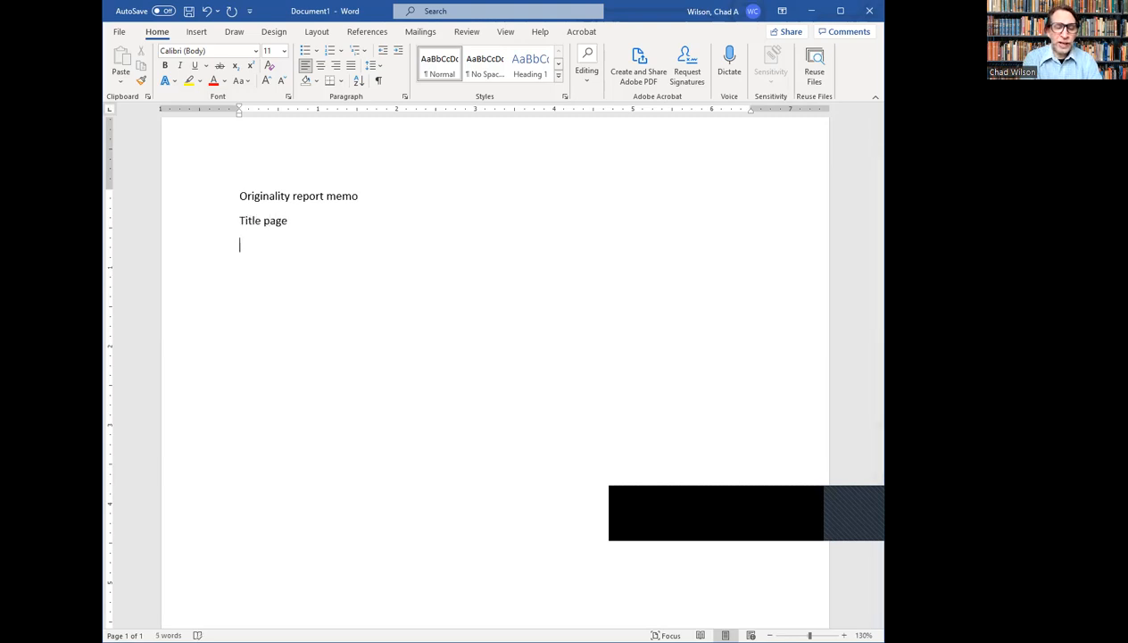
pyautogui.write('Table of contents')
pyautogui.press('Return')
pyautogui.write('List of tables and figures')
pyautogui.press('Return')
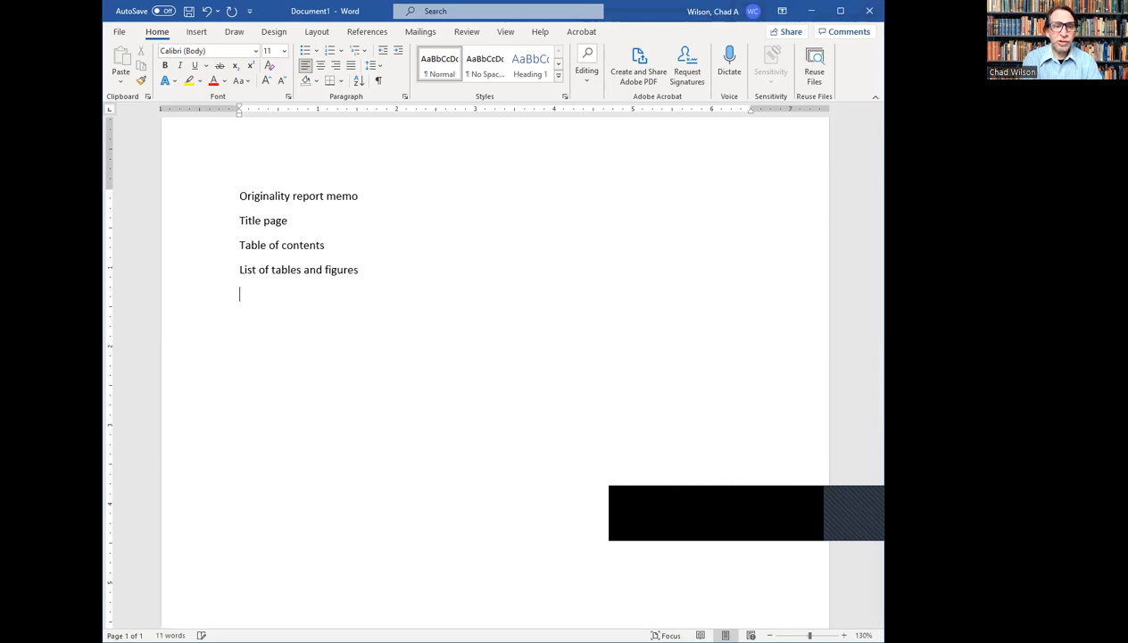
# Step: Add "Abstract" and "Introduction" as separate lines after the list of tables and figures
pyautogui.write('Abstract ')
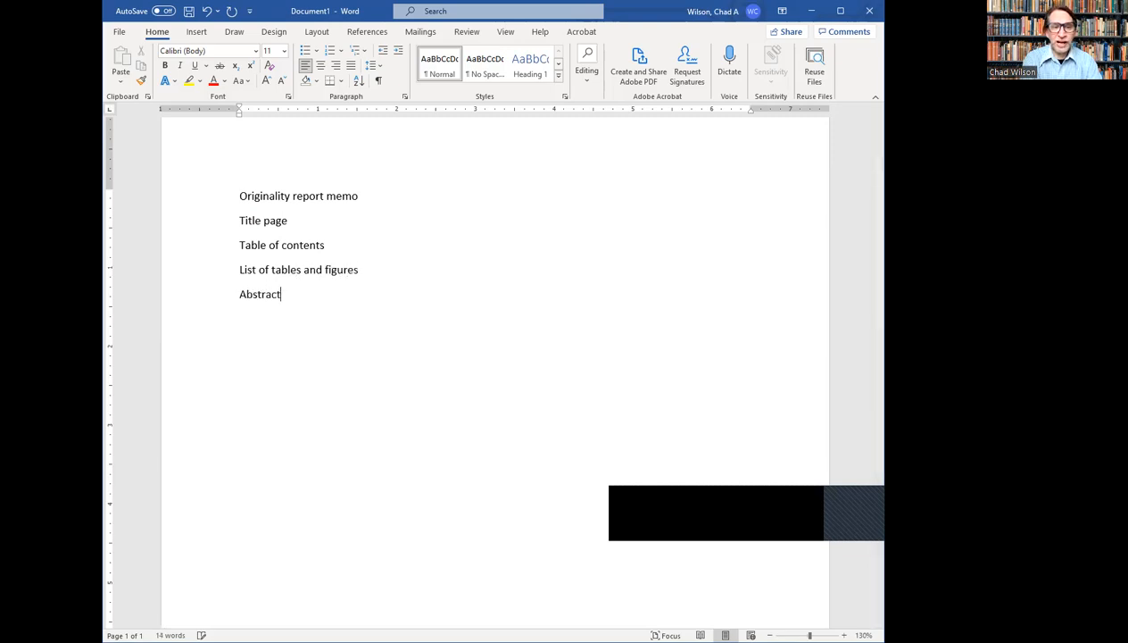
pyautogui.write('Introduc')
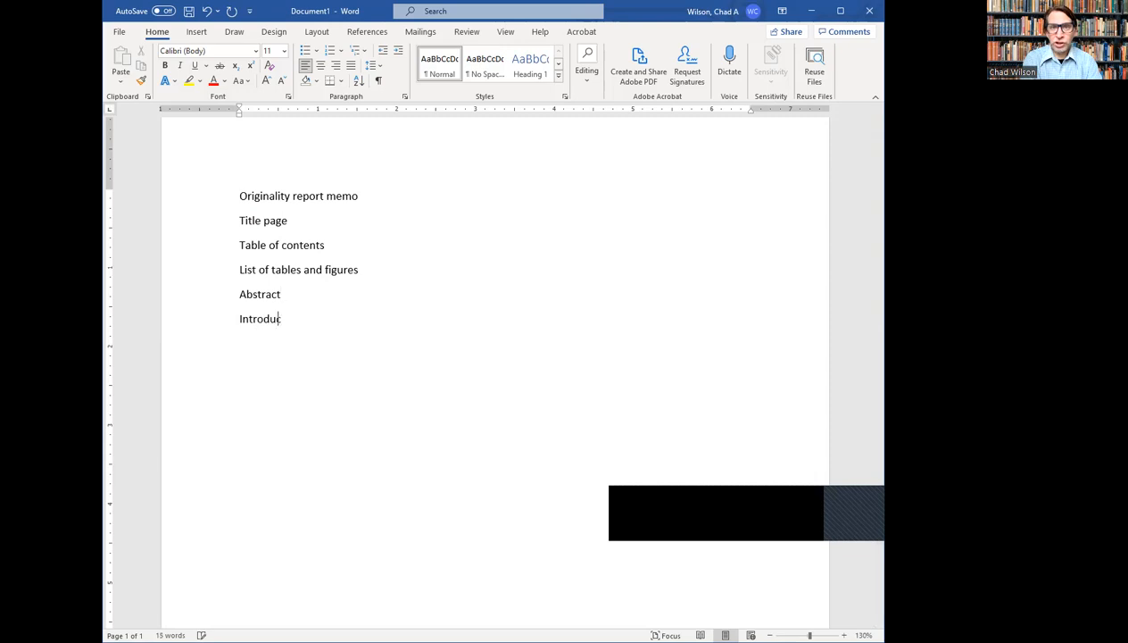
pyautogui.write('tion')
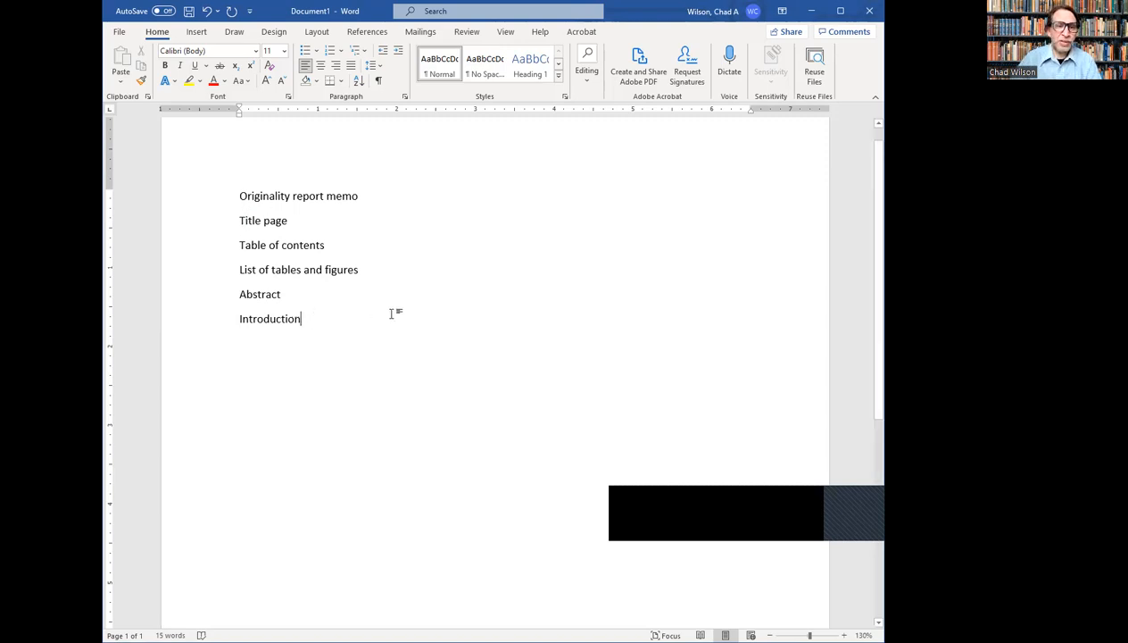
# Step: Add the lines "Purpose", "Background", "Scope" and "Discussion" below Introduction
pyautogui.press('Return')
pyautogui.write('Purpose')
pyautogui.press('Return')
pyautogui.write('Background')
pyautogui.press('Return')
pyautogui.write('Scope')
pyautogui.press('Return')
pyautogui.write('Discussion')
pyautogui.press('Return')
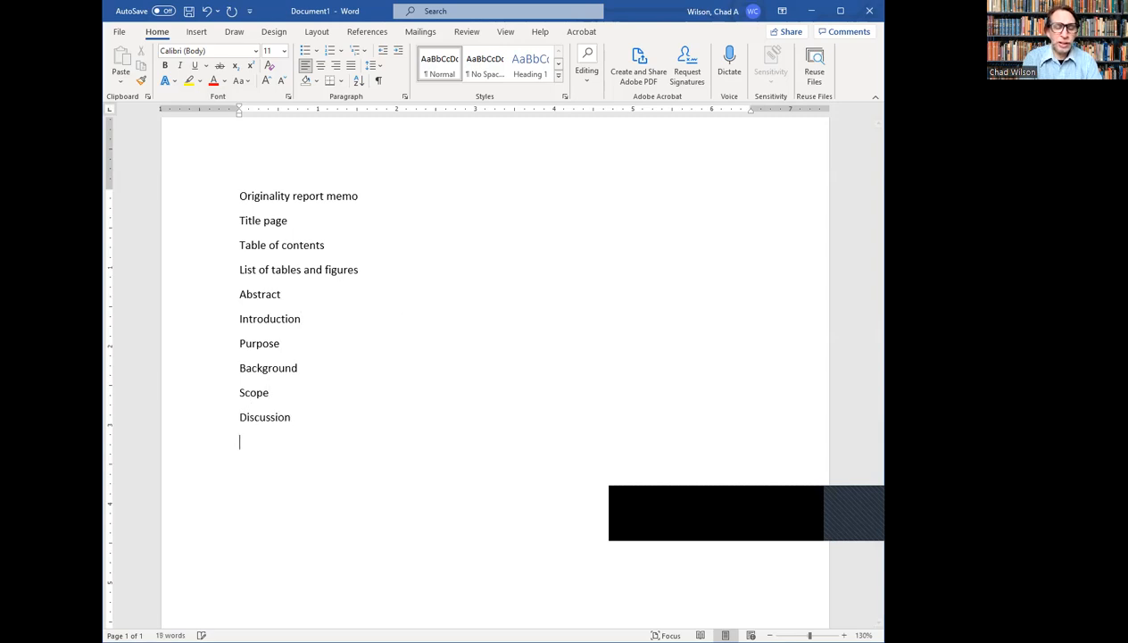
# Step: Add the lines "Criteria 1:", "Explanation", "Data" and "Interpretation" below Discussion
pyautogui.write('Criteria')
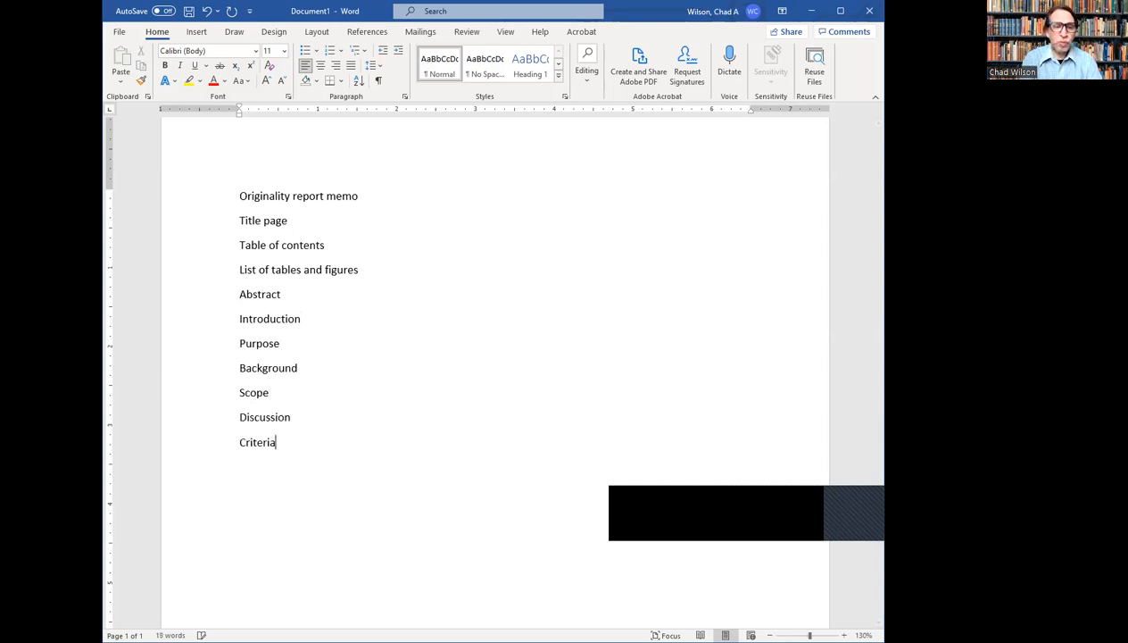
pyautogui.write(' 1:')
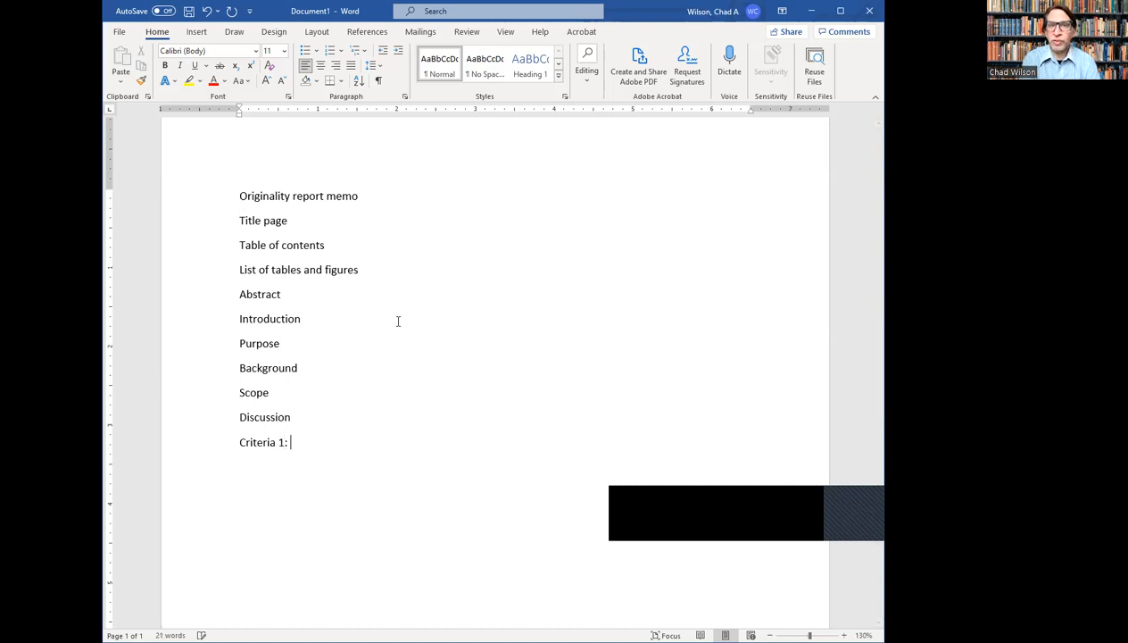
pyautogui.press('Return')
pyautogui.write('Explanation')
pyautogui.press('Return')
pyautogui.write('Data')
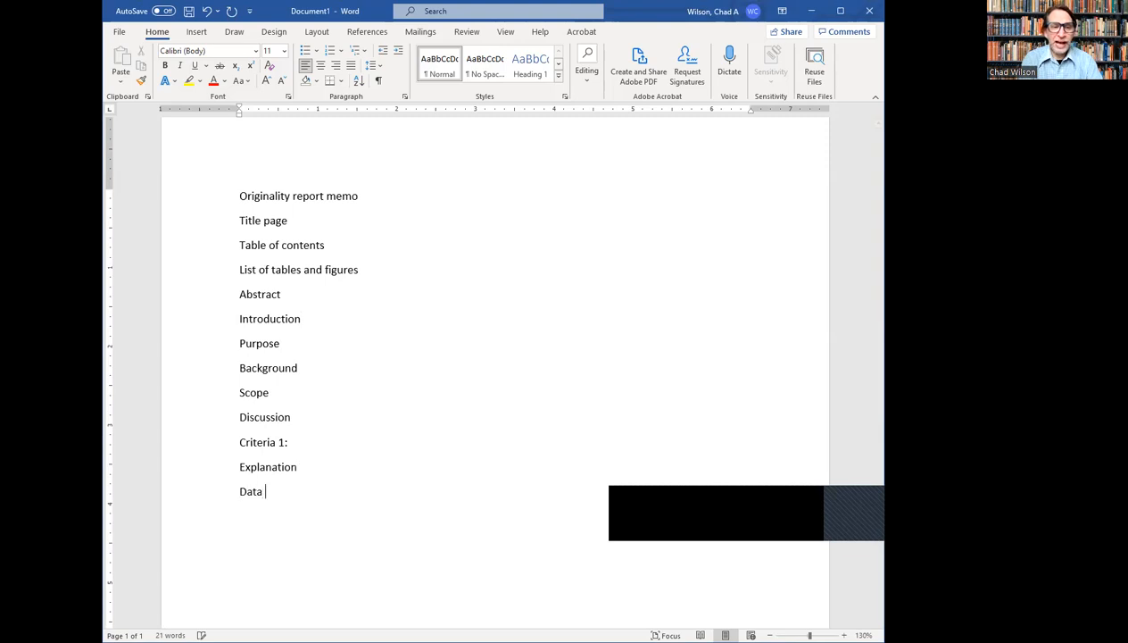
pyautogui.press('Return')
pyautogui.write('Int')
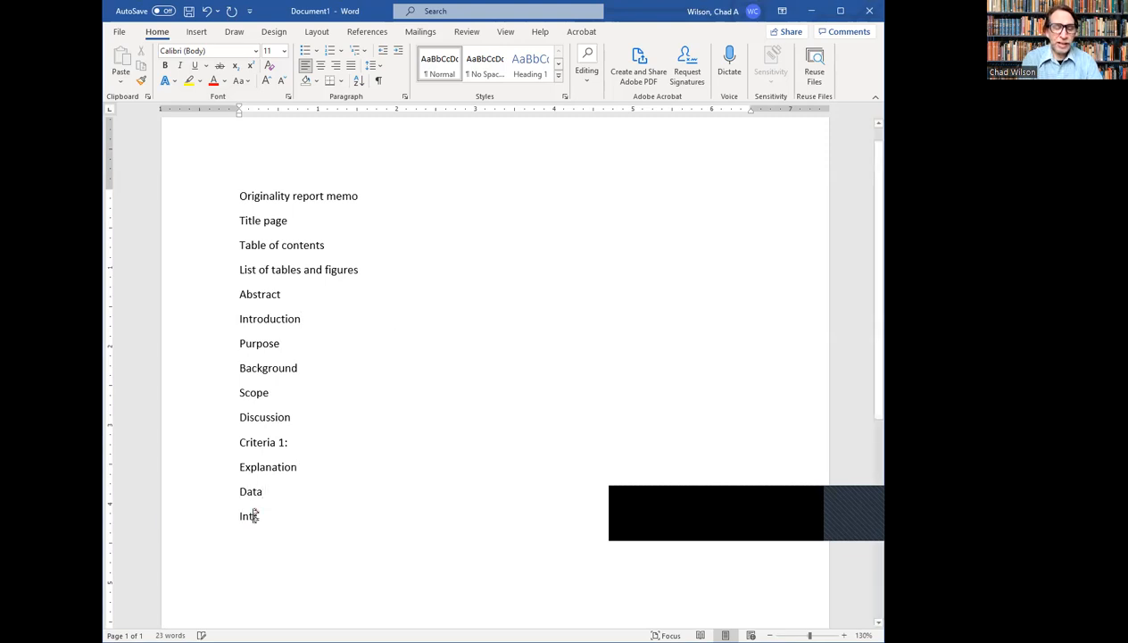
pyautogui.write('erpretation')
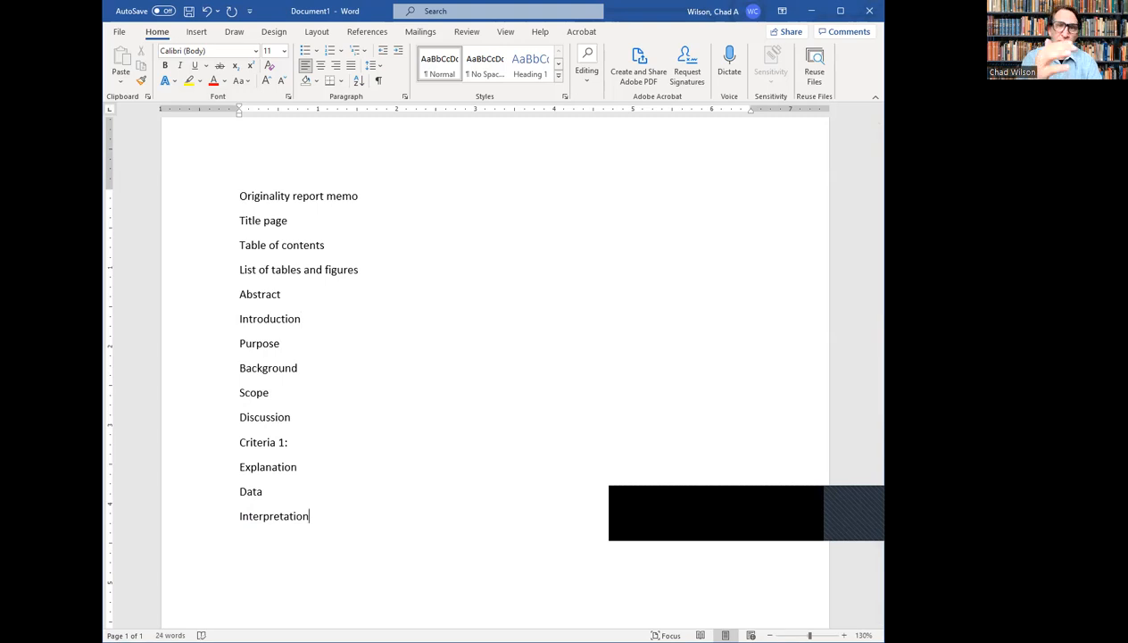
# Step: Add "Conclusion" as the last line of the section list
pyautogui.press('Return')
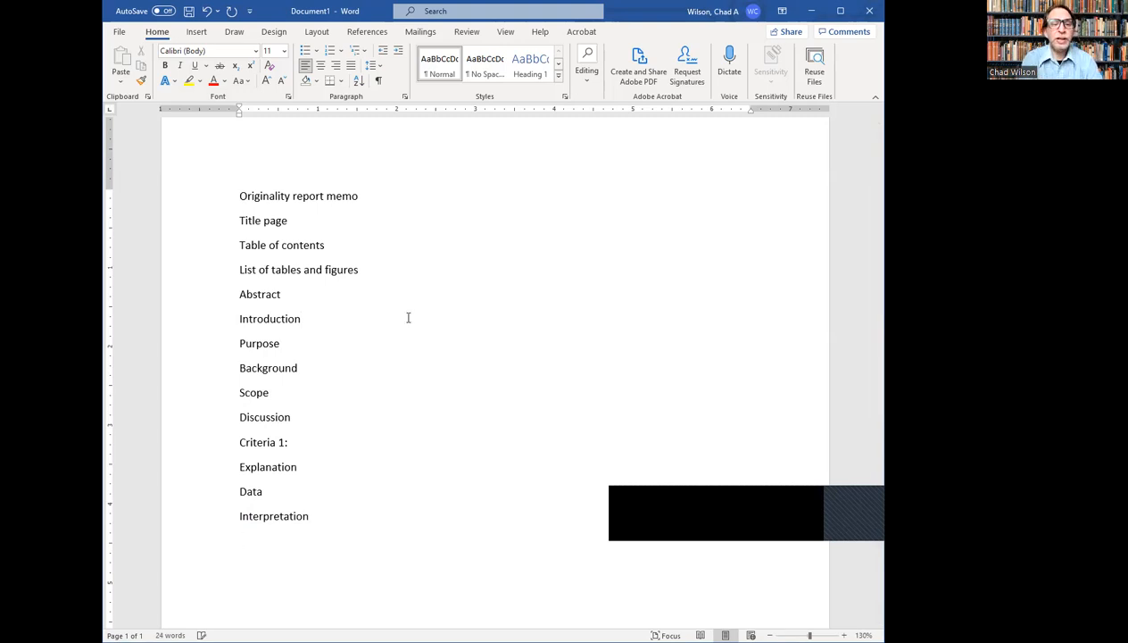
pyautogui.write('Conclu')
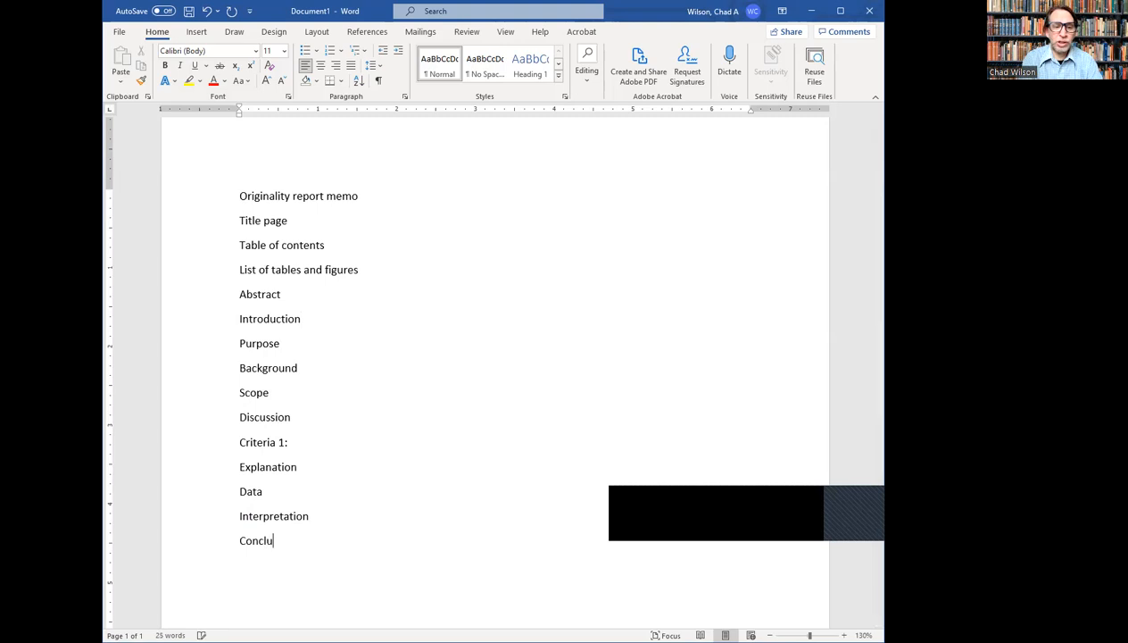
pyautogui.write('sion')
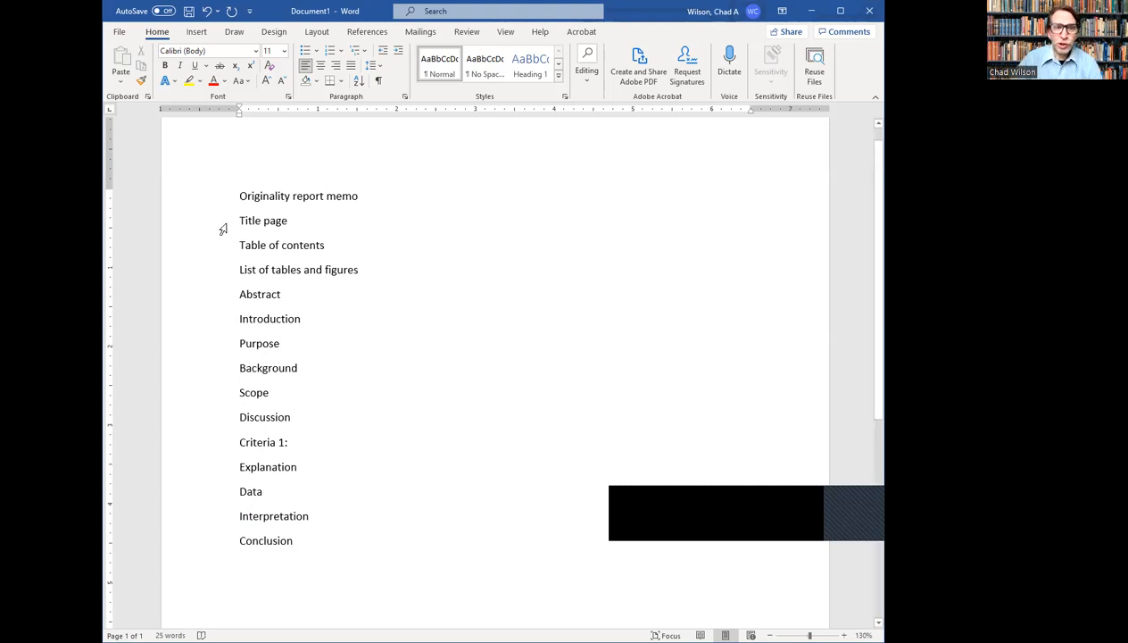
# Step: Switch the document to Outline view and promote "List of tables and figures" to Level 1
pyautogui.click(508, 34)
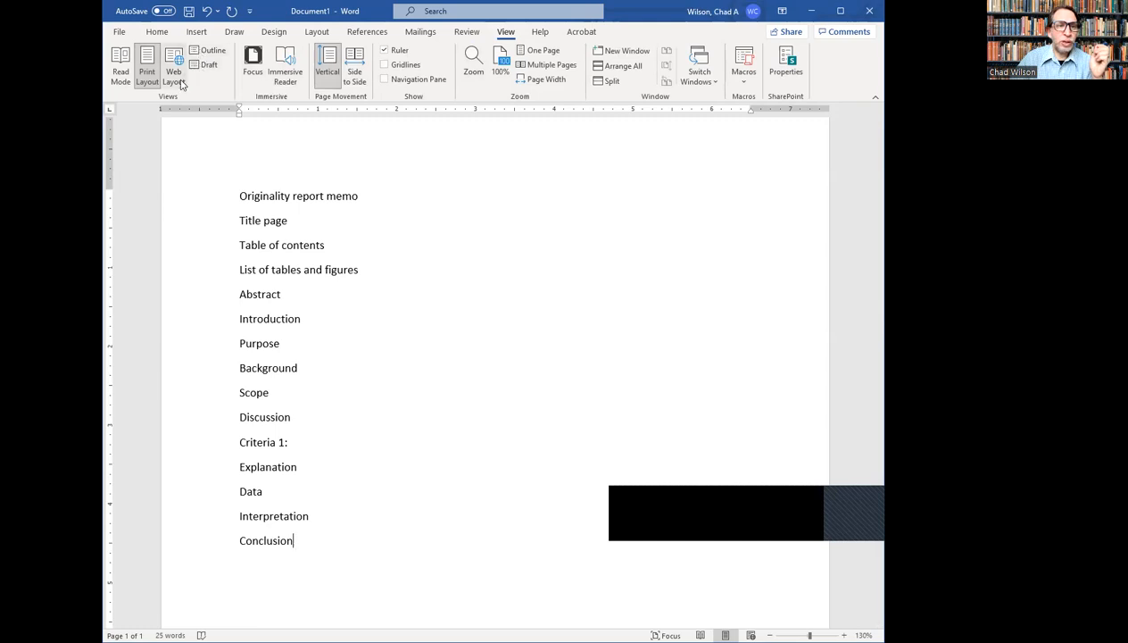
pyautogui.click(208, 50)
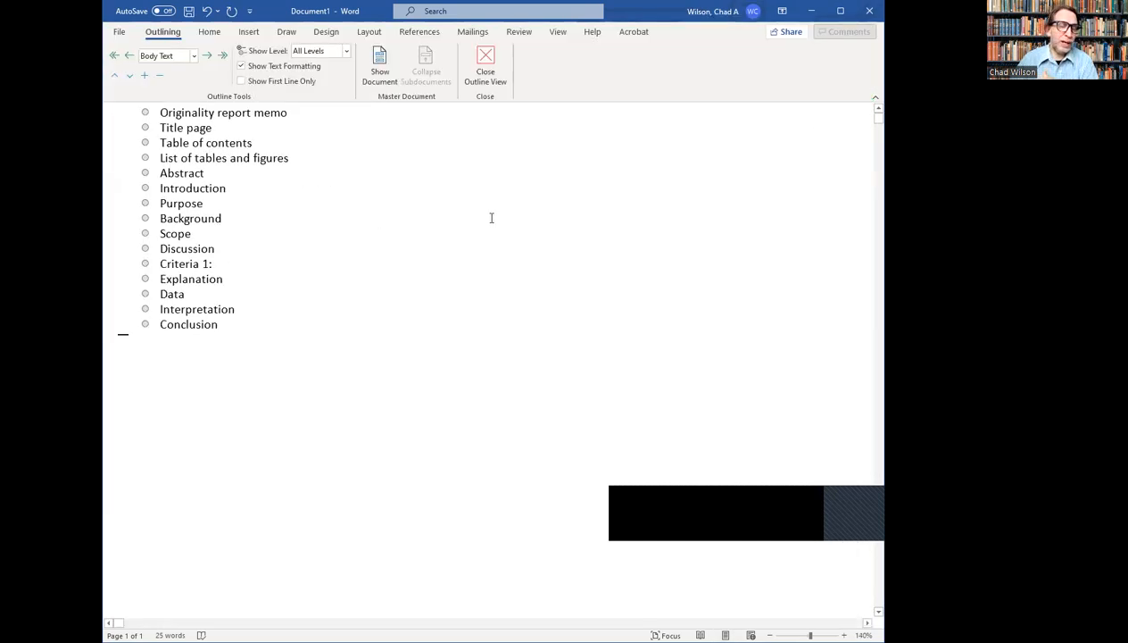
pyautogui.click(142, 158)
pyautogui.moveTo(143, 158); pyautogui.dragTo(119, 158)
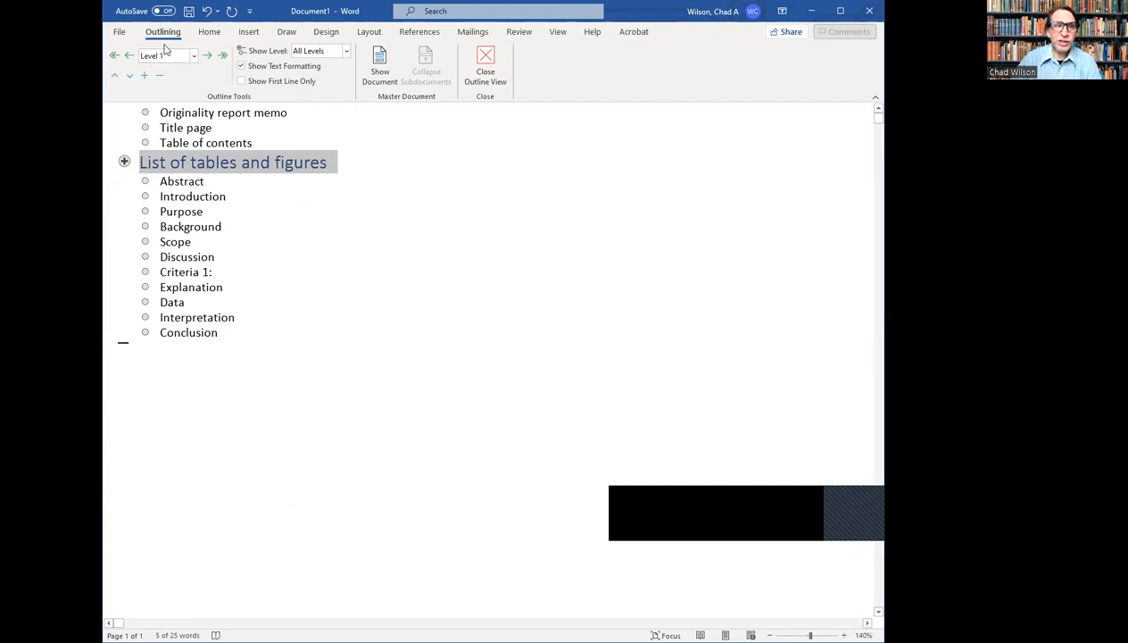
# Step: Promote "Abstract" and "Introduction" from body text to Level 1 headings
pyautogui.click(145, 181)
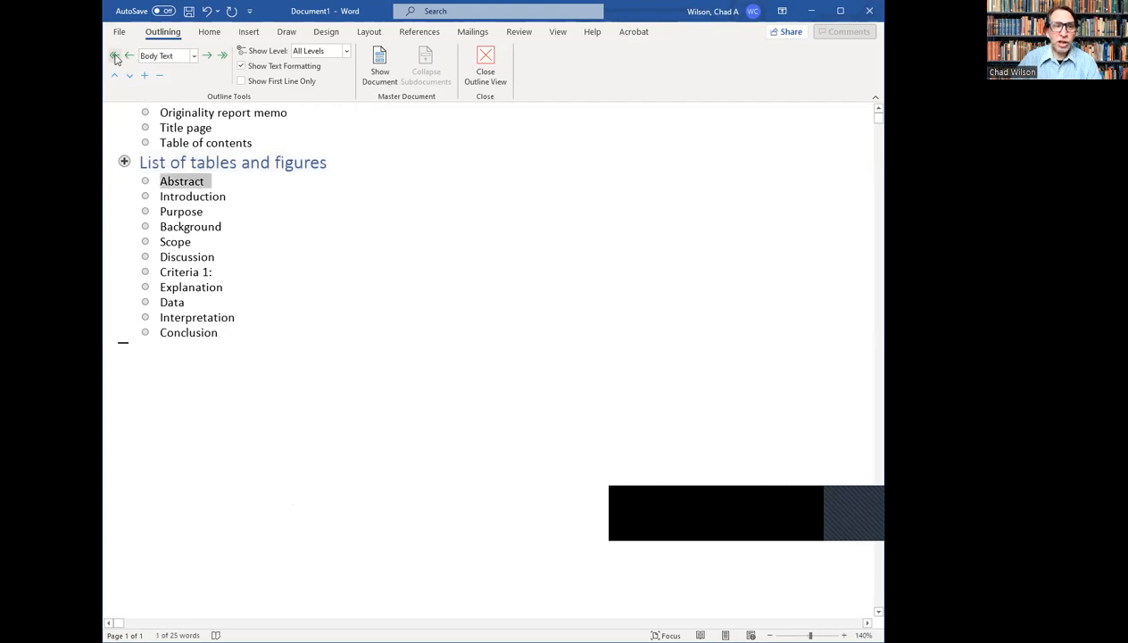
pyautogui.click(115, 56)
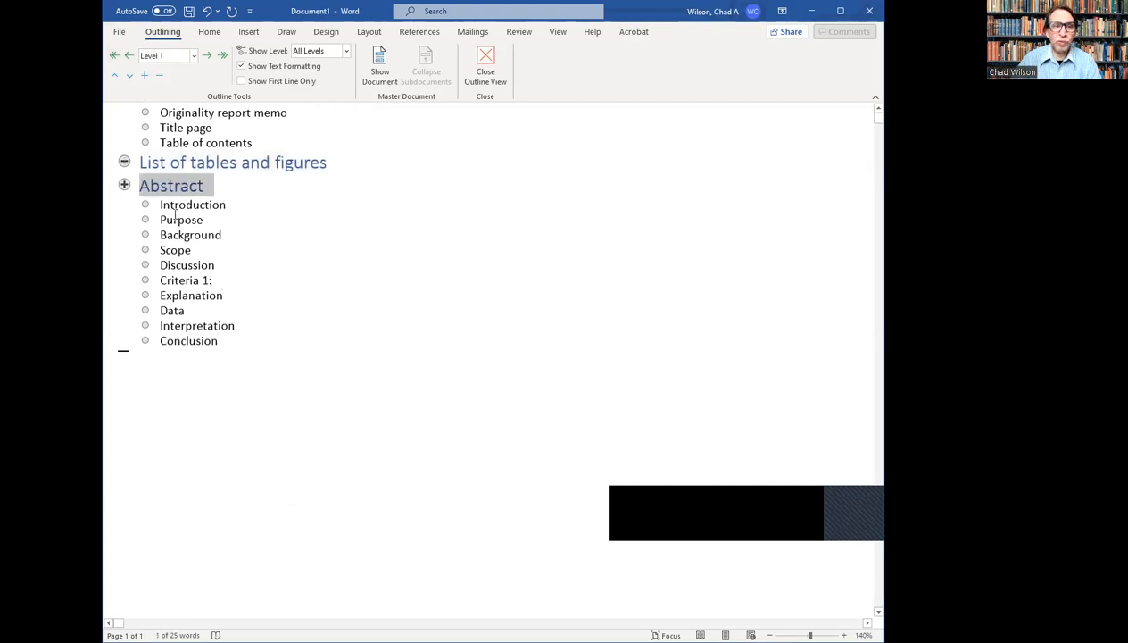
pyautogui.click(147, 205)
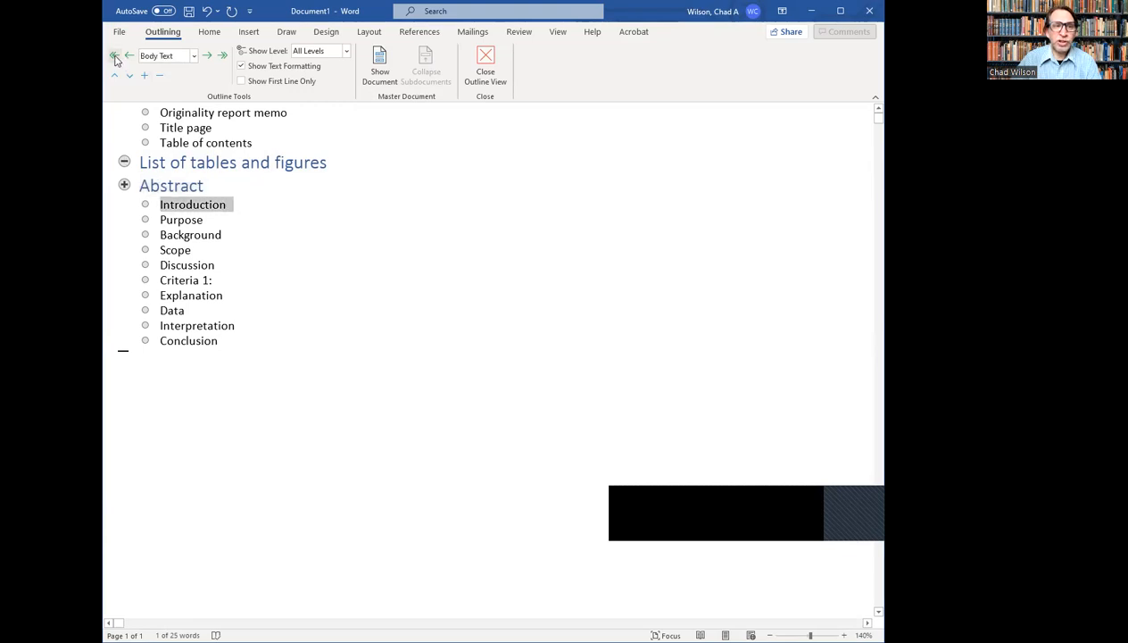
pyautogui.click(114, 55)
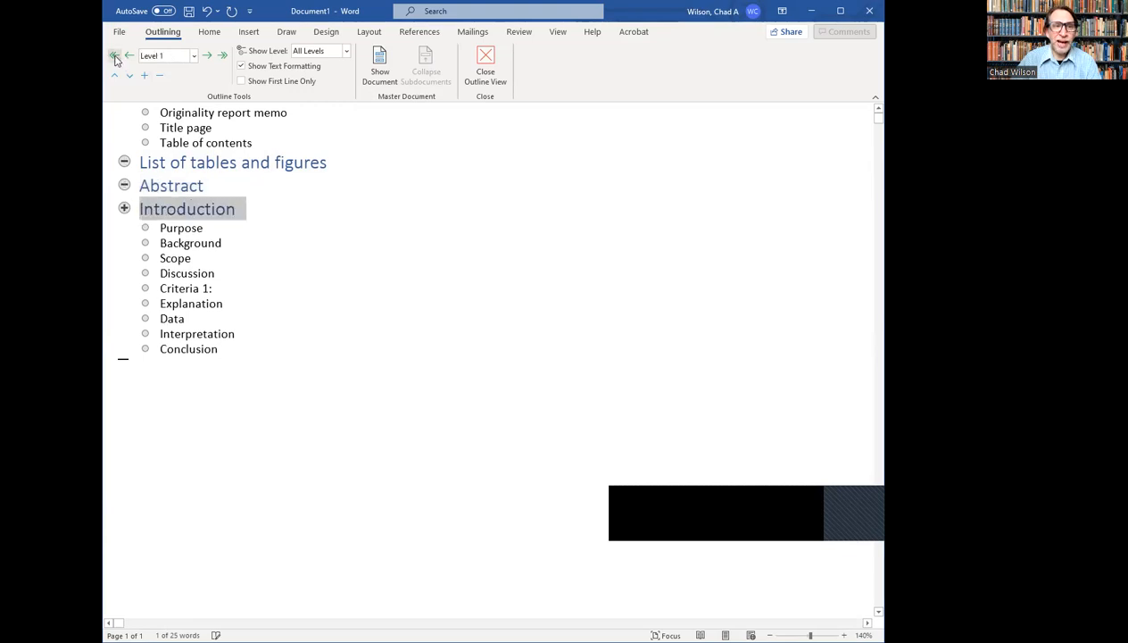
# Step: Set Purpose, Background, Scope and Criteria 1 to Level 2, Discussion to Level 1, and Explanation to Level 3
pyautogui.click(146, 228)
pyautogui.click(130, 56)
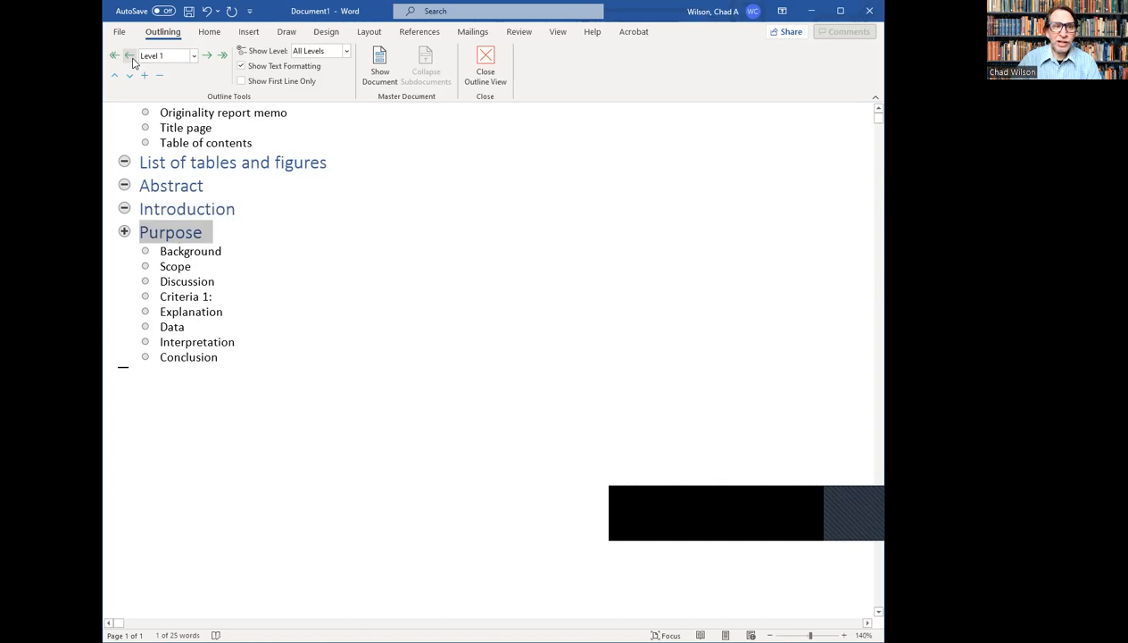
pyautogui.click(206, 55)
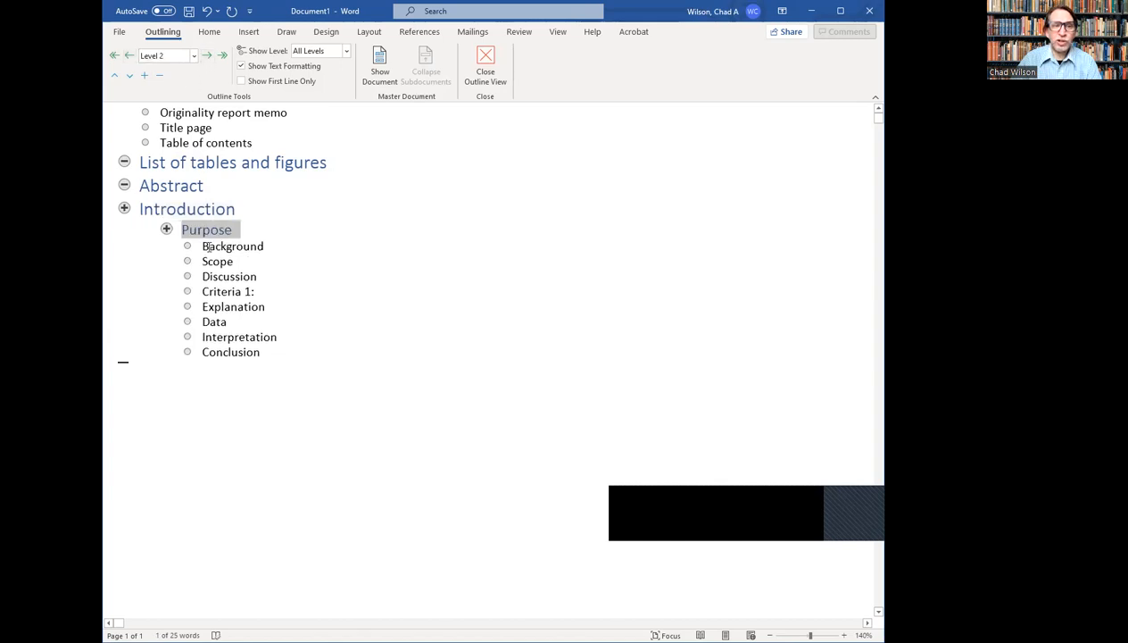
pyautogui.moveTo(184, 244); pyautogui.dragTo(231, 341)
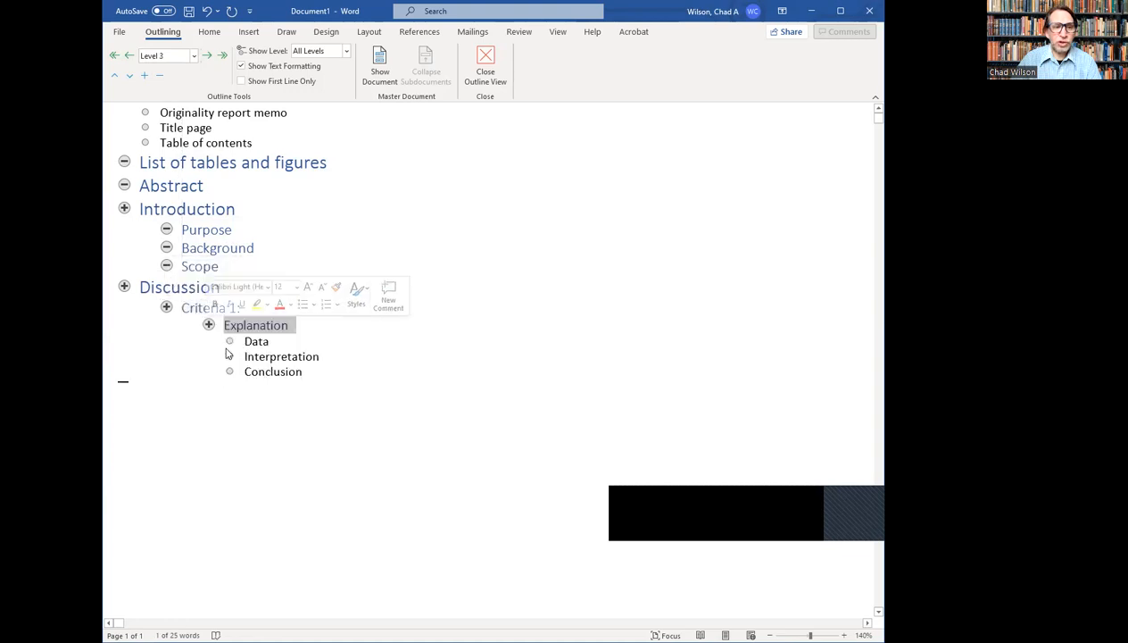
# Step: Set Data and Interpretation to Level 3 and Conclusion to Level 1, and leave Outline view
pyautogui.moveTo(230, 374); pyautogui.dragTo(120, 377)
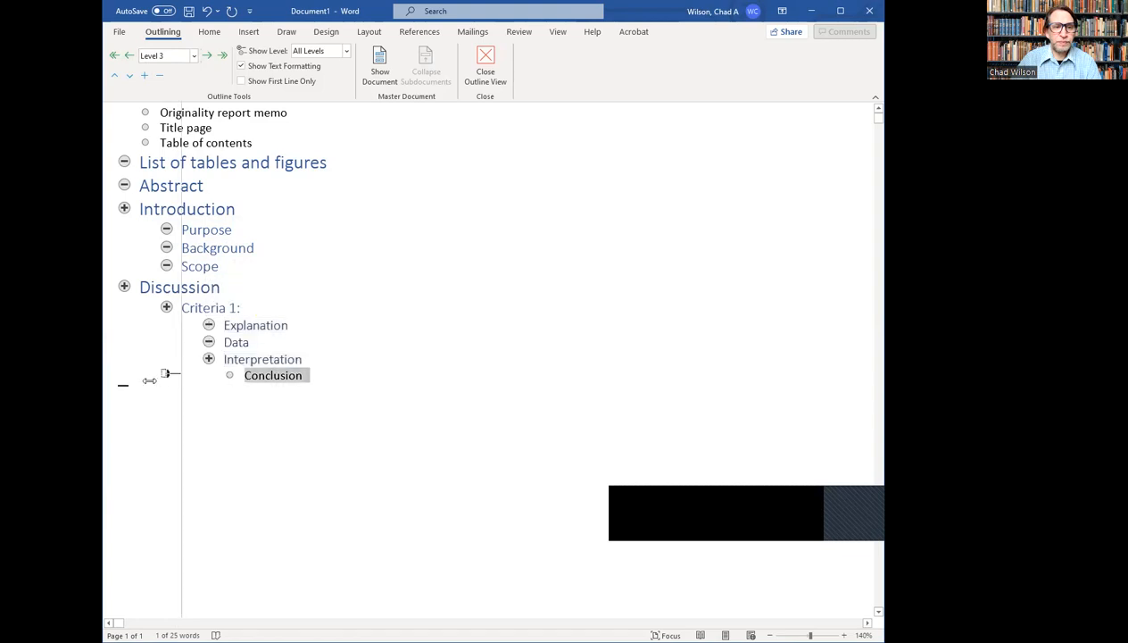
pyautogui.click(261, 298)
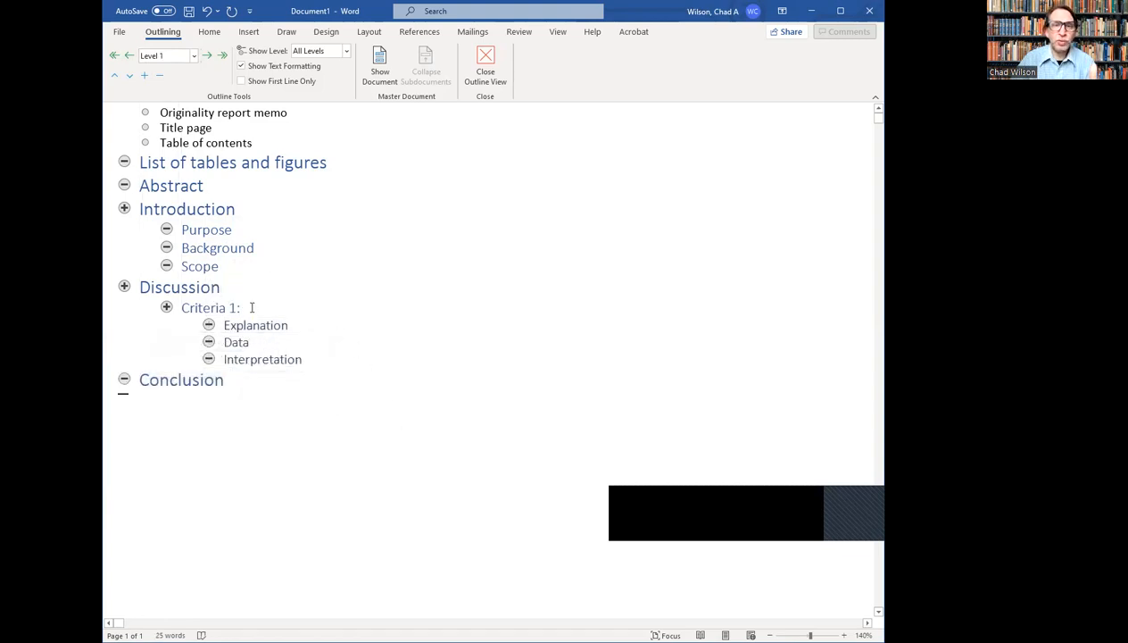
pyautogui.click(278, 359)
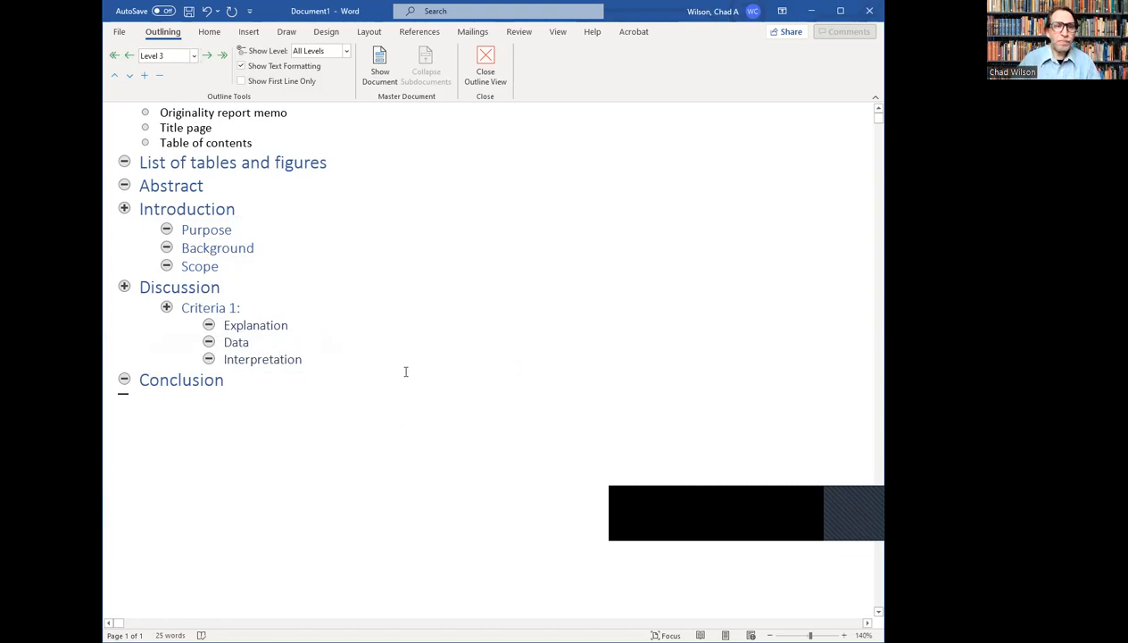
pyautogui.click(485, 65)
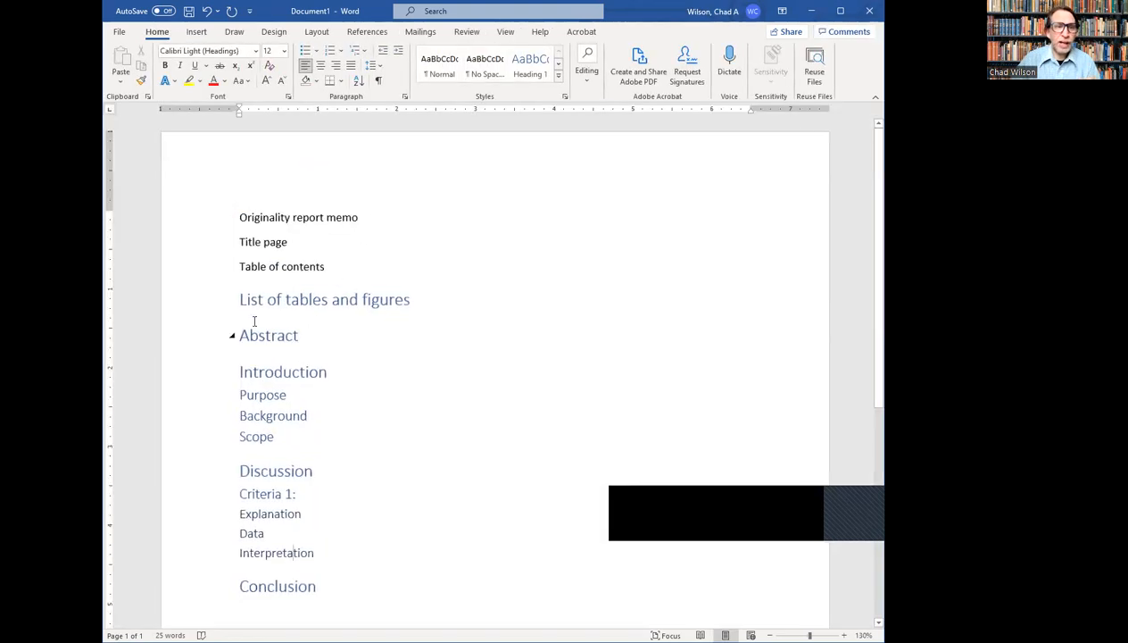
# Step: Open the Heading 1 style for modification and set its font colour to black
pyautogui.click(249, 299)
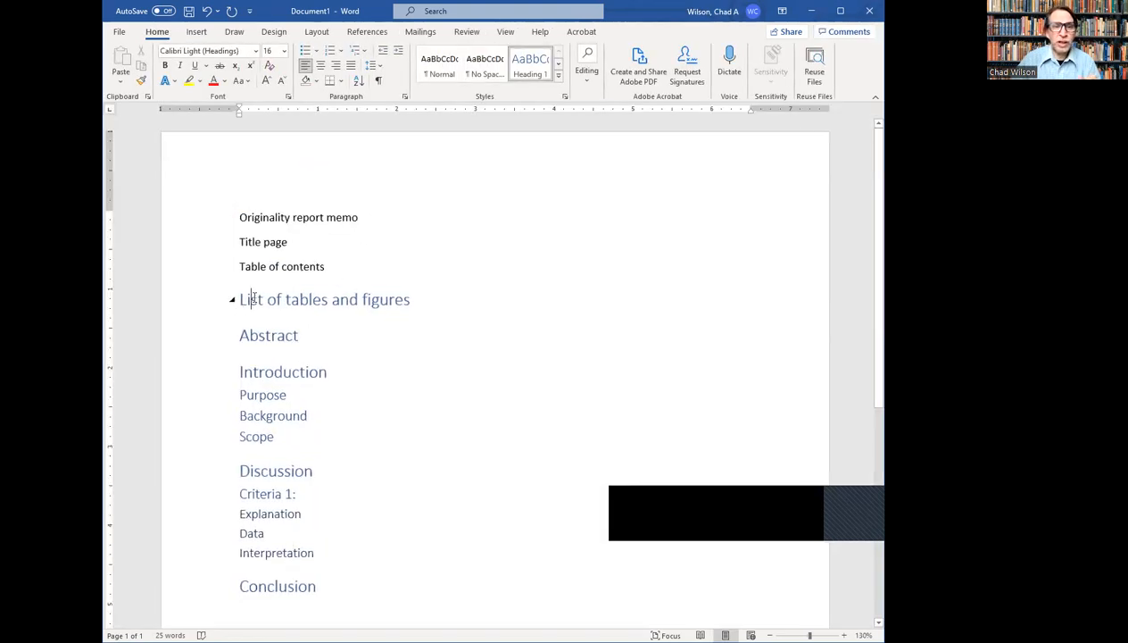
pyautogui.hotkey('shift', 'Down')
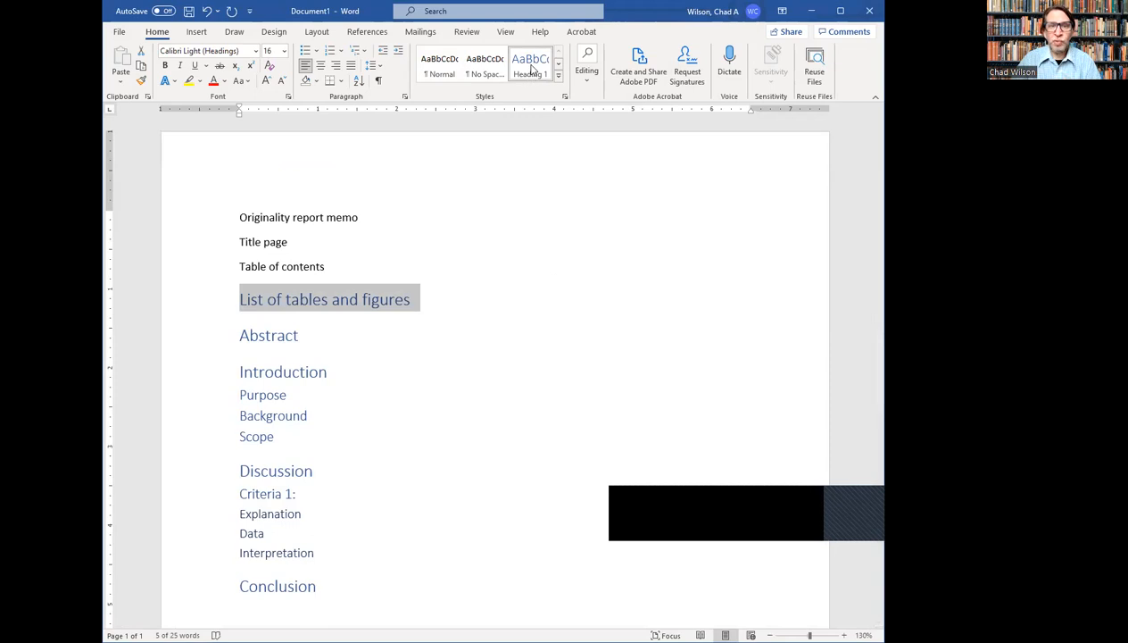
pyautogui.click(557, 77)
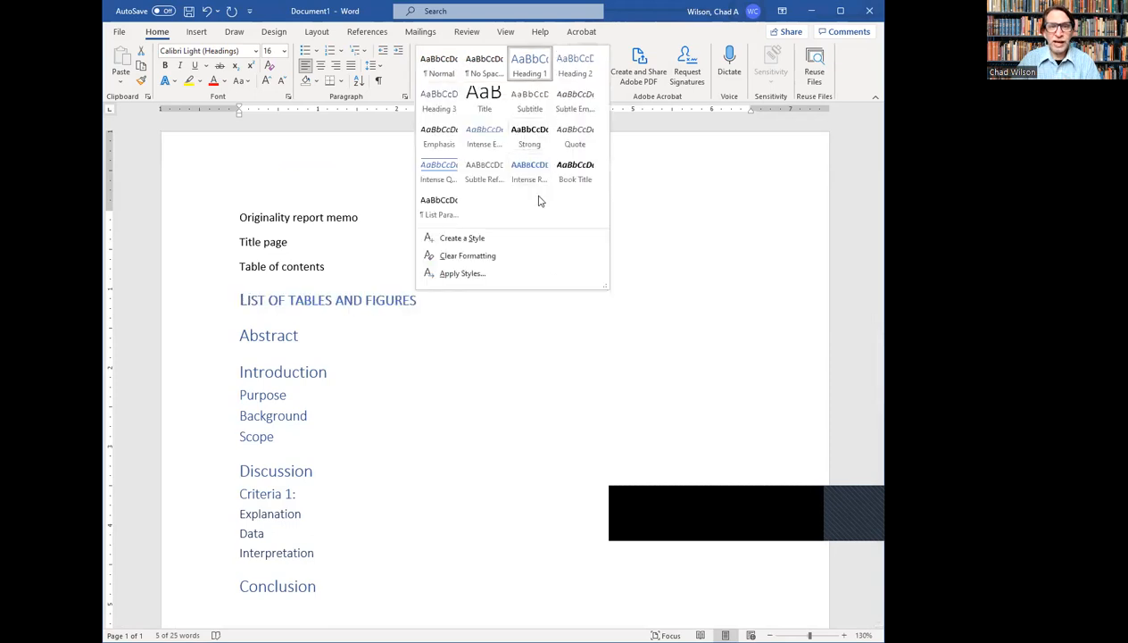
pyautogui.rightClick(547, 72)
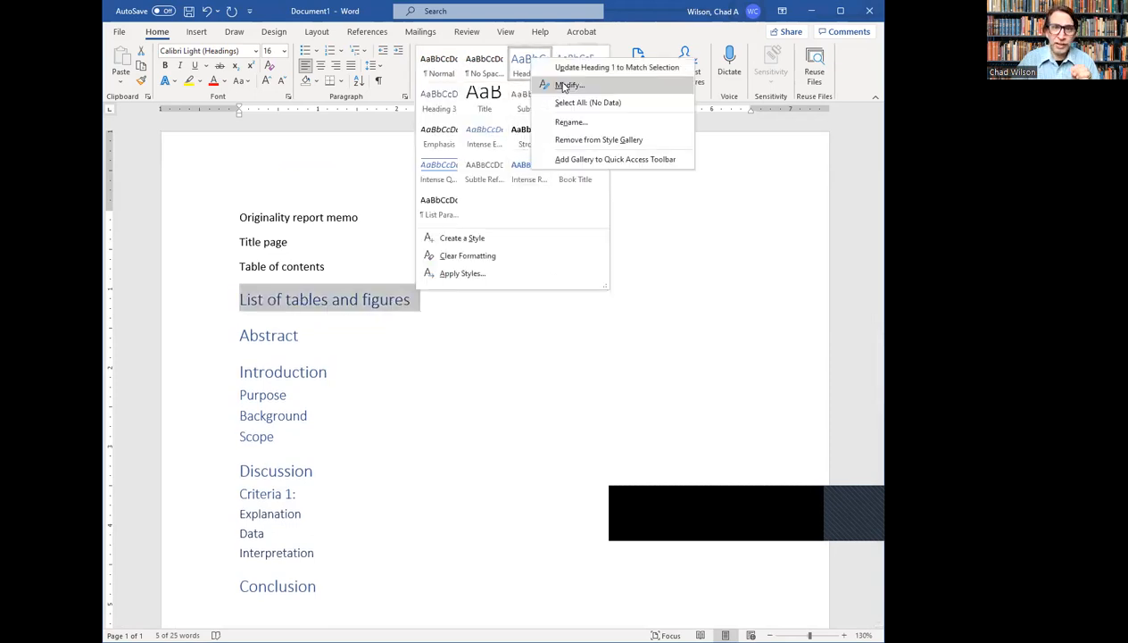
pyautogui.click(564, 86)
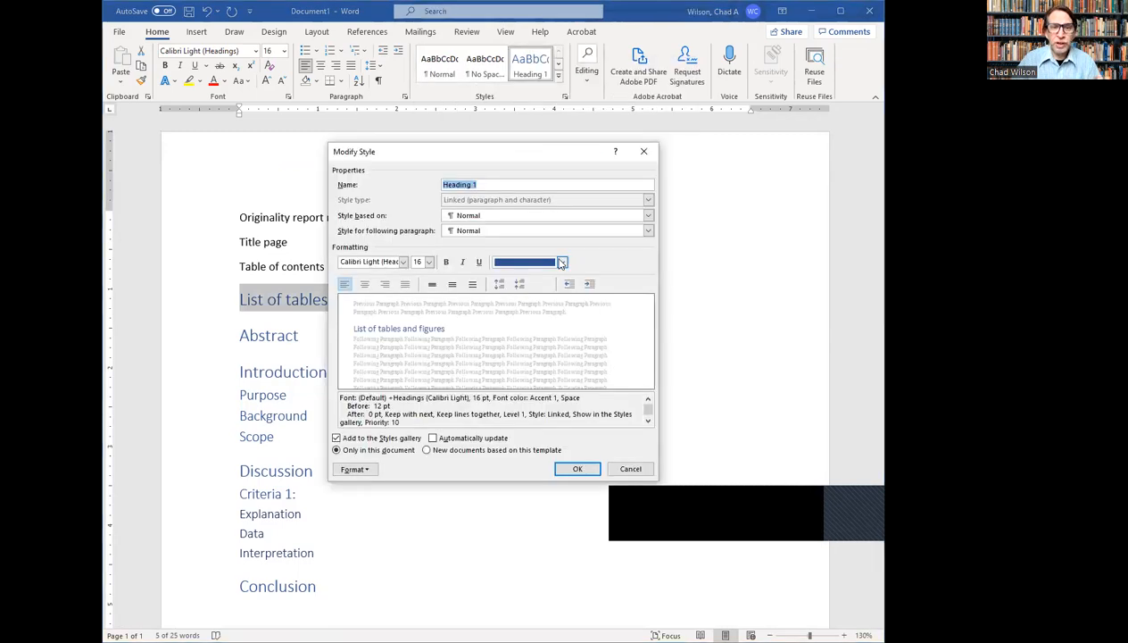
pyautogui.click(561, 263)
pyautogui.click(510, 308)
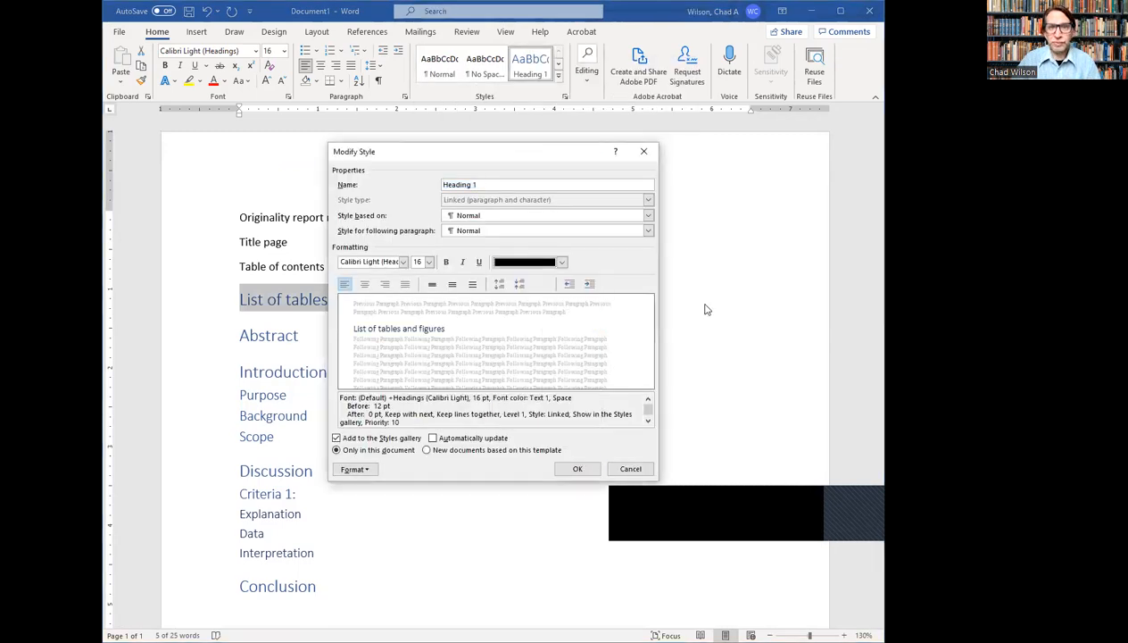
# Step: Set the Heading 1 style's font to Times New Roman, 12 pt, bold, and apply the style changes
pyautogui.click(402, 262)
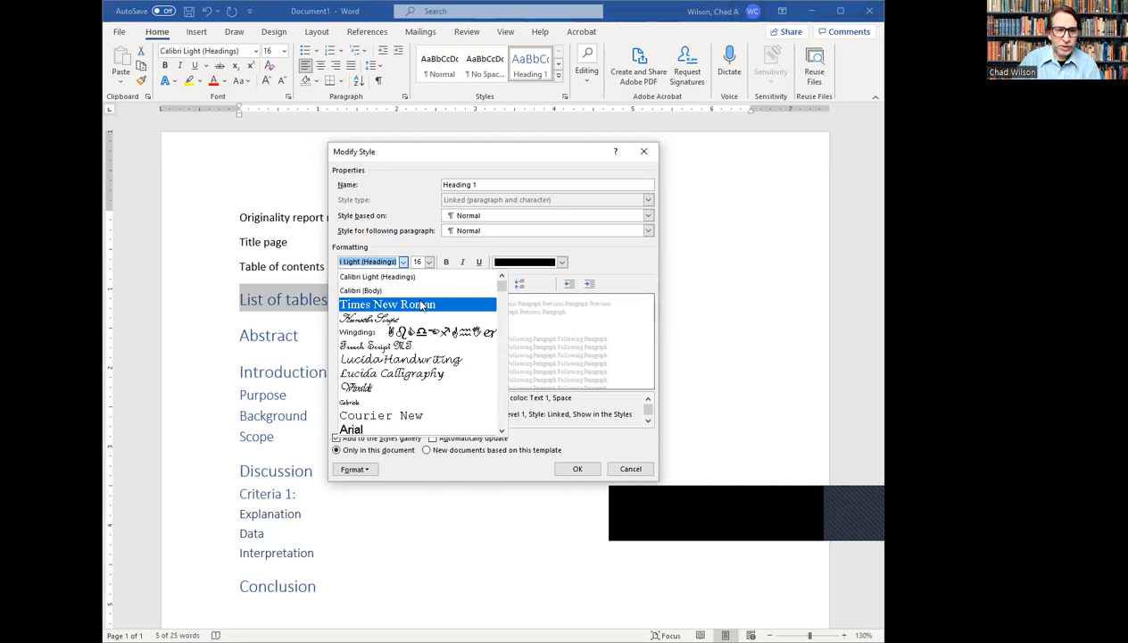
pyautogui.click(422, 305)
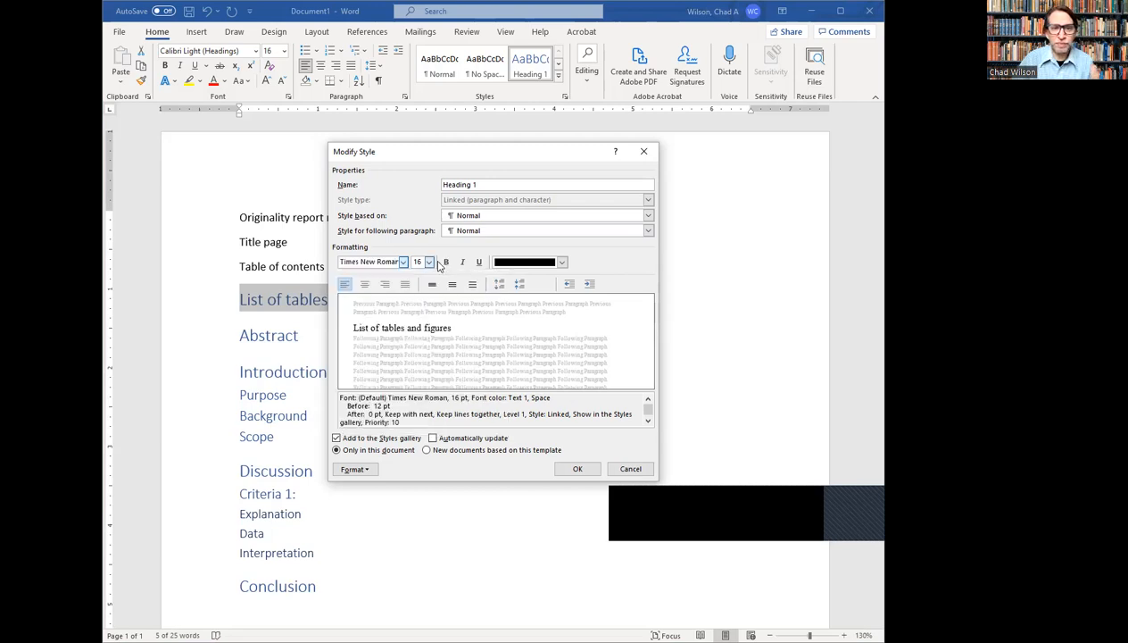
pyautogui.click(429, 262)
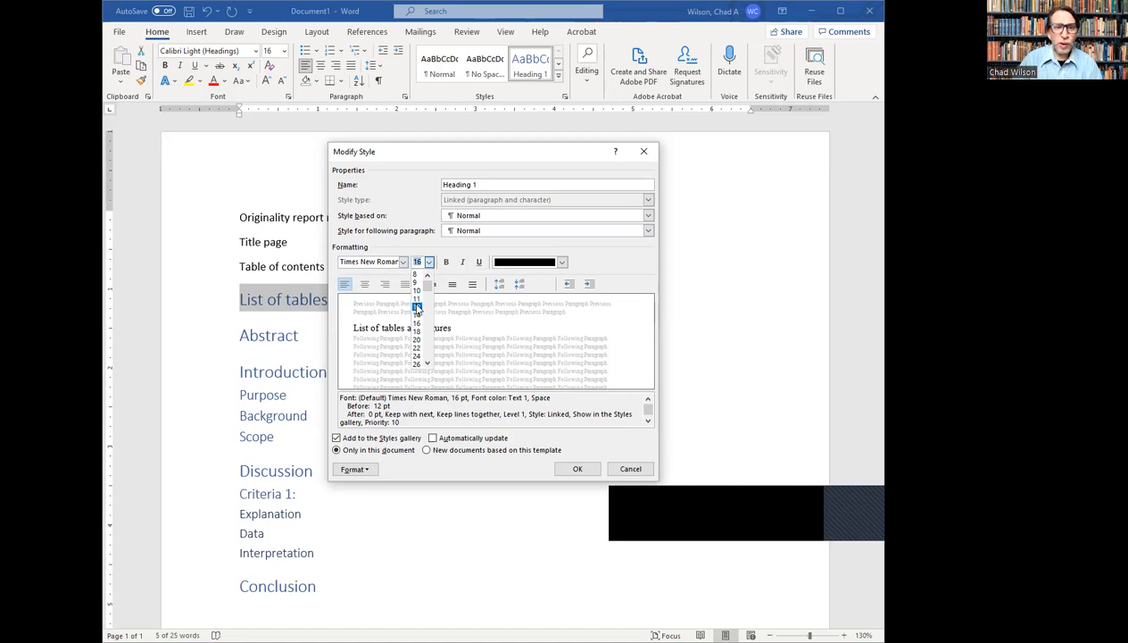
pyautogui.click(417, 308)
pyautogui.click(446, 261)
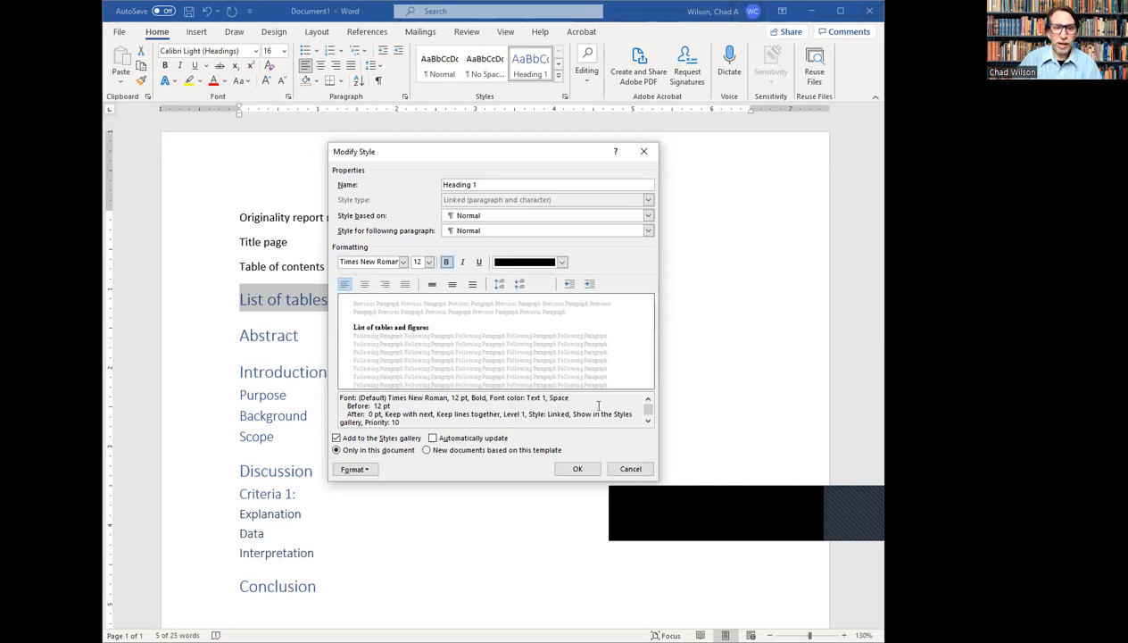
pyautogui.click(572, 472)
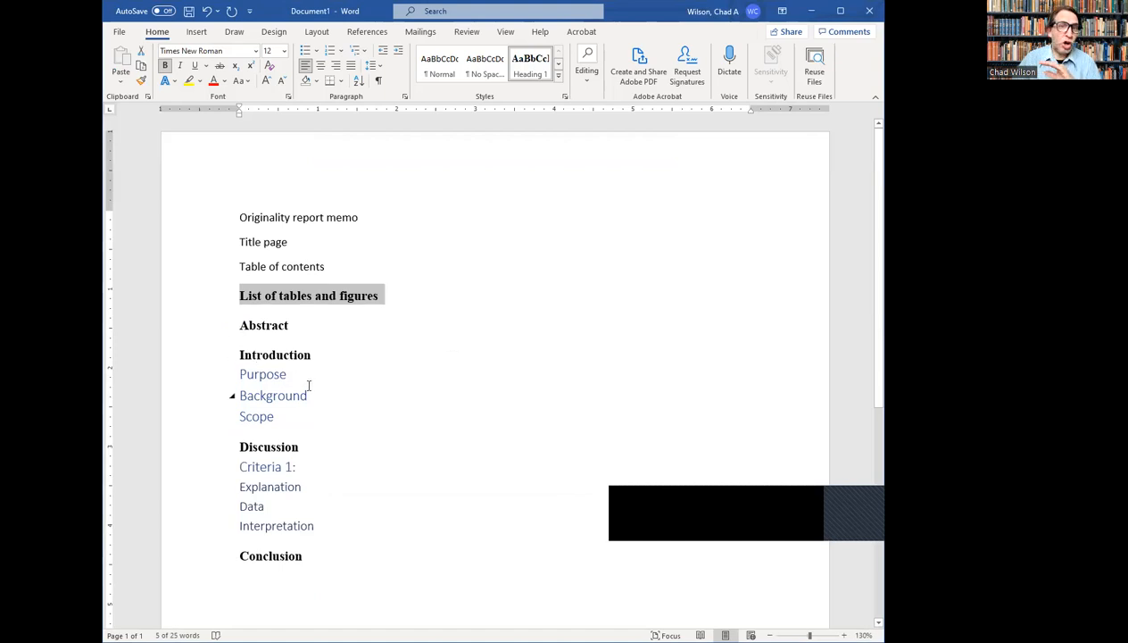
# Step: Open the Heading 2 style for modification from "Purpose" and make its font black and bold
pyautogui.click(265, 375)
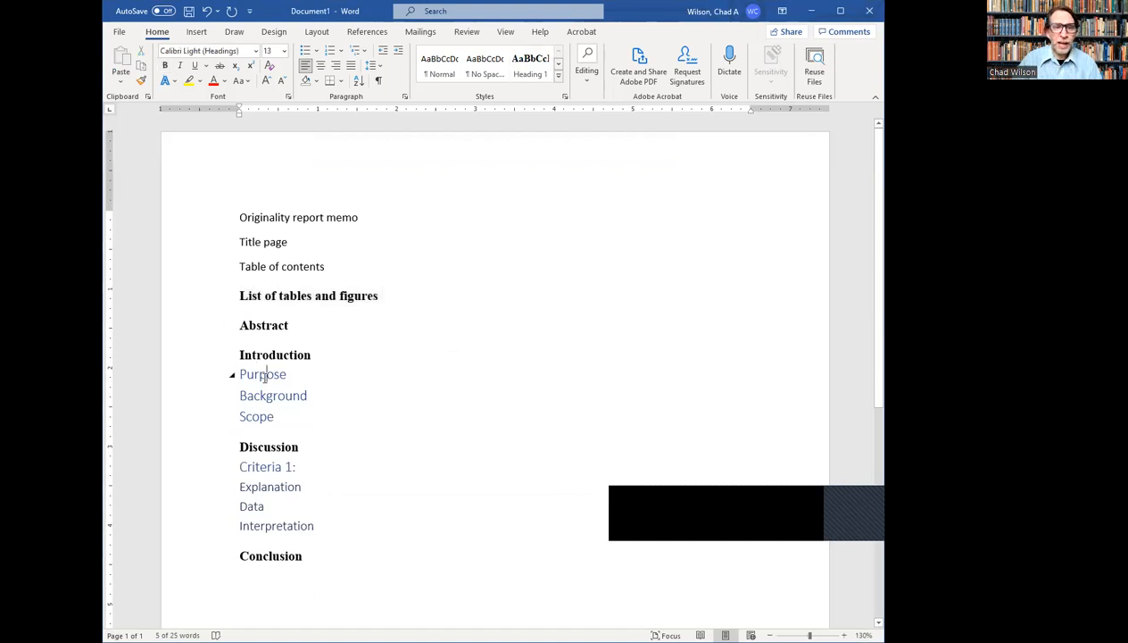
pyautogui.doubleClick(265, 374)
pyautogui.click(558, 75)
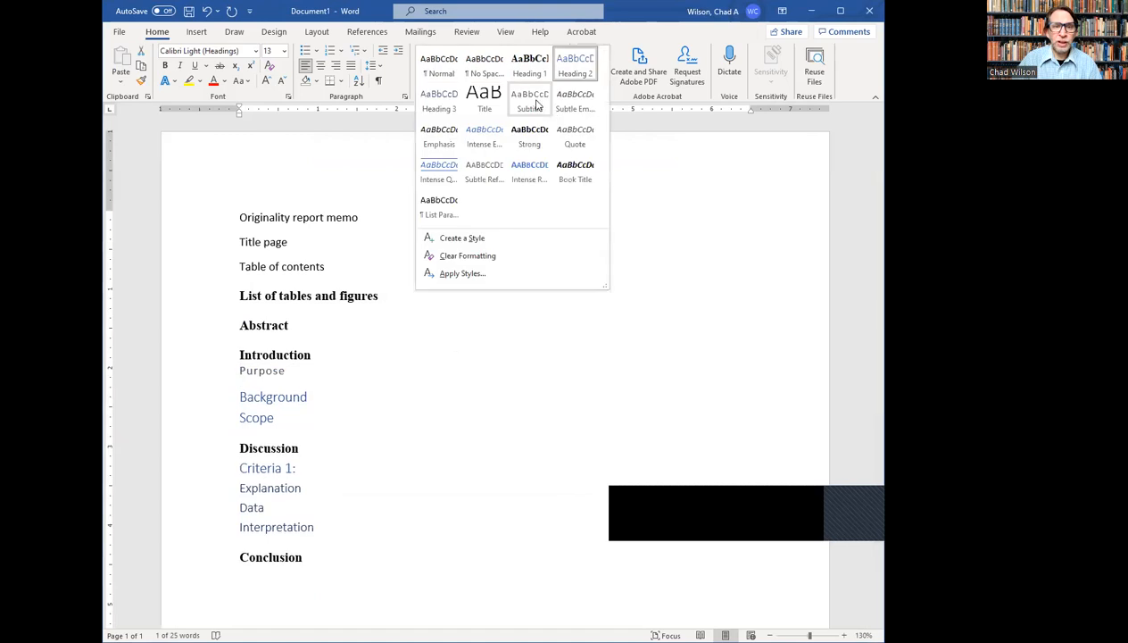
pyautogui.rightClick(579, 72)
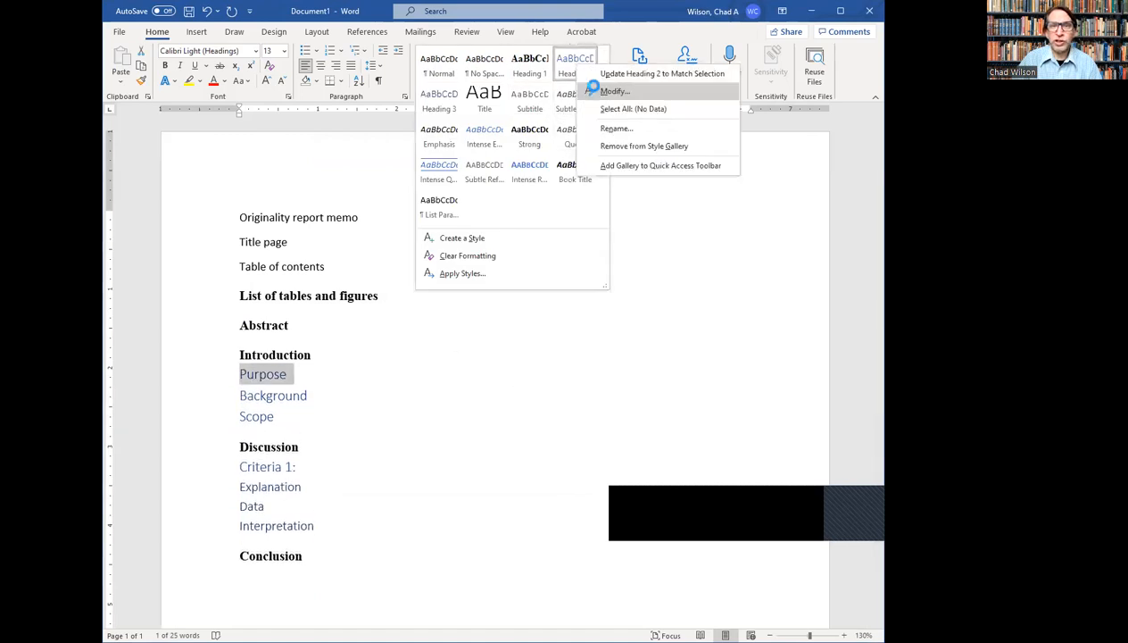
pyautogui.click(614, 91)
pyautogui.click(562, 262)
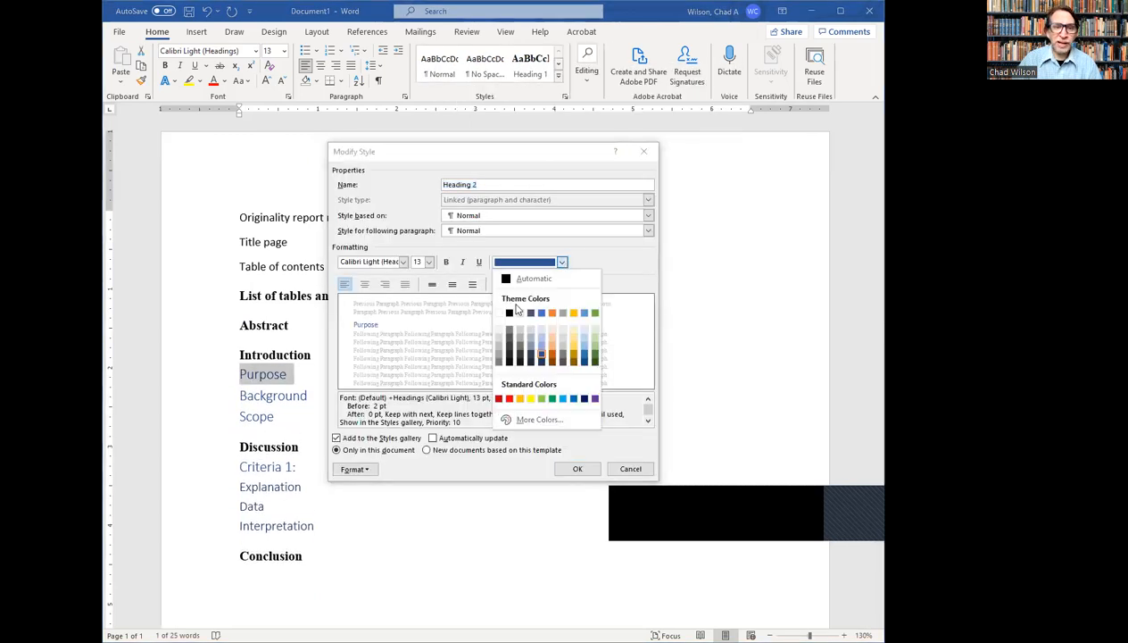
pyautogui.click(509, 314)
pyautogui.click(447, 262)
# Step: Set the Heading 2 style's font to 12 pt Times New Roman, italic, and apply the style changes
pyautogui.click(429, 262)
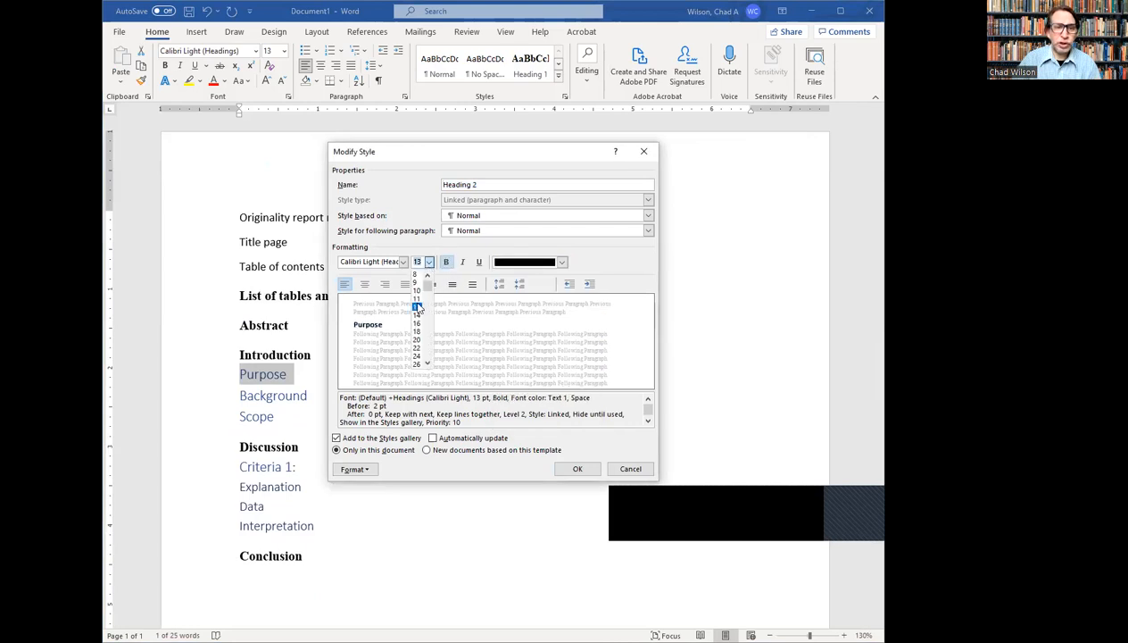
pyautogui.click(417, 307)
pyautogui.click(403, 262)
pyautogui.click(384, 304)
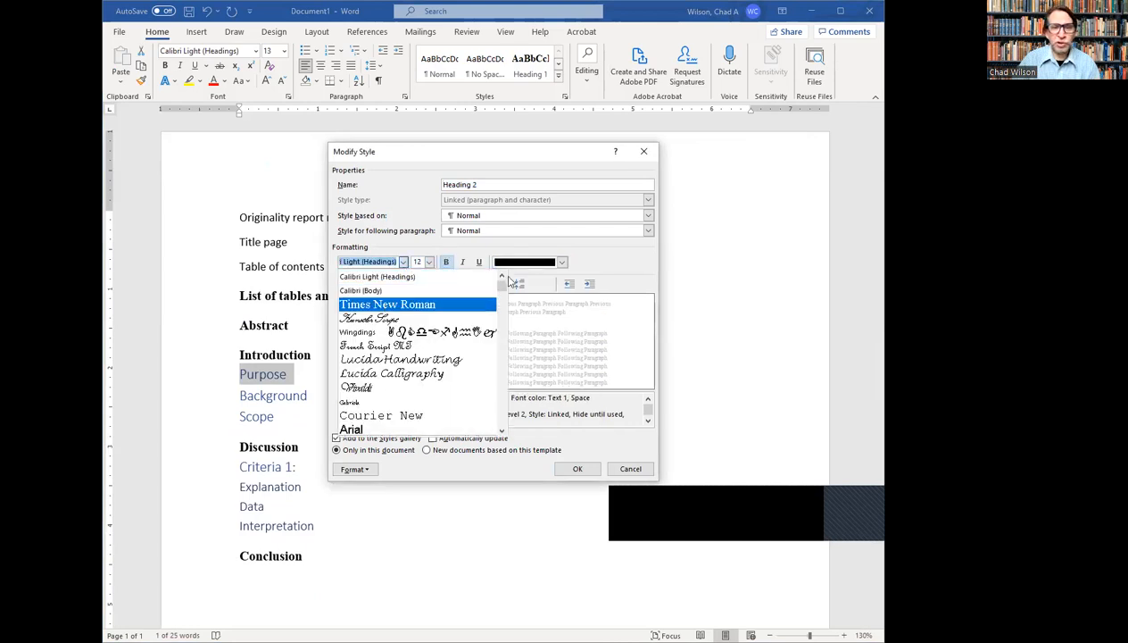
pyautogui.click(462, 261)
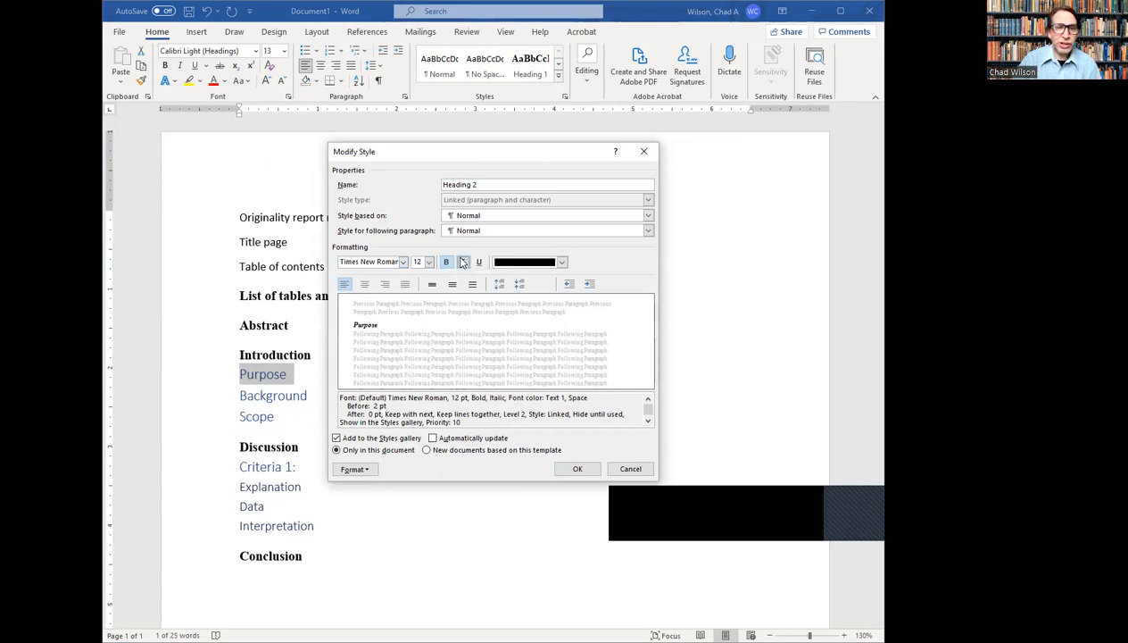
pyautogui.click(577, 471)
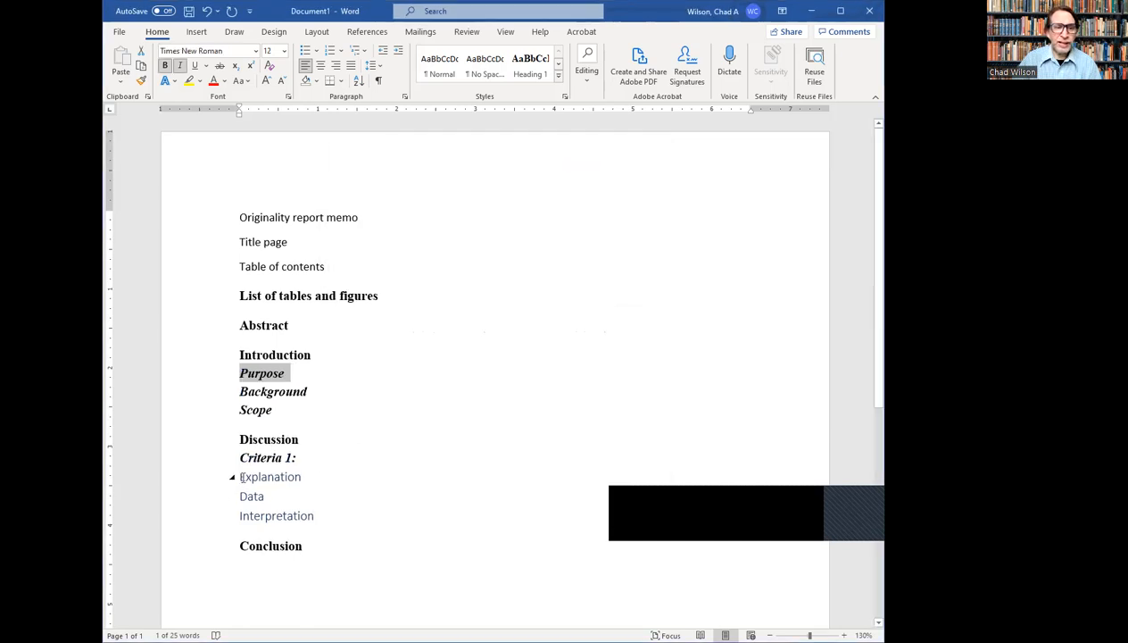
# Step: Open the Heading 3 style for modification from Explanation, Data and Interpretation, and set its font to Times New Roman, bold and italic
pyautogui.moveTo(240, 472); pyautogui.dragTo(310, 515)
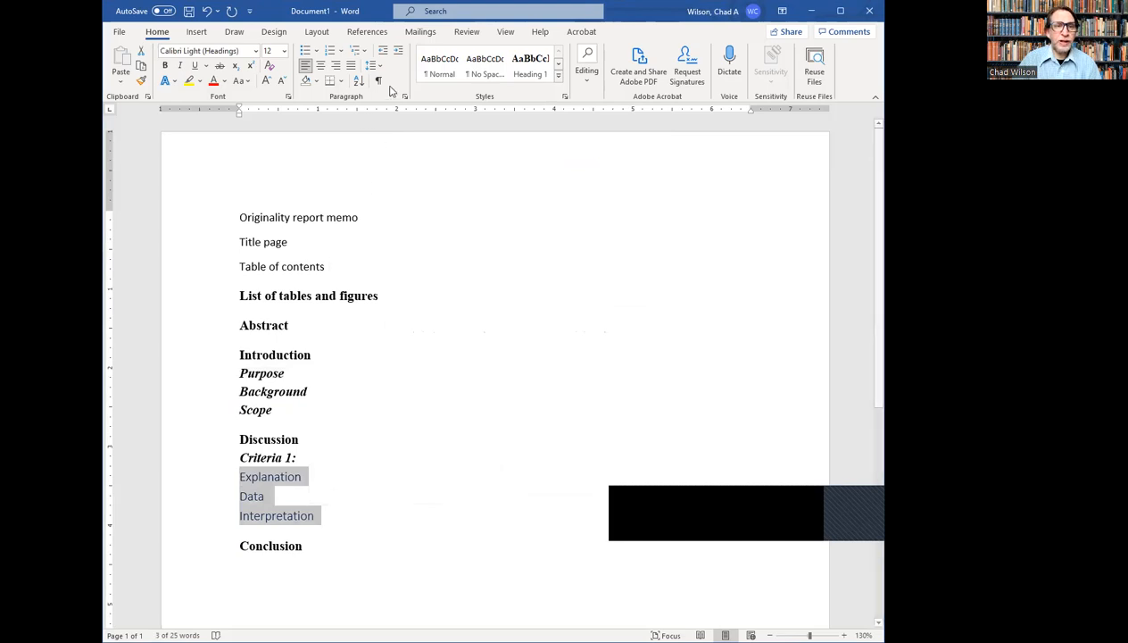
pyautogui.click(558, 79)
pyautogui.rightClick(435, 96)
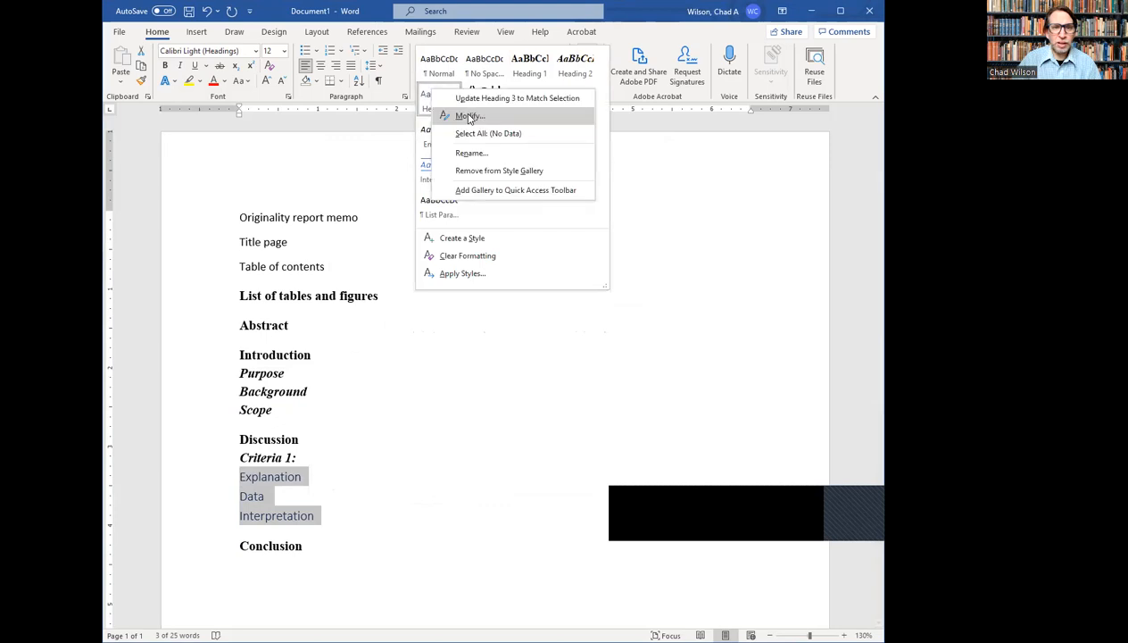
pyautogui.click(473, 116)
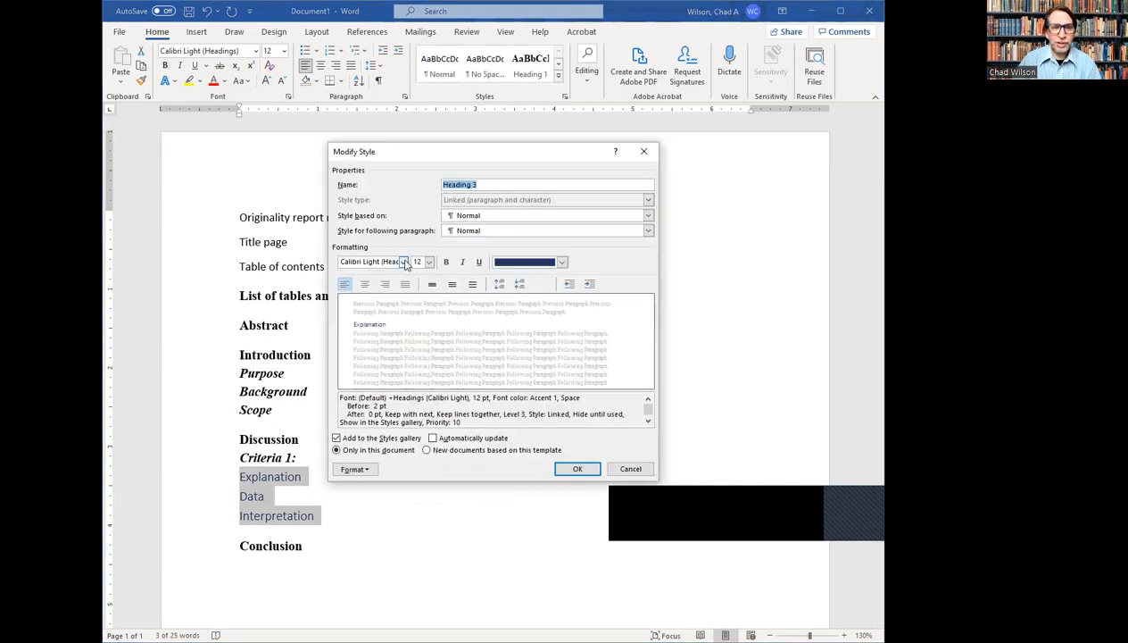
pyautogui.click(403, 262)
pyautogui.click(382, 299)
pyautogui.click(428, 261)
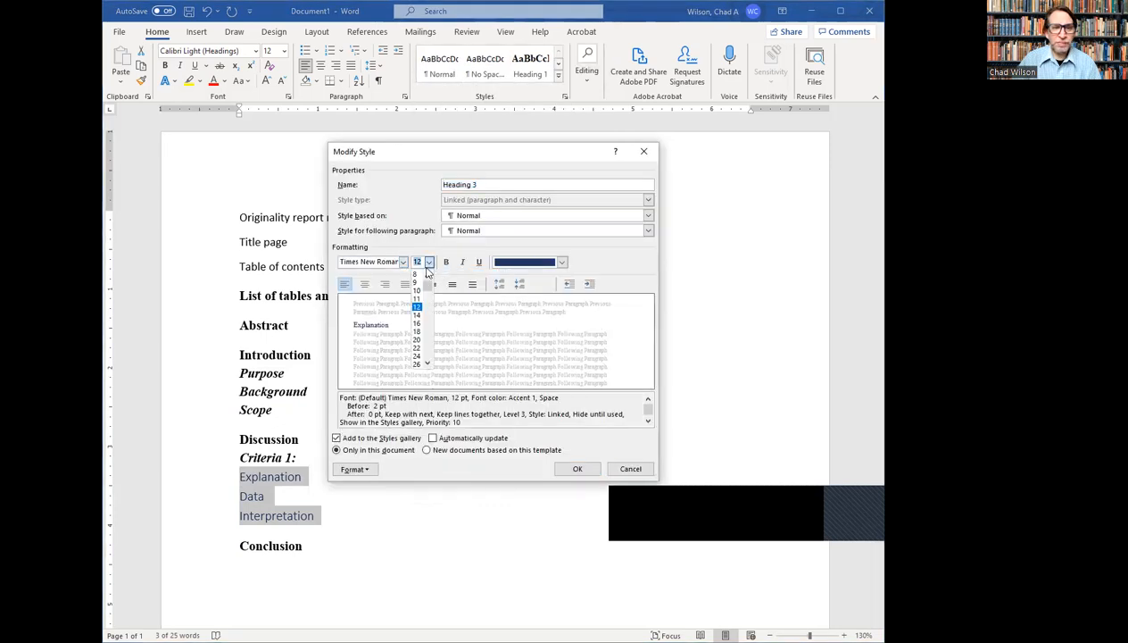
pyautogui.click(446, 264)
pyautogui.click(446, 261)
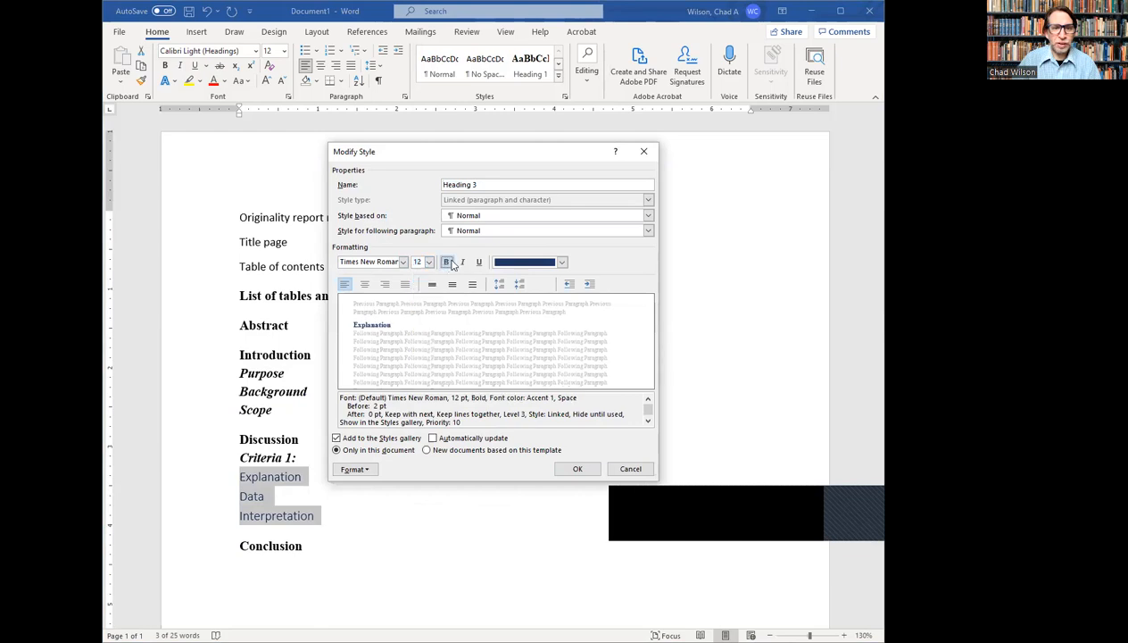
pyautogui.click(462, 261)
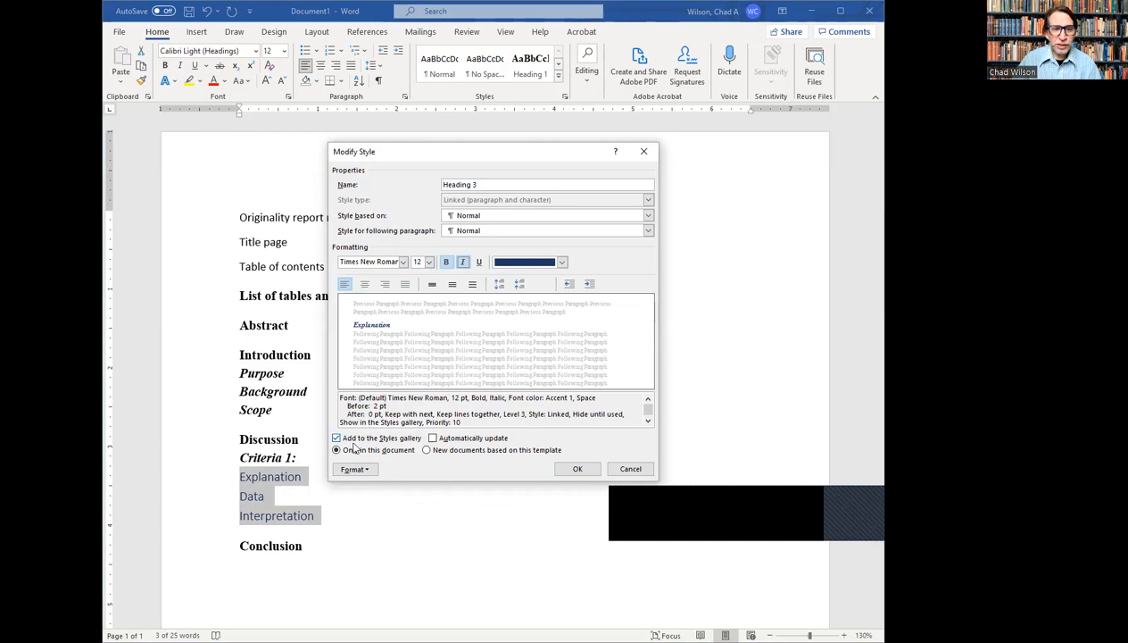
# Step: Give the Heading 3 style a left paragraph indent of 0.5" and apply the style changes
pyautogui.click(372, 471)
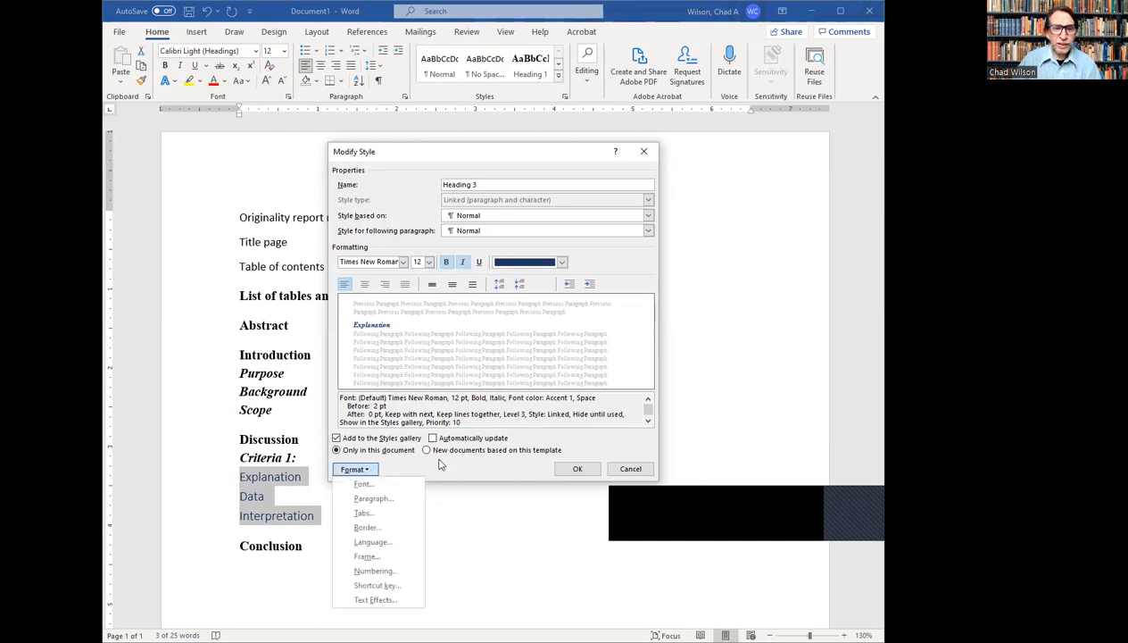
pyautogui.click(381, 496)
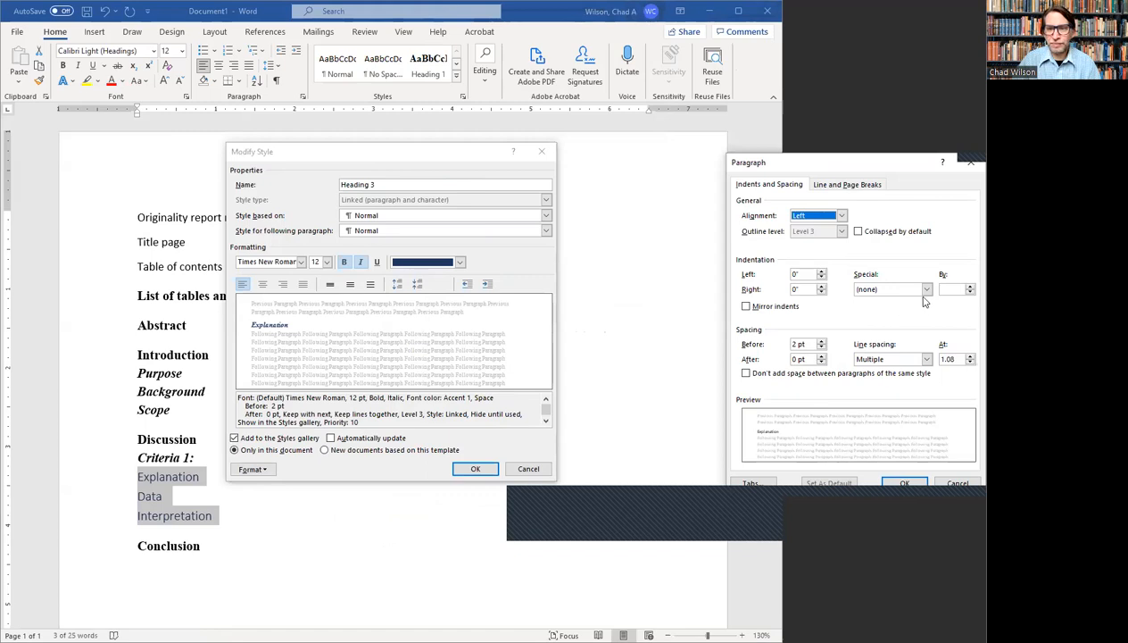
pyautogui.click(822, 271)
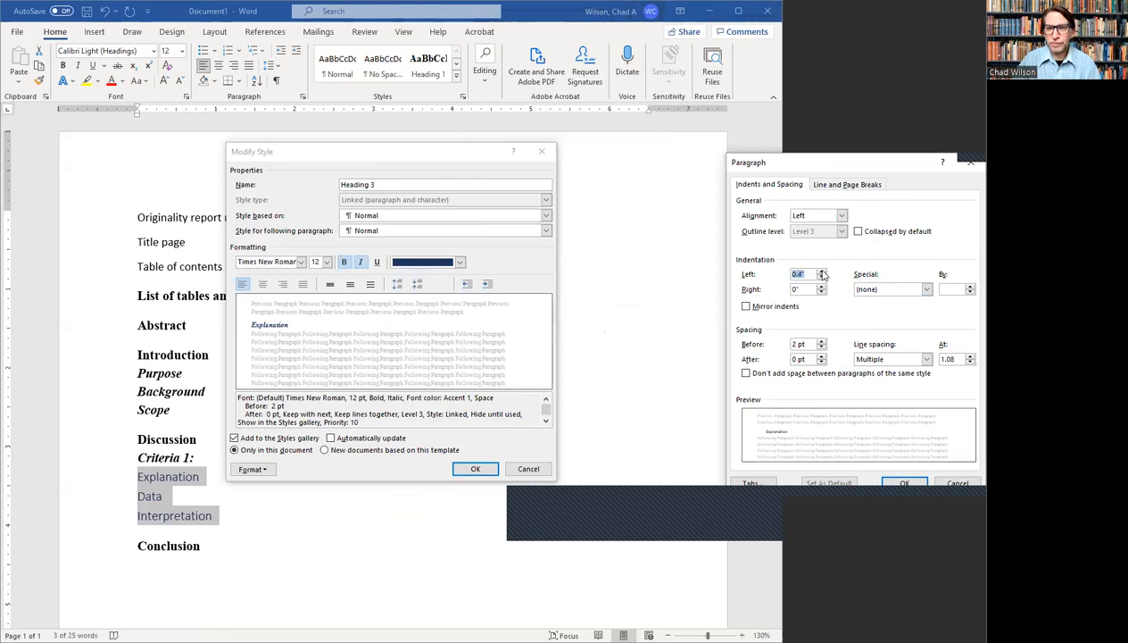
pyautogui.click(909, 482)
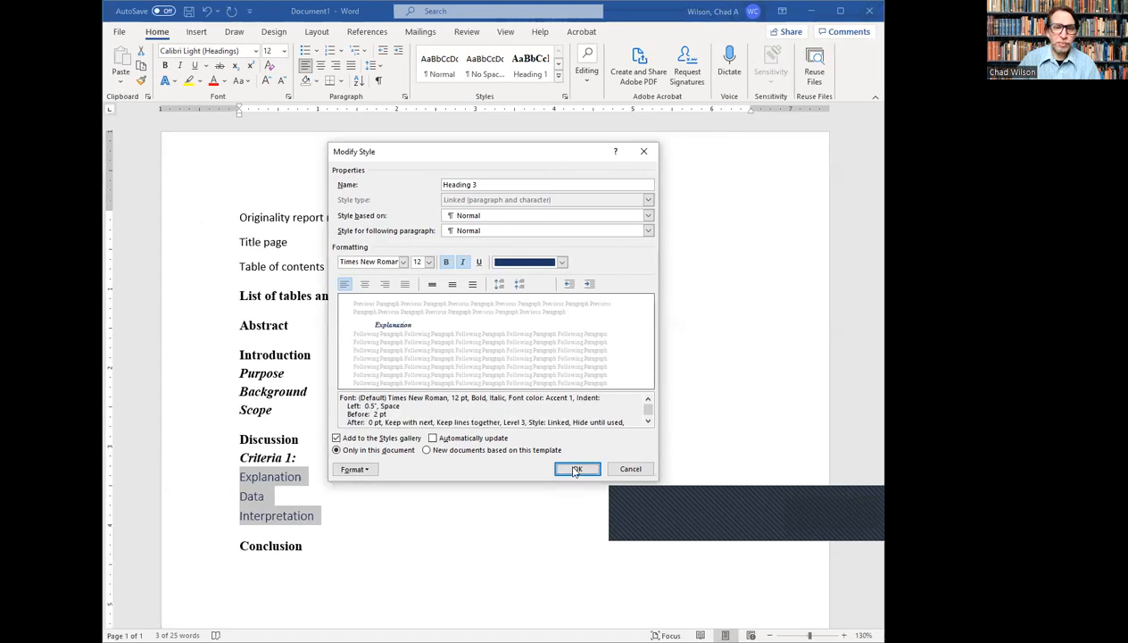
pyautogui.click(474, 469)
pyautogui.click(404, 419)
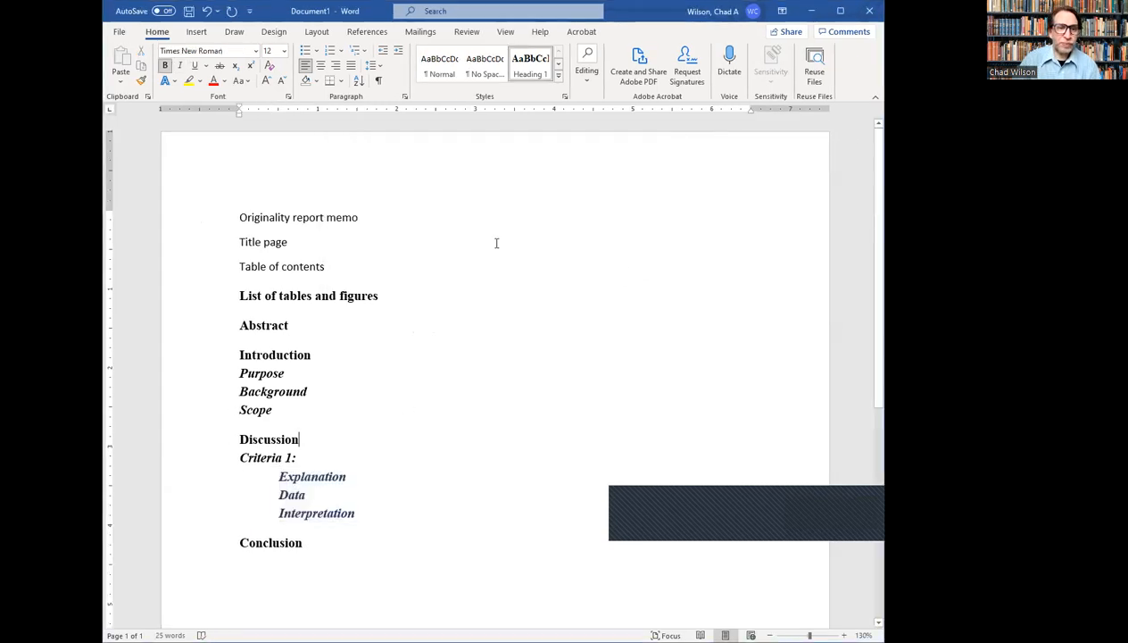
# Step: Modify the Heading 3 style again to set its font colour to black
pyautogui.doubleClick(329, 477)
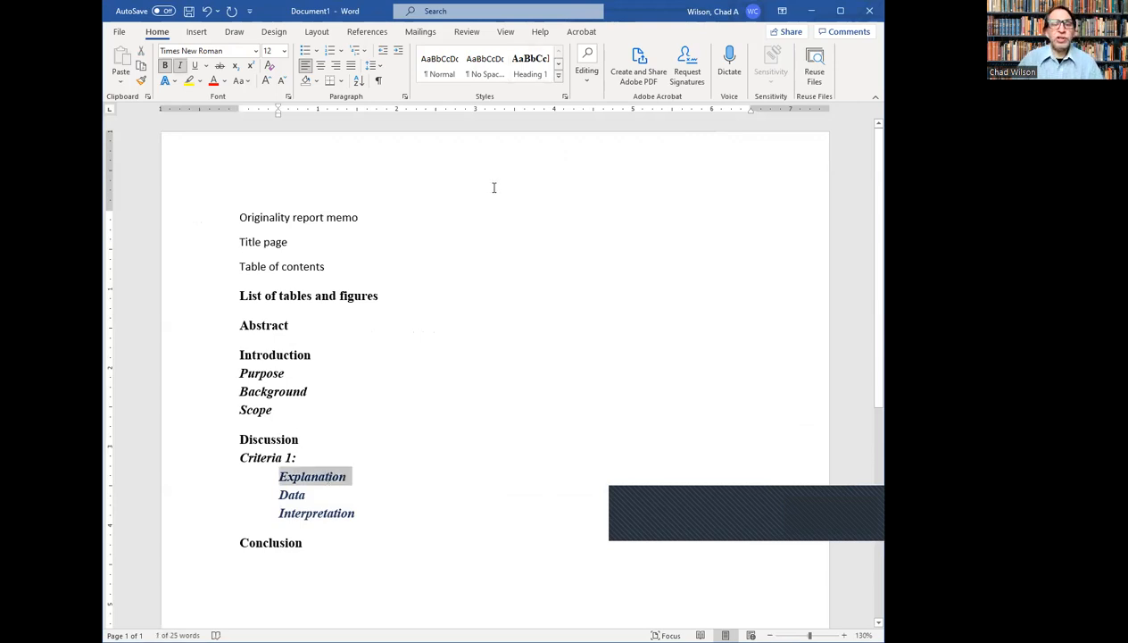
pyautogui.click(558, 75)
pyautogui.rightClick(455, 105)
pyautogui.click(480, 132)
pyautogui.click(560, 263)
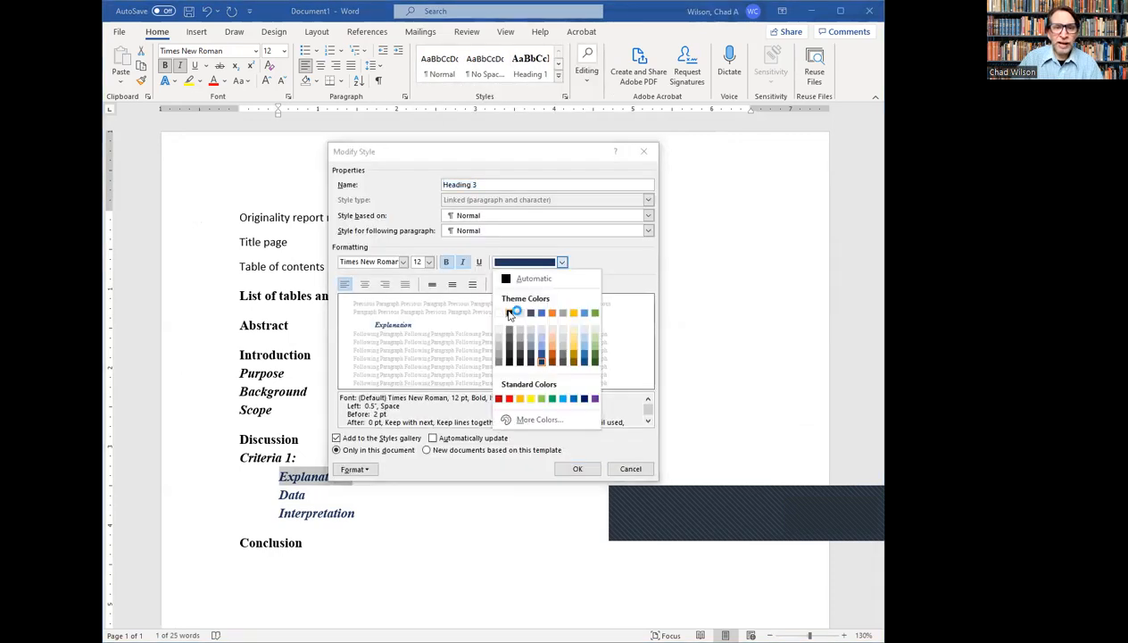
pyautogui.click(511, 313)
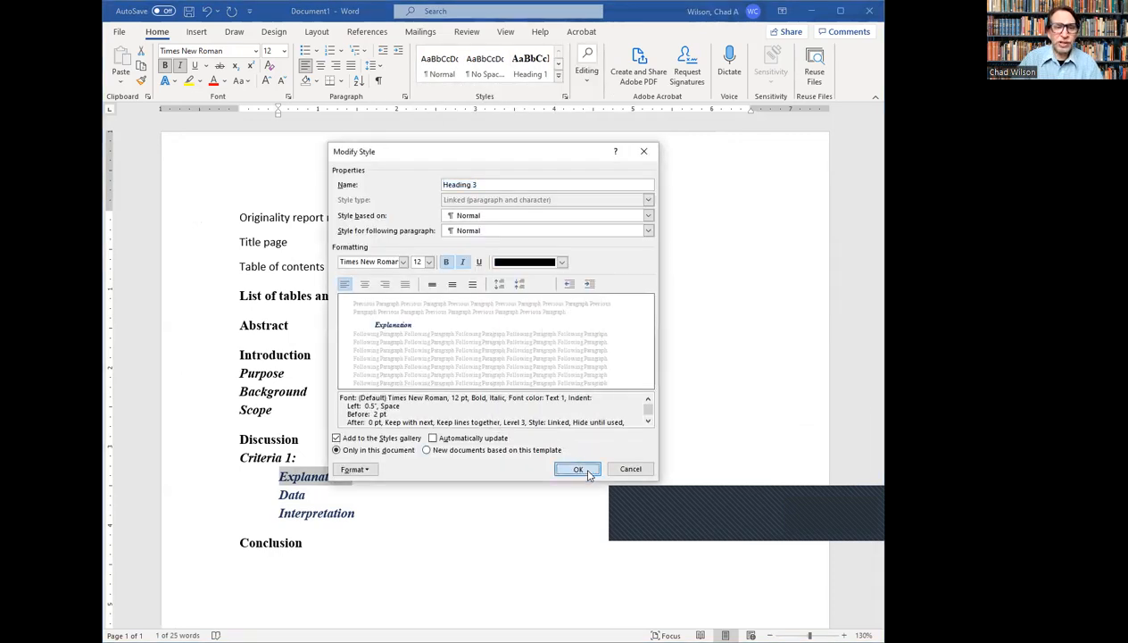
pyautogui.click(580, 464)
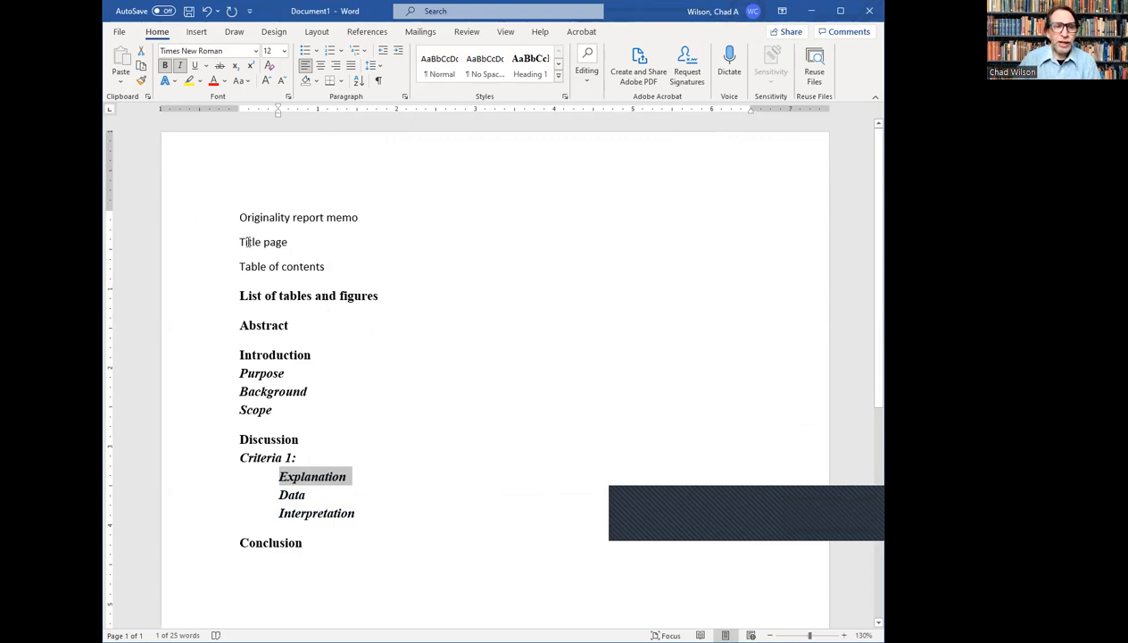
# Step: Show the paragraph marks and other hidden formatting symbols in the document
pyautogui.click(379, 80)
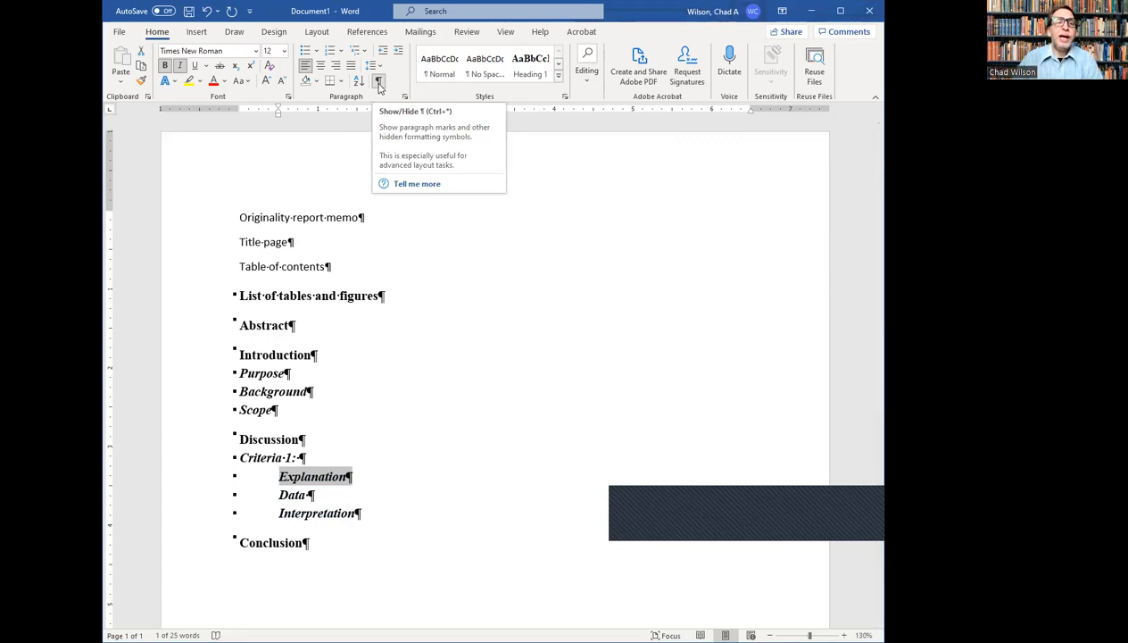
# Step: Switch to Draft view and insert a page break after Originality report memo, removing the empty paragraph left before Title page
pyautogui.click(503, 33)
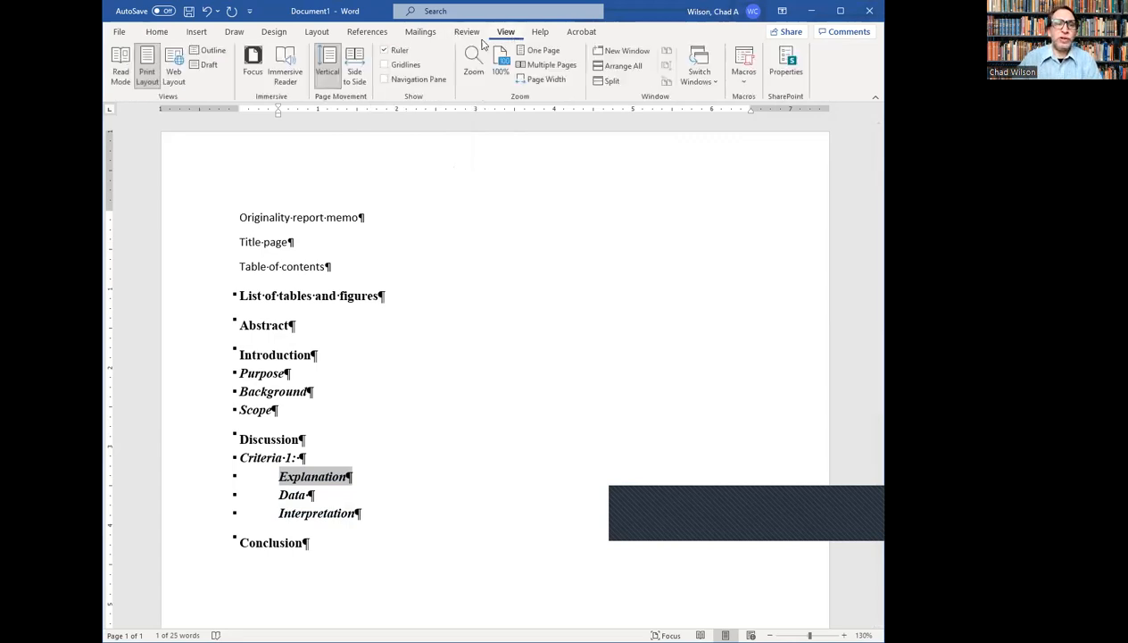
pyautogui.click(204, 65)
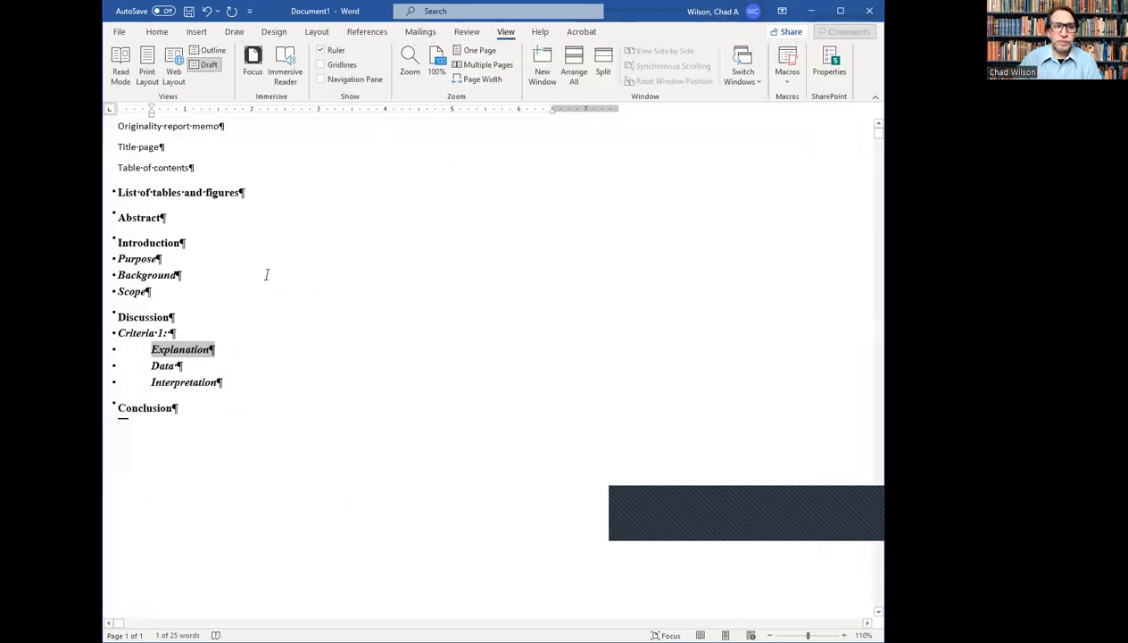
pyautogui.click(220, 125)
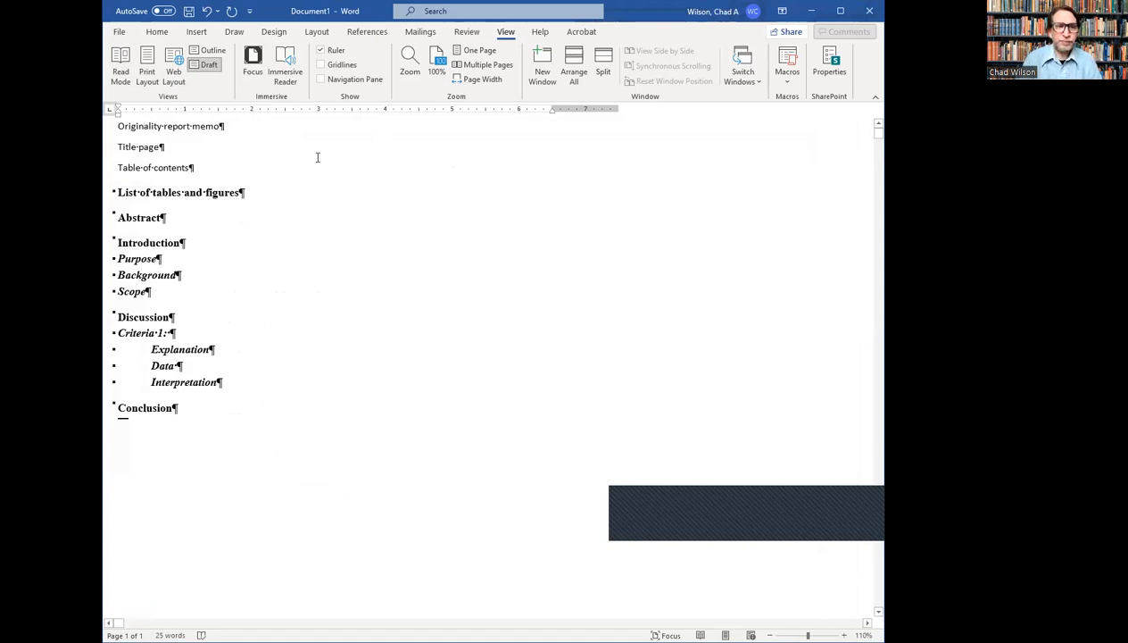
pyautogui.click(317, 32)
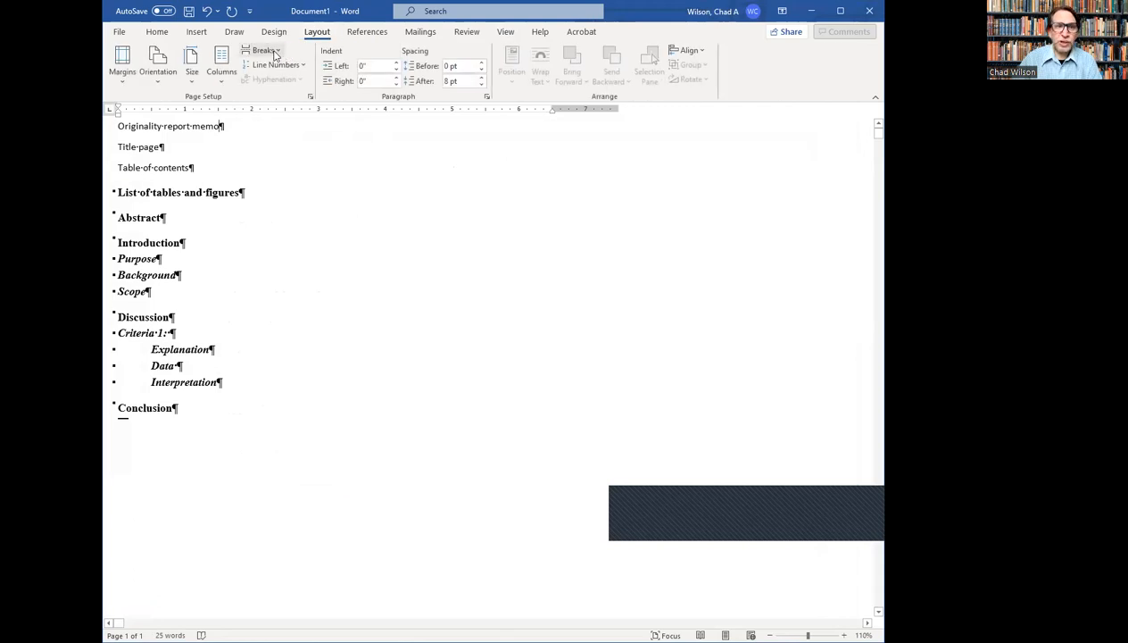
pyautogui.click(264, 51)
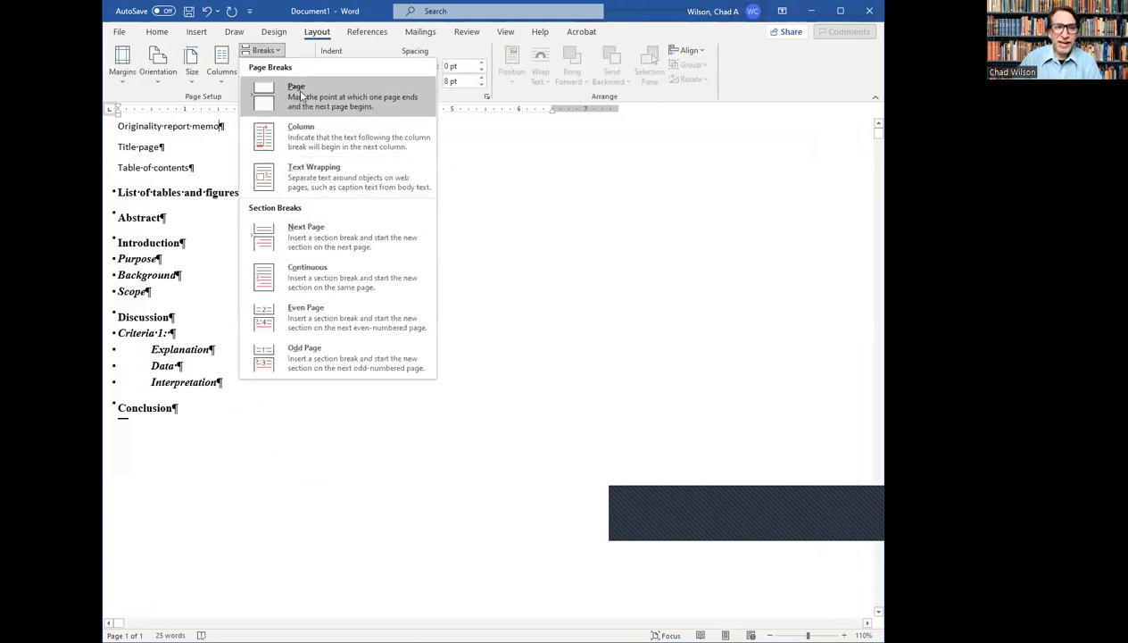
pyautogui.click(301, 95)
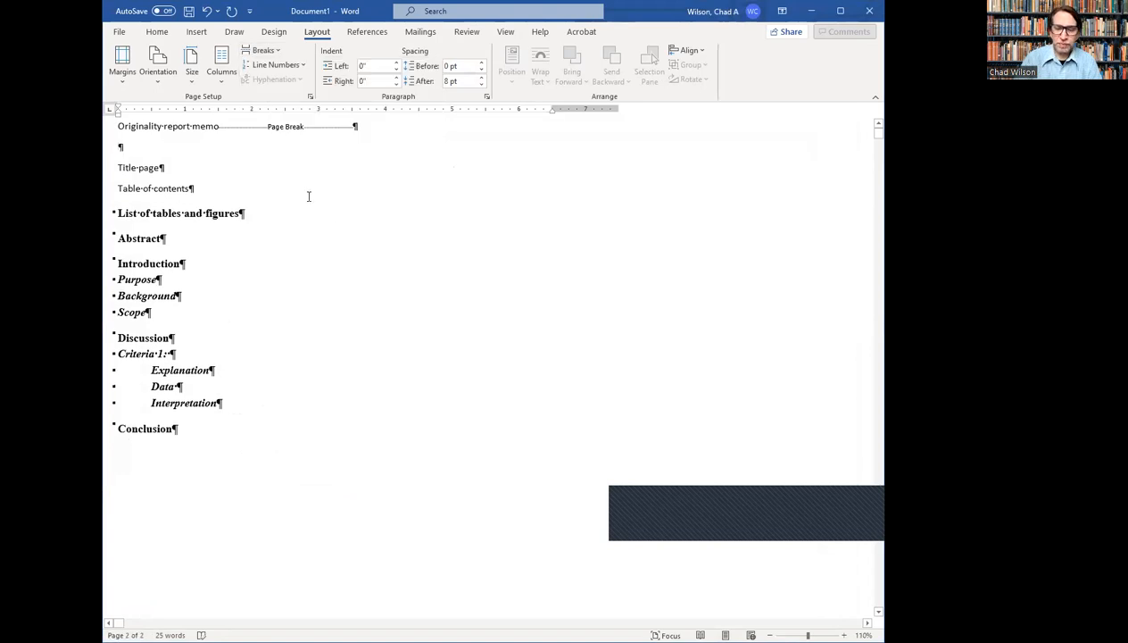
pyautogui.press('Delete')
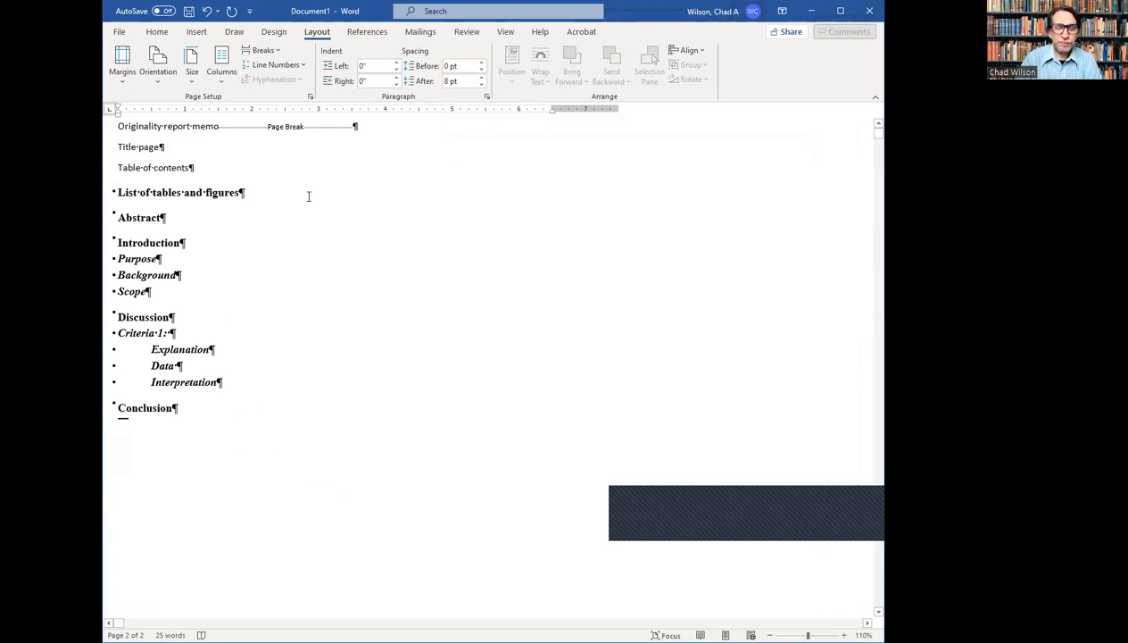
# Step: Insert a Next Page section break after Title page and delete the empty paragraph before Table of contents
pyautogui.click(273, 51)
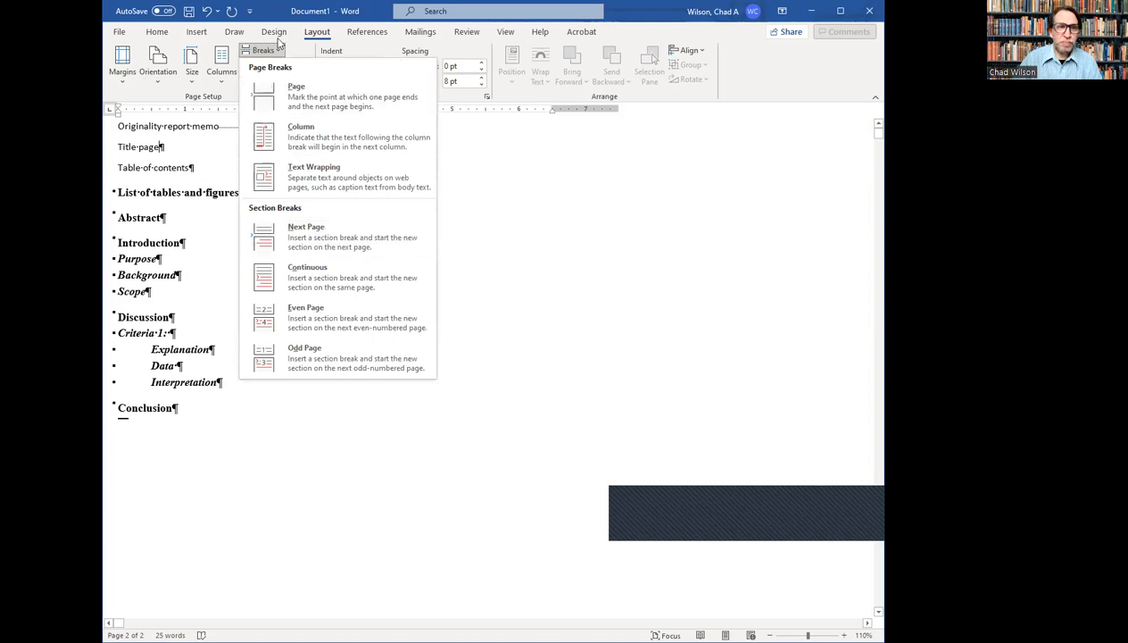
pyautogui.click(327, 240)
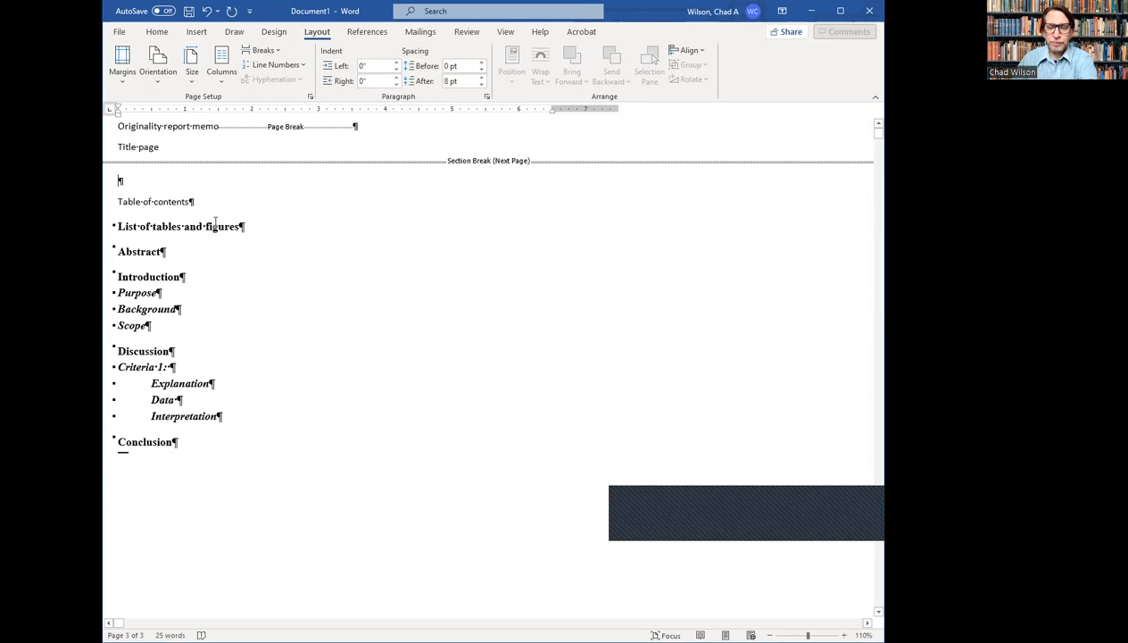
pyautogui.press('Delete')
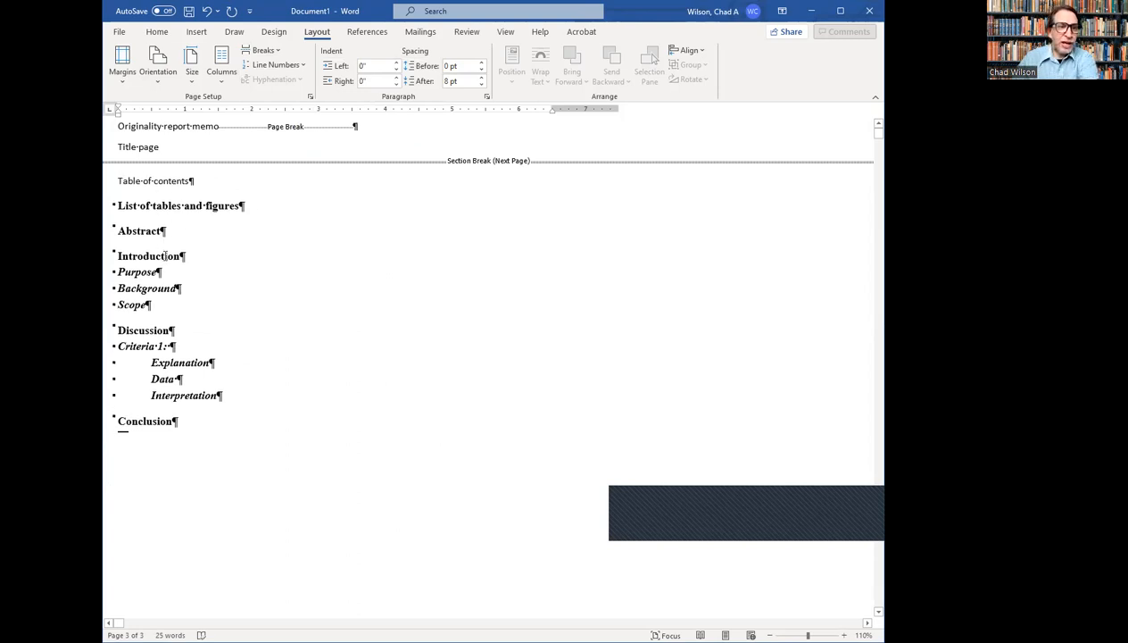
# Step: Insert a Next Page section break after Abstract and delete the empty paragraph before Introduction
pyautogui.click(161, 231)
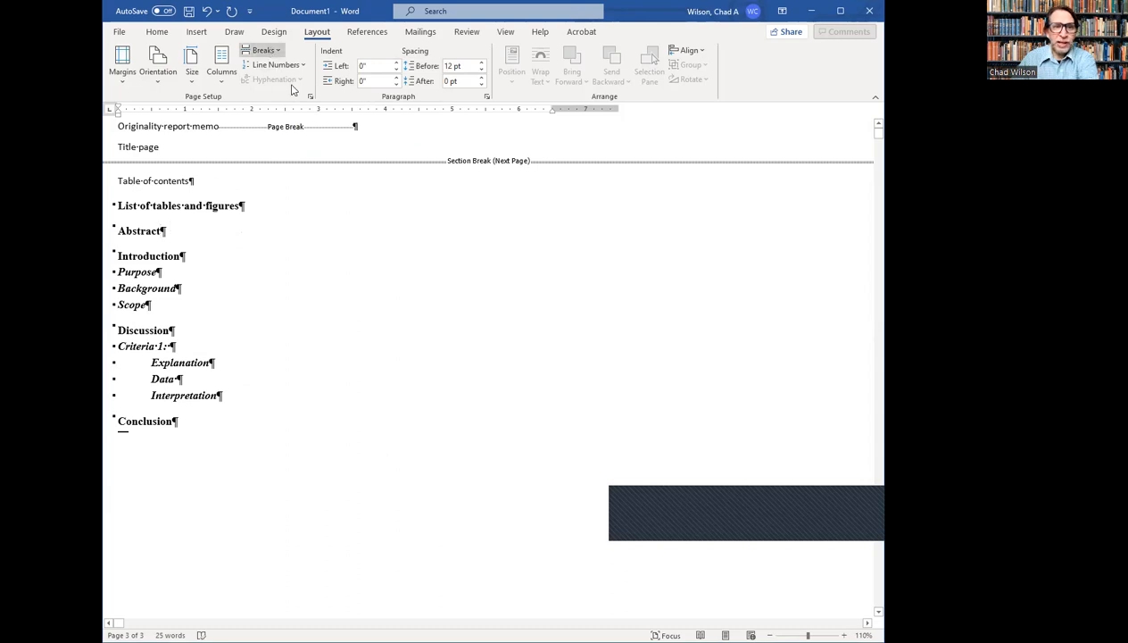
pyautogui.click(263, 50)
pyautogui.click(314, 227)
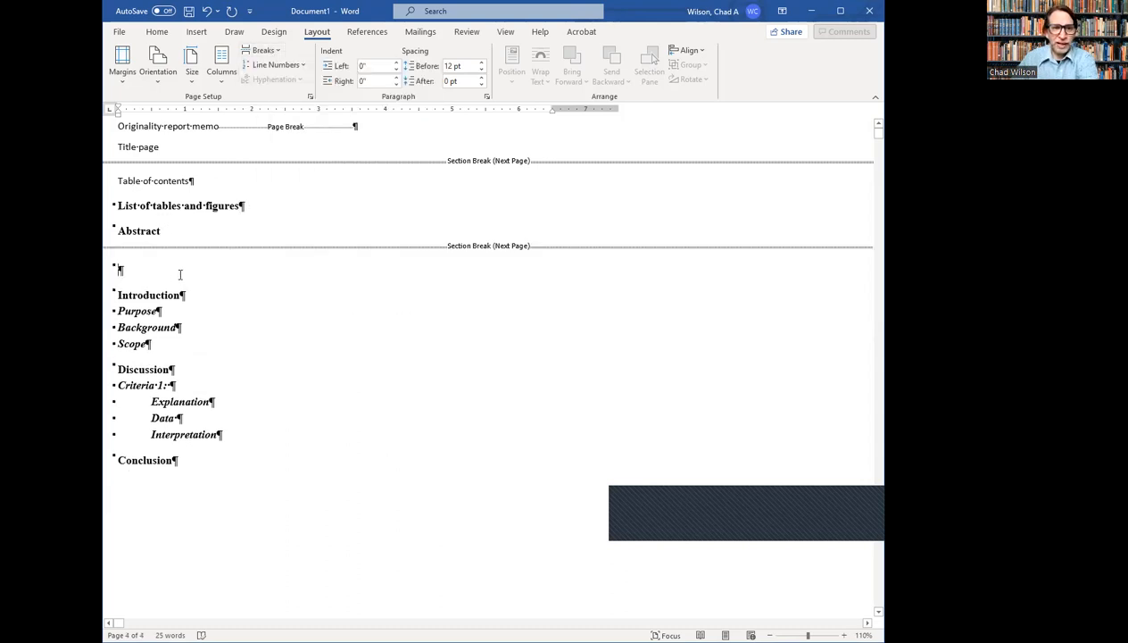
pyautogui.press('Delete')
# Step: Insert page breaks after Table of contents and after List of tables and figures, deleting the empty paragraph left by each
pyautogui.click(210, 181)
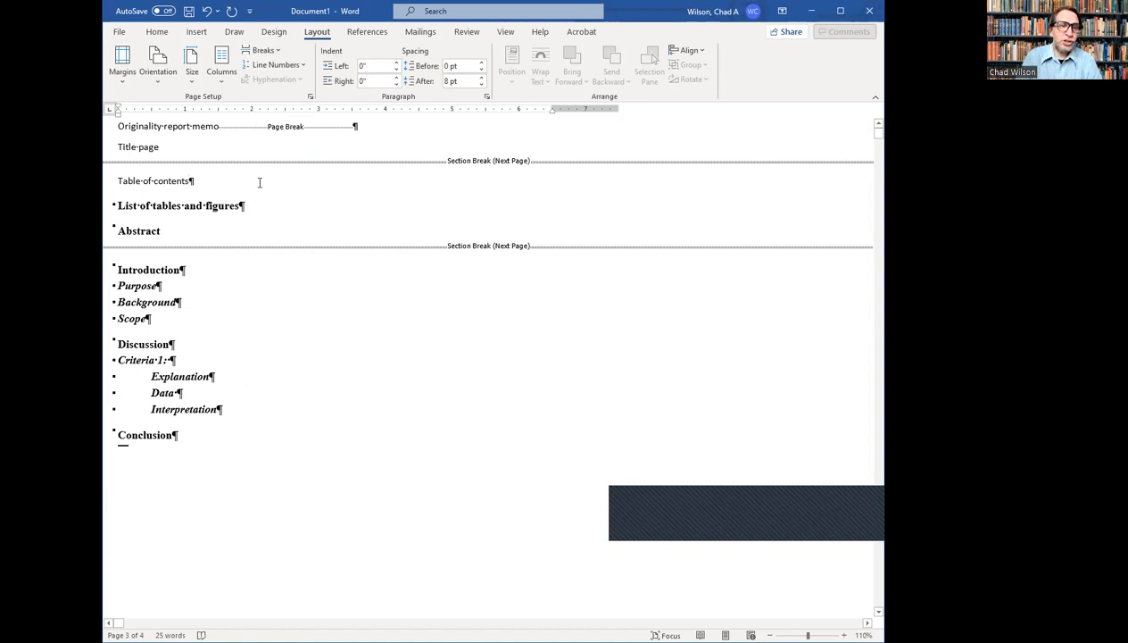
pyautogui.hotkey('ctrl', 'Return')
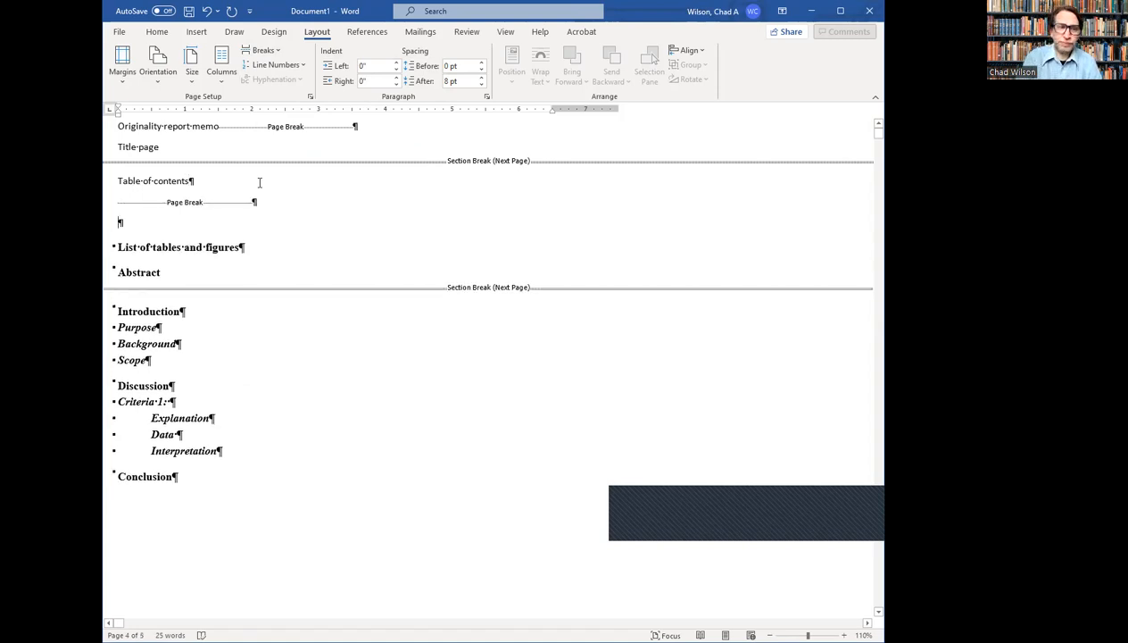
pyautogui.press('Delete')
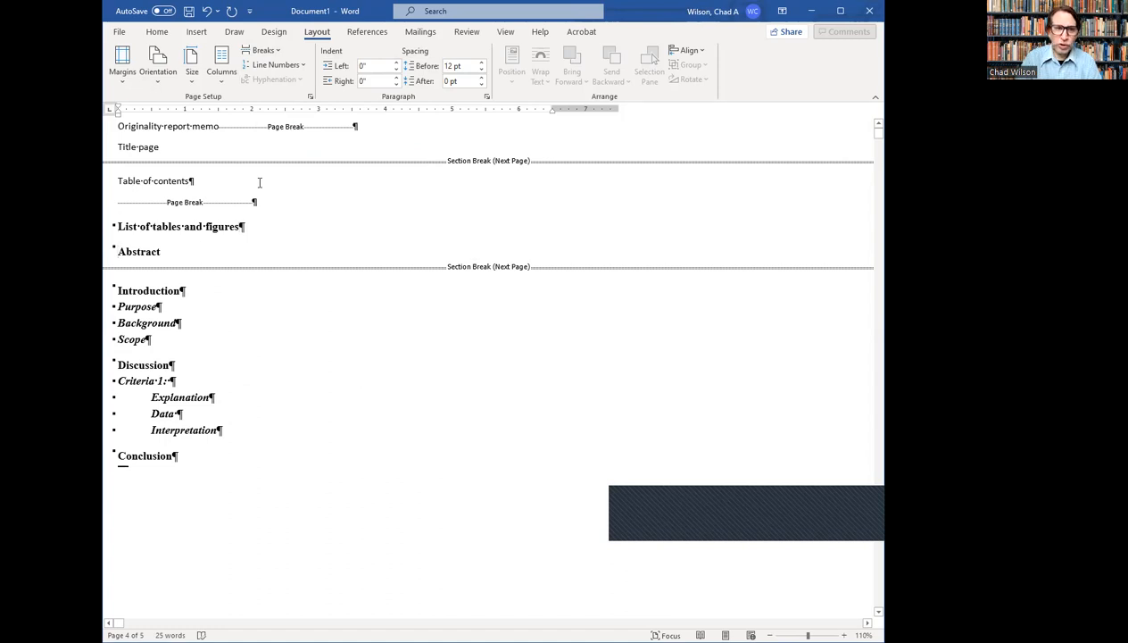
pyautogui.hotkey('ctrl', 'Return')
pyautogui.press('Delete')
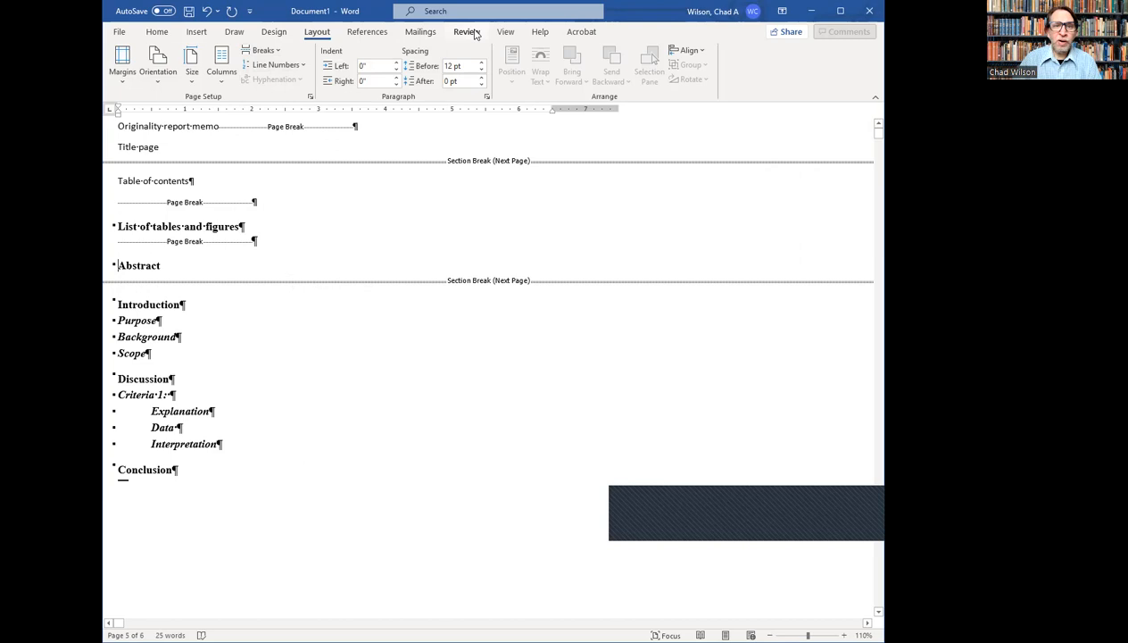
# Step: Return to Print Layout view and open the Section 2 header on the Table of contents page for editing
pyautogui.click(506, 31)
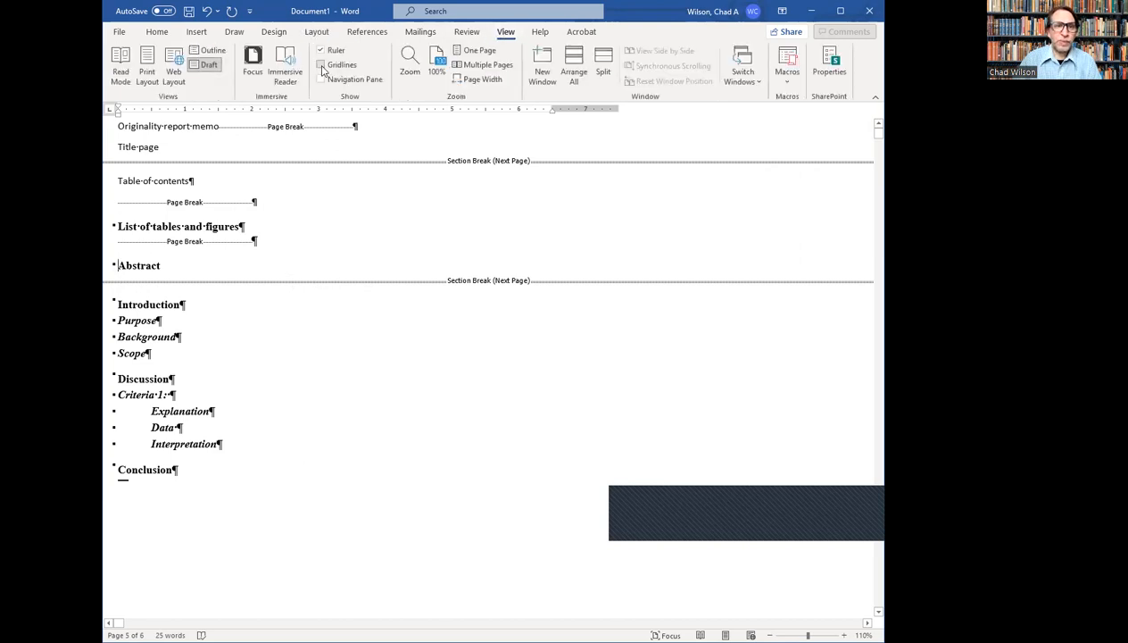
pyautogui.click(147, 67)
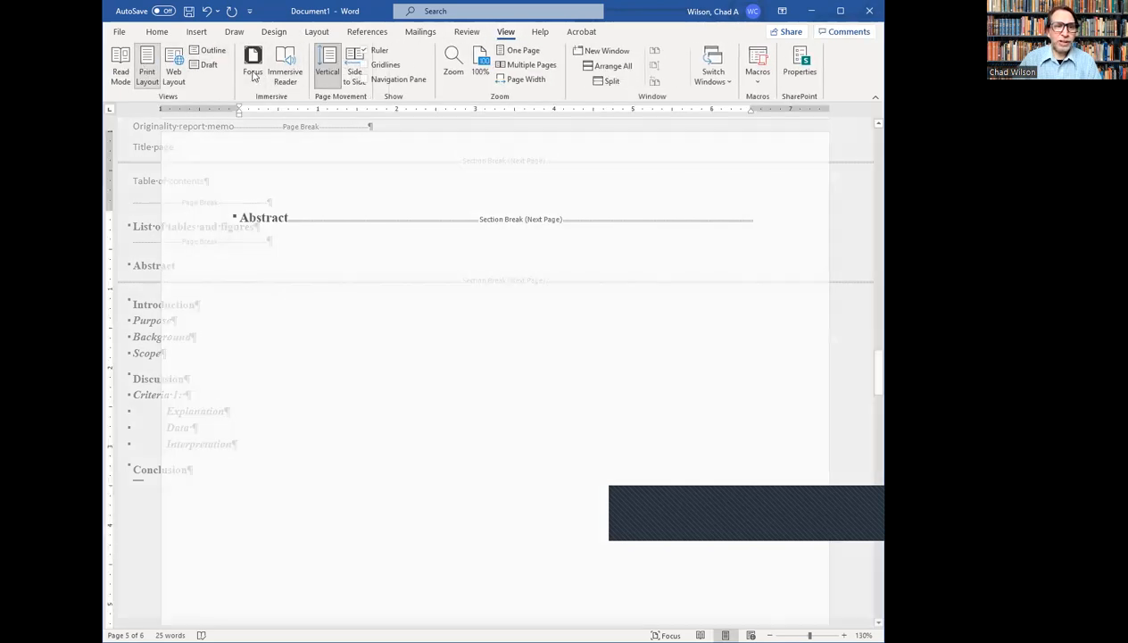
pyautogui.scroll(5, 714, 279)
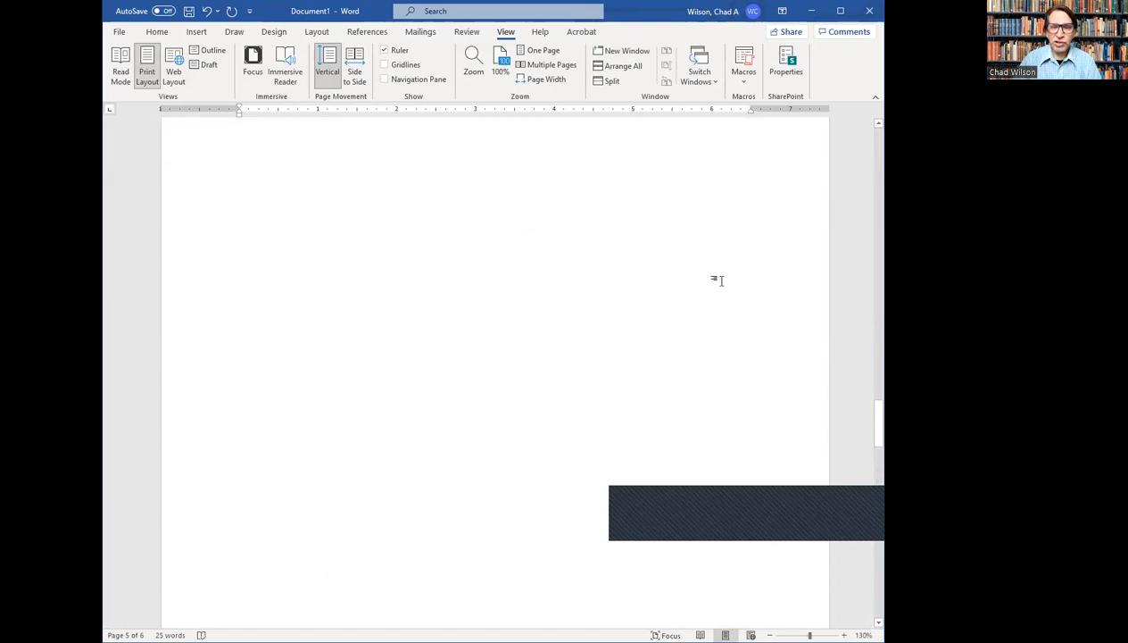
pyautogui.scroll(10, 721, 280)
pyautogui.scroll(10, 722, 274)
pyautogui.scroll(10, 721, 274)
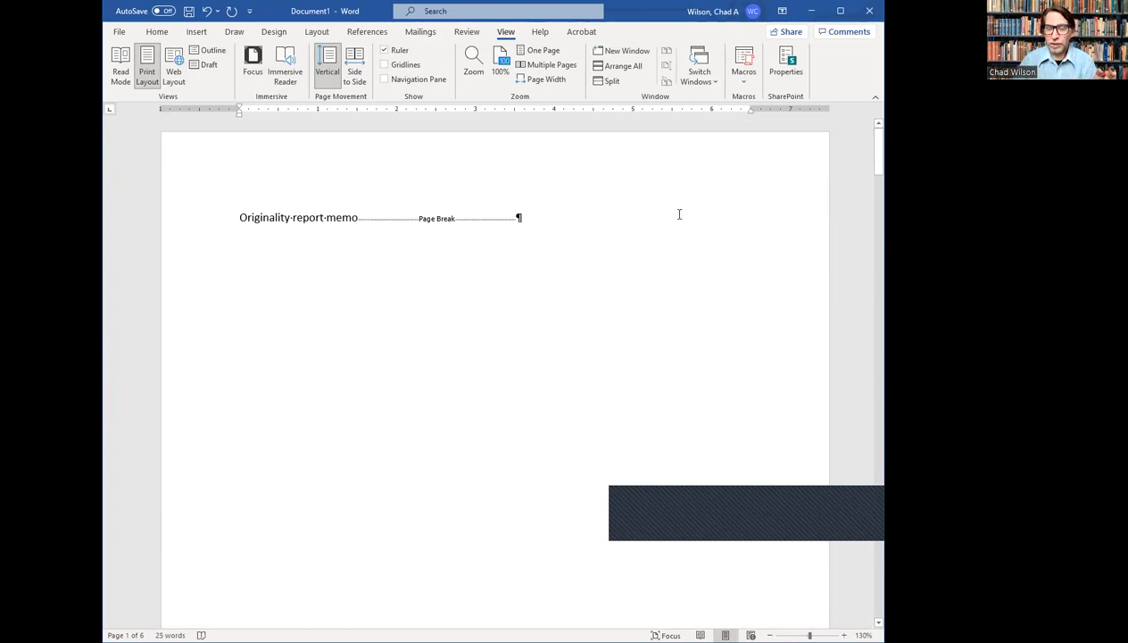
pyautogui.scroll(-10, 678, 214)
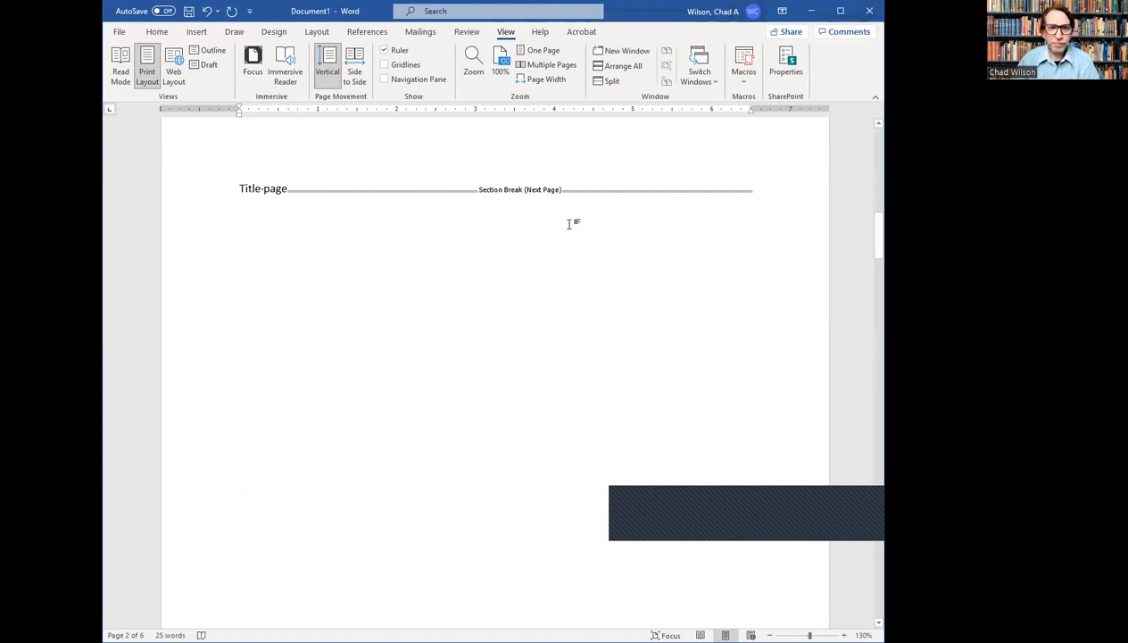
pyautogui.scroll(-10, 567, 223)
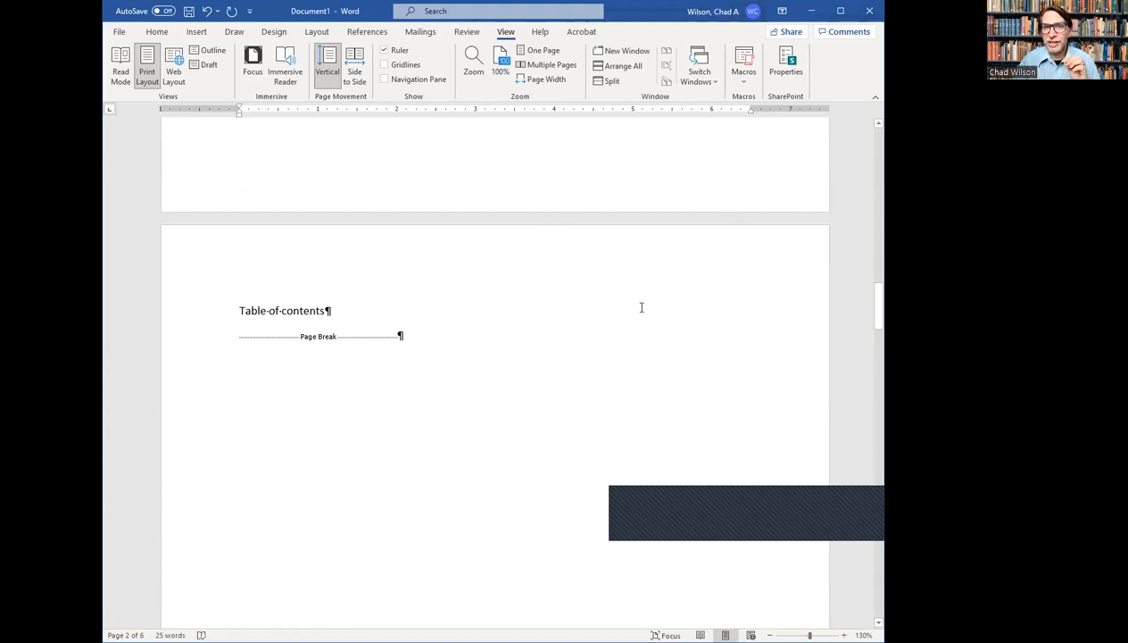
pyautogui.doubleClick(732, 267)
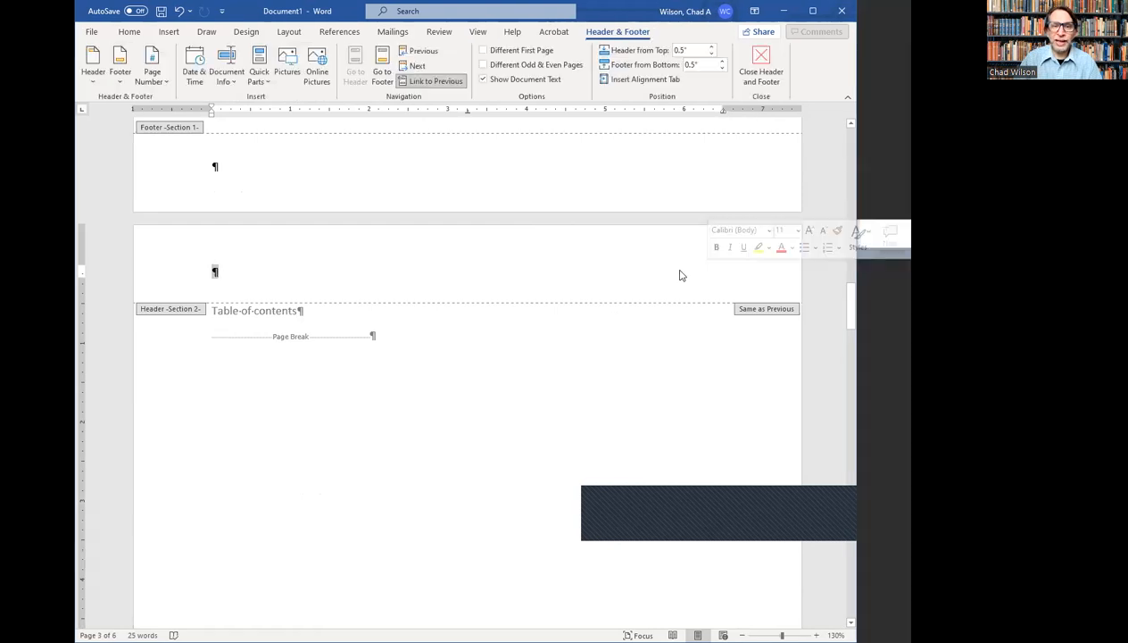
pyautogui.click(726, 267)
pyautogui.doubleClick(732, 265)
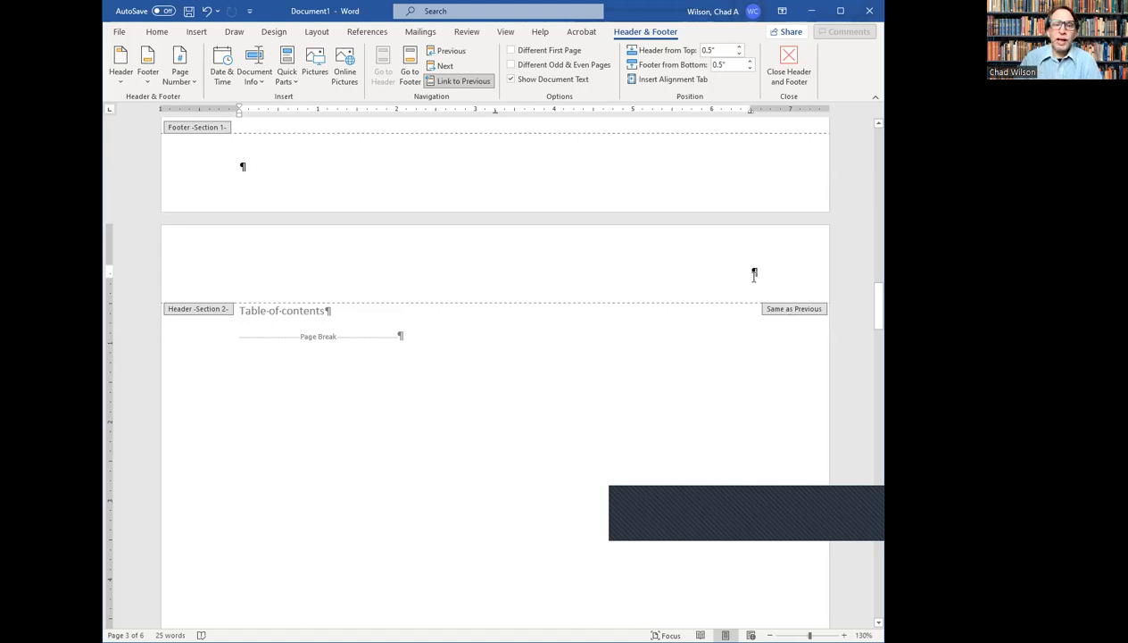
pyautogui.hotkey('ctrl', 'z')
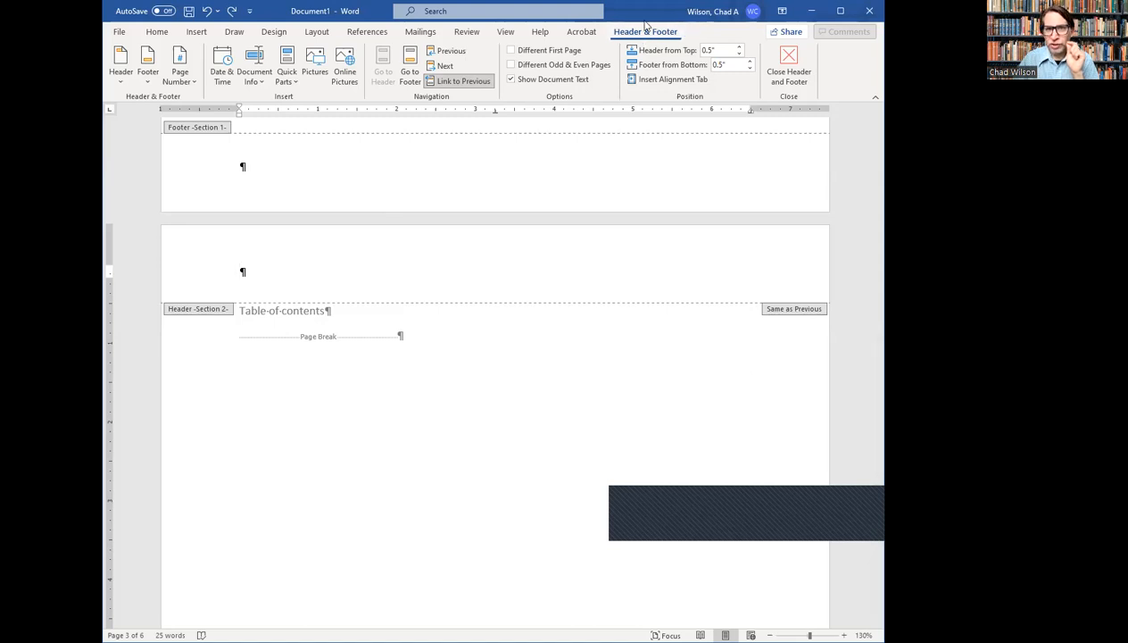
# Step: Unlink the Section 2 header from the previous section and place the insertion point at the header's right margin
pyautogui.click(450, 82)
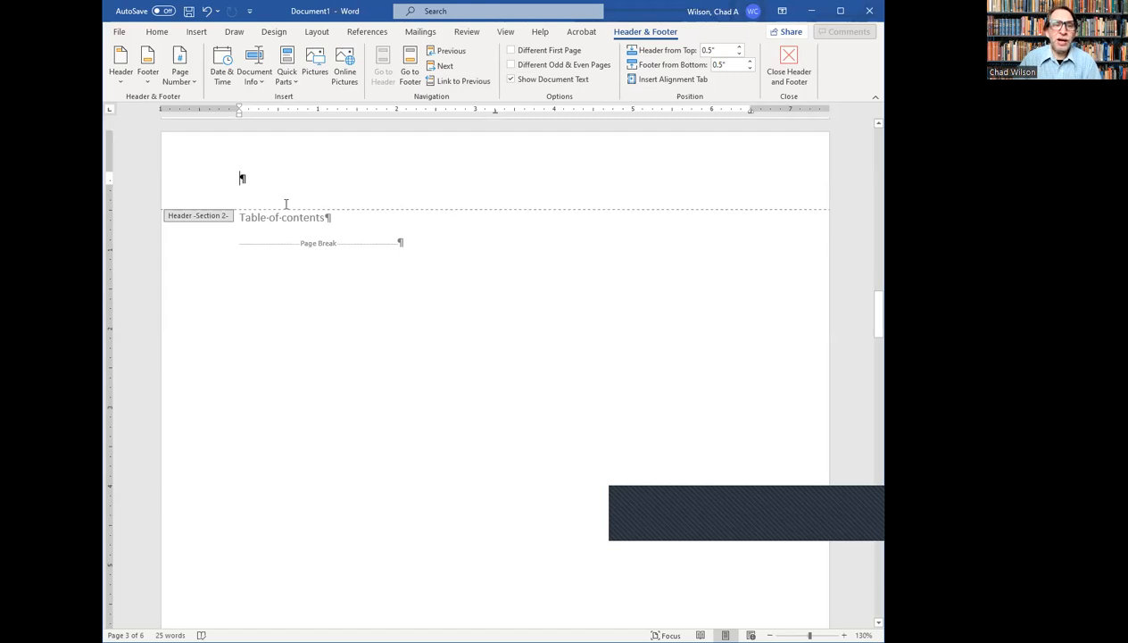
pyautogui.doubleClick(757, 178)
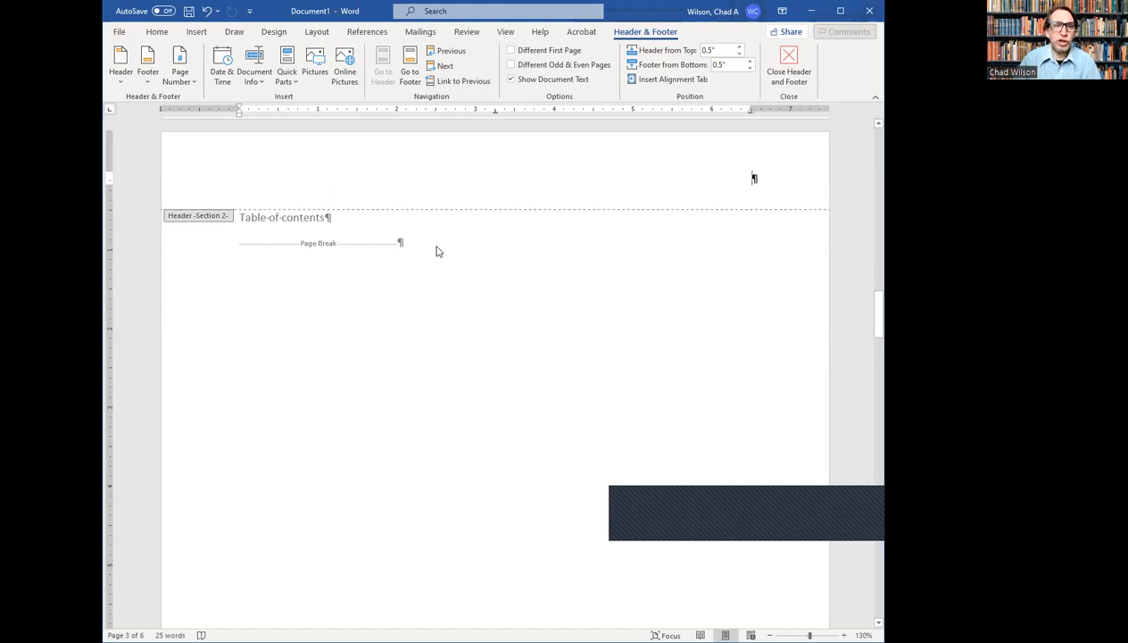
# Step: Format the Section 2 page numbers as lowercase Roman numerals (i, ii, iii, ...) starting at ii
pyautogui.click(180, 79)
pyautogui.click(212, 173)
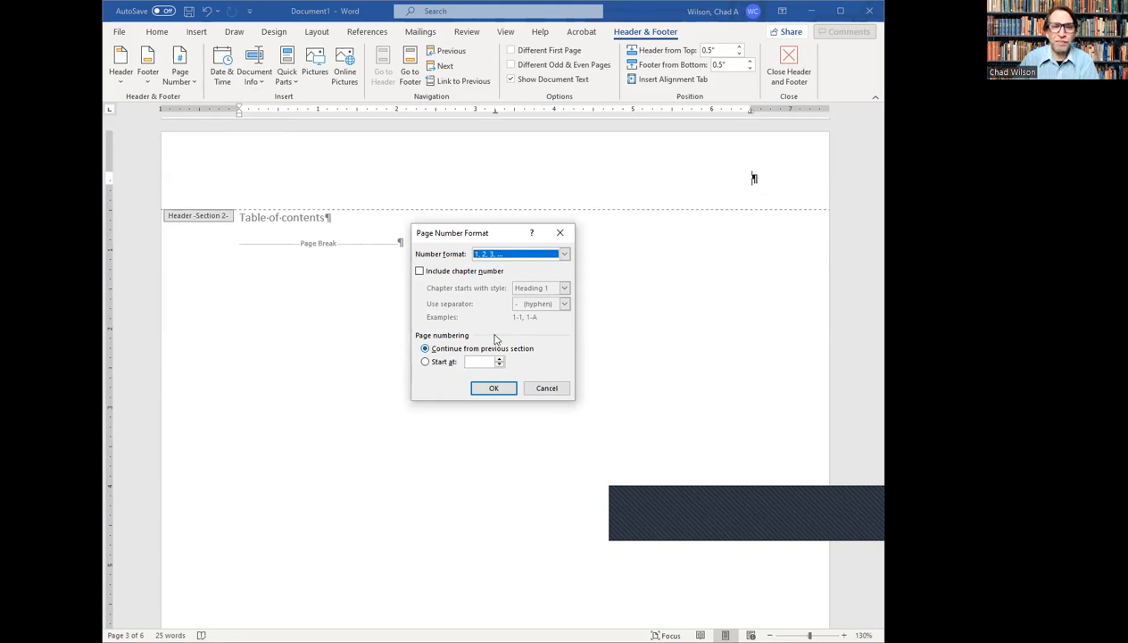
pyautogui.click(510, 253)
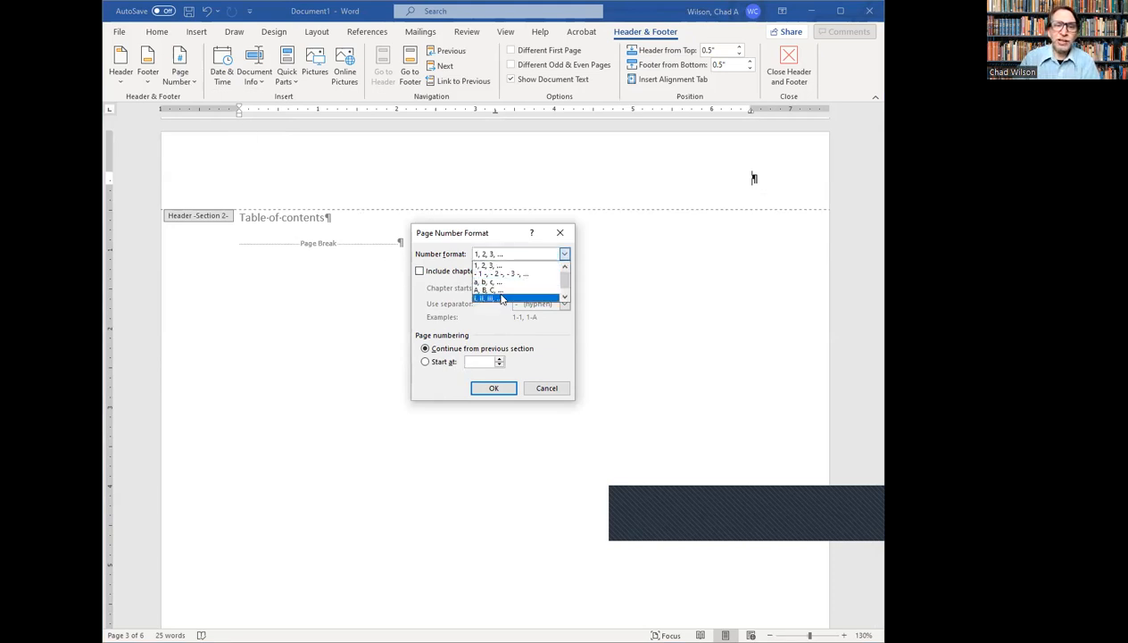
pyautogui.click(501, 300)
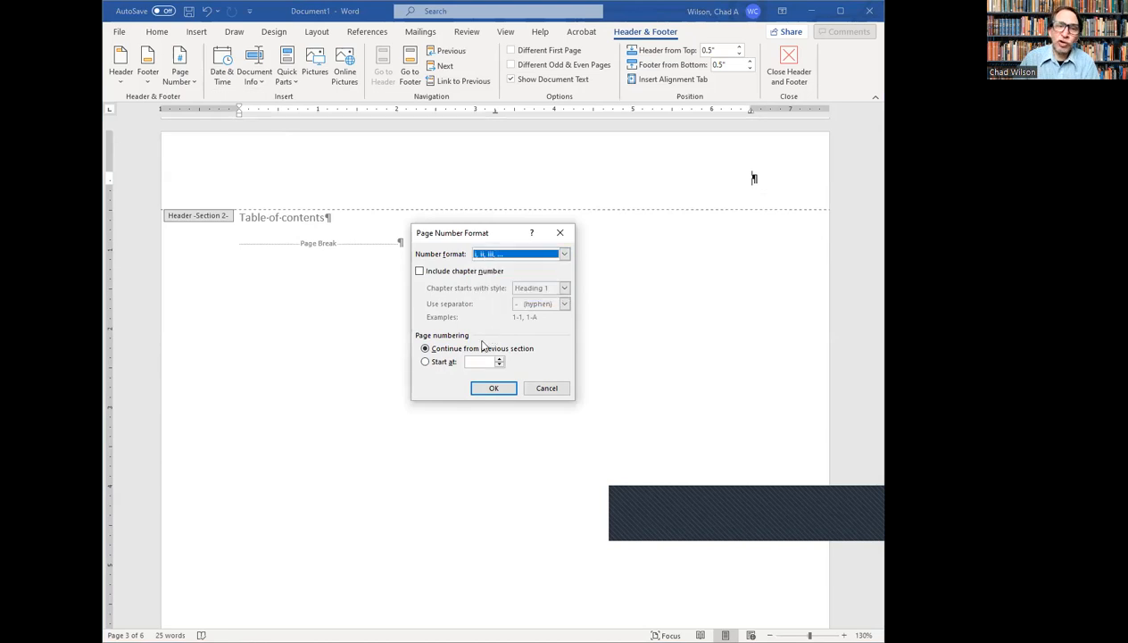
pyautogui.click(425, 362)
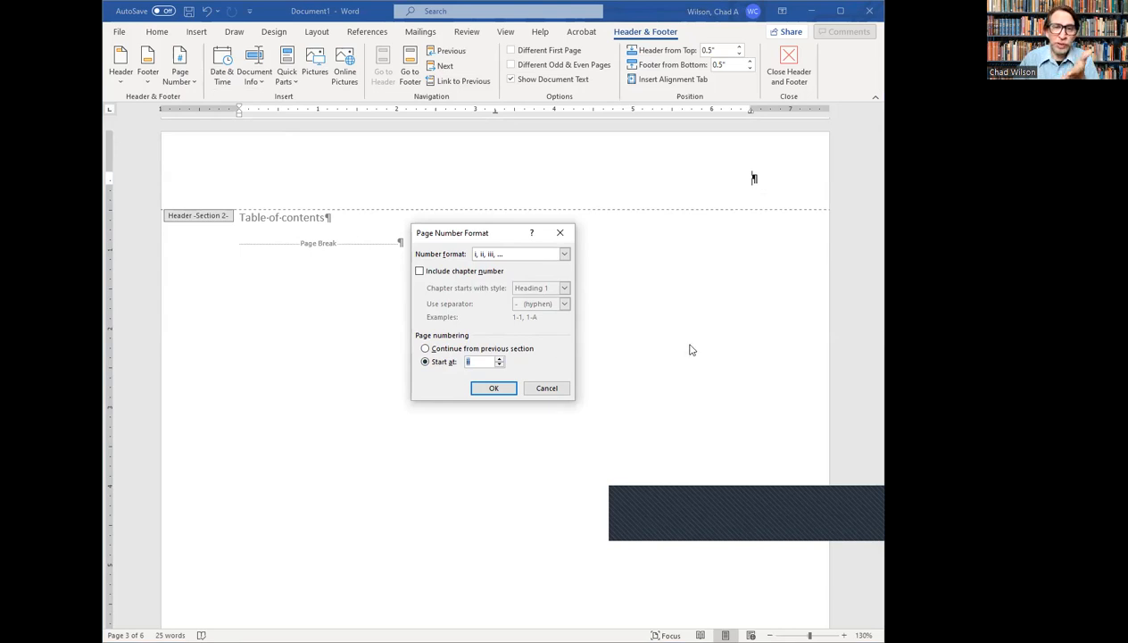
pyautogui.click(505, 393)
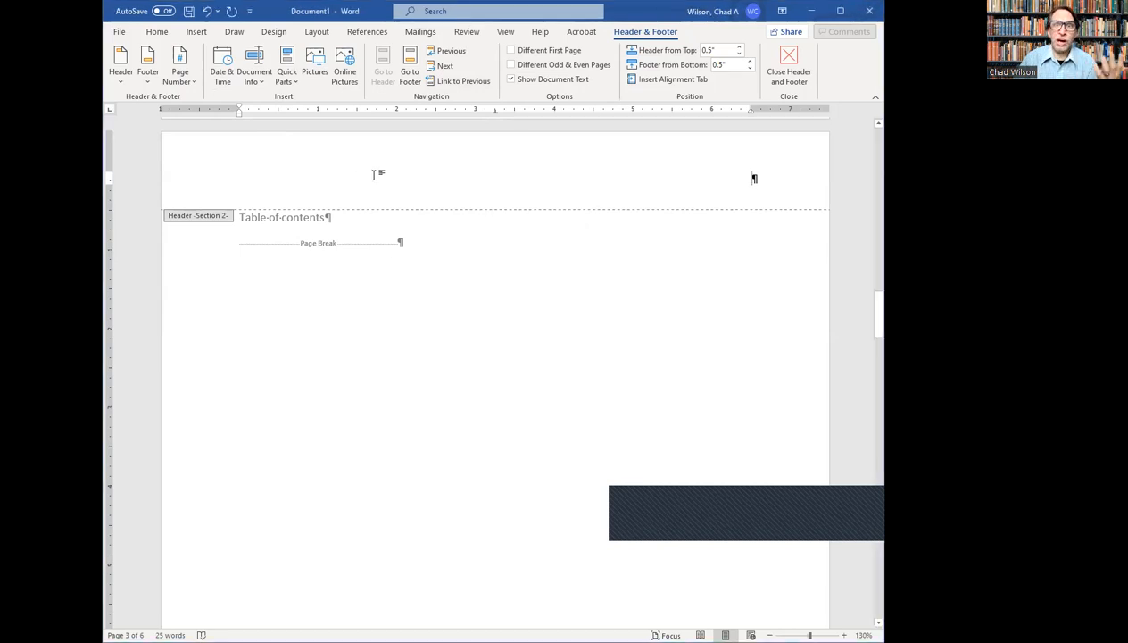
# Step: Insert the page number at the current position in the Section 2 header
pyautogui.click(182, 79)
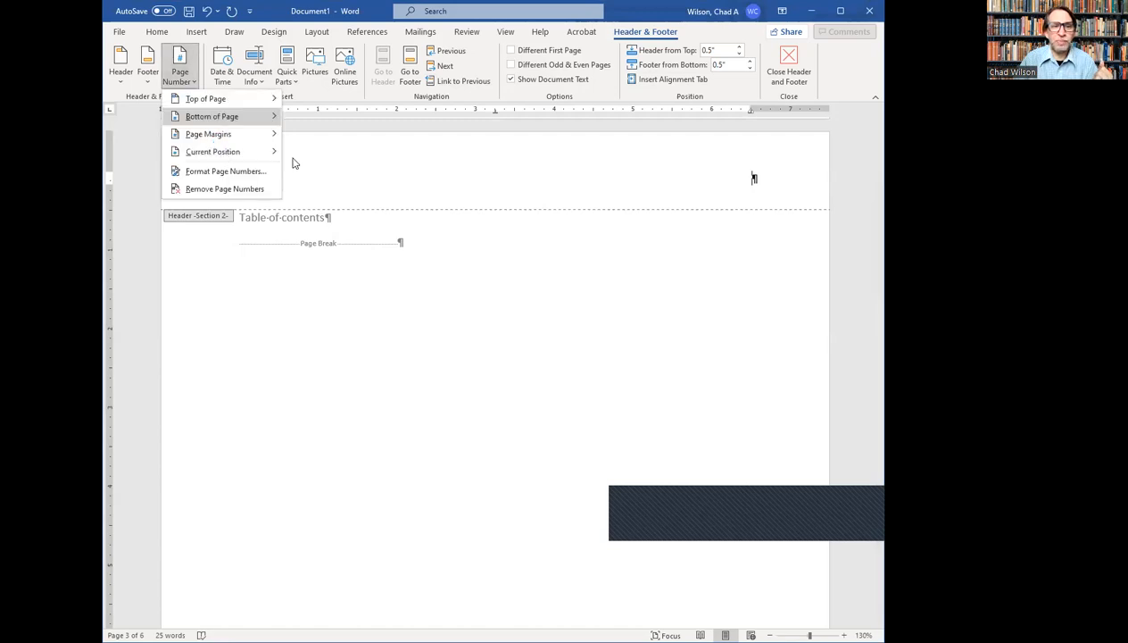
pyautogui.click(350, 207)
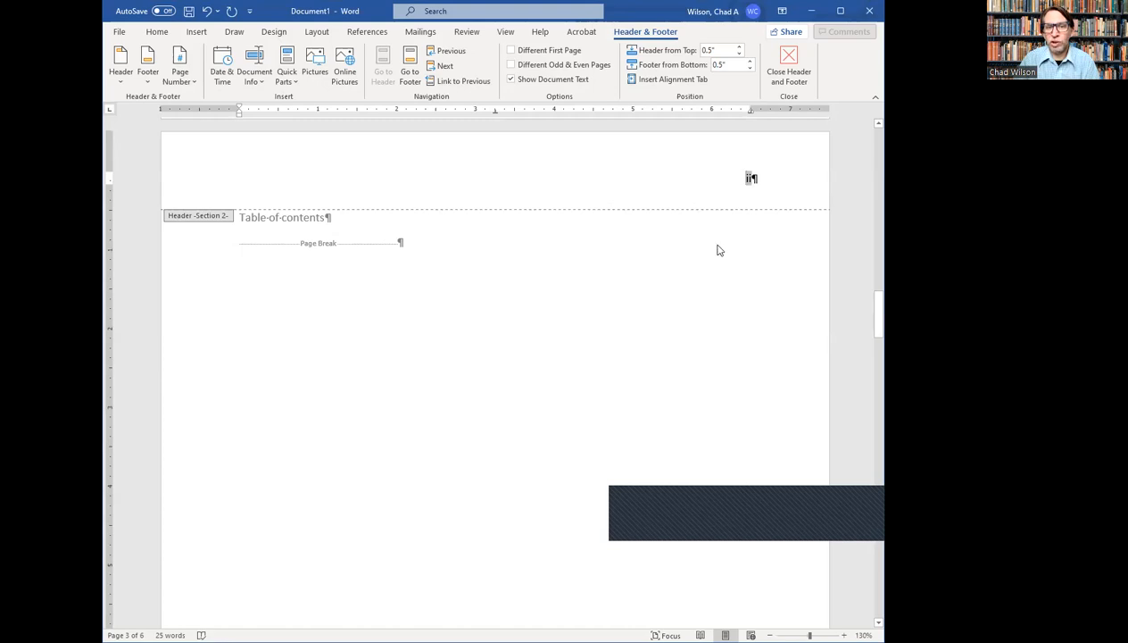
pyautogui.scroll(10, 723, 252)
pyautogui.scroll(3, 713, 250)
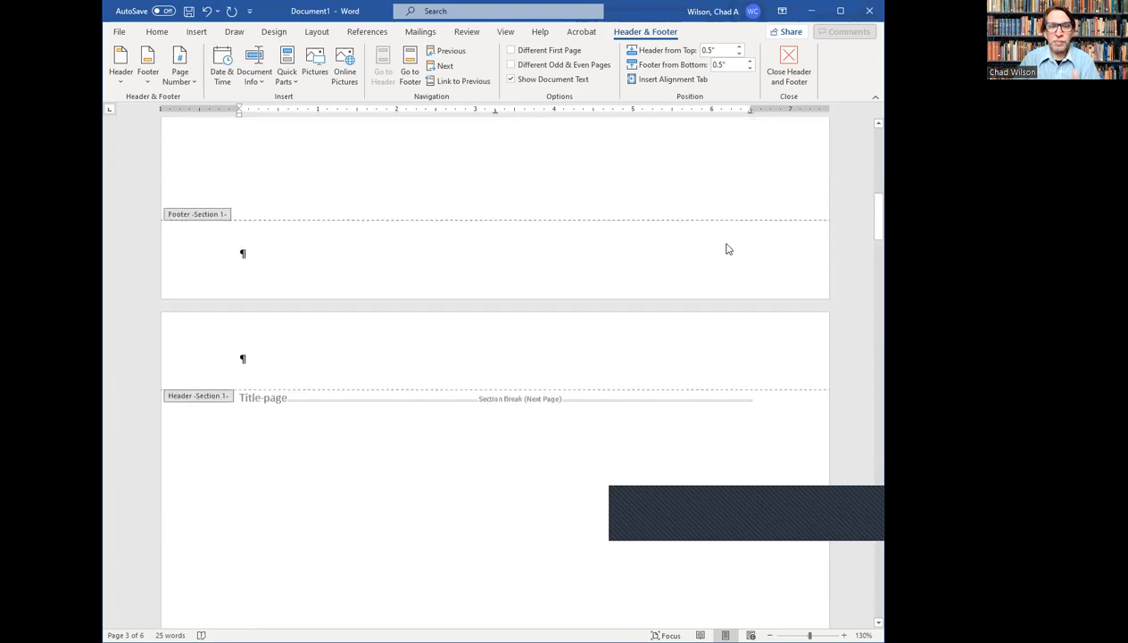
# Step: Unlink the Section 3 header on the Introduction page from the previous section
pyautogui.scroll(-10, 700, 306)
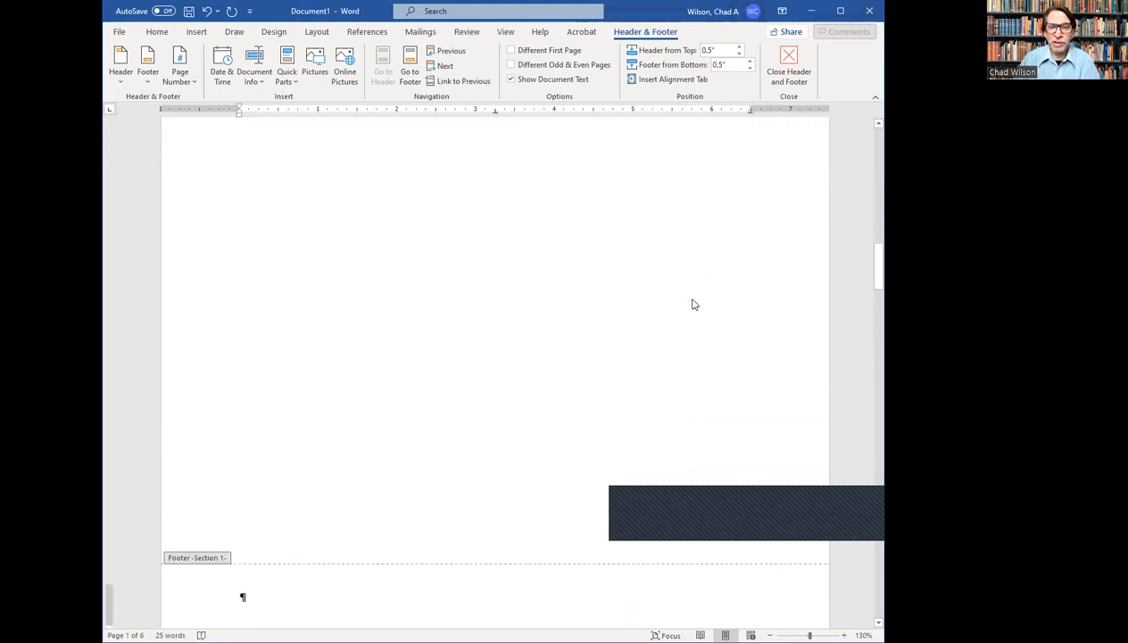
pyautogui.scroll(-10, 689, 291)
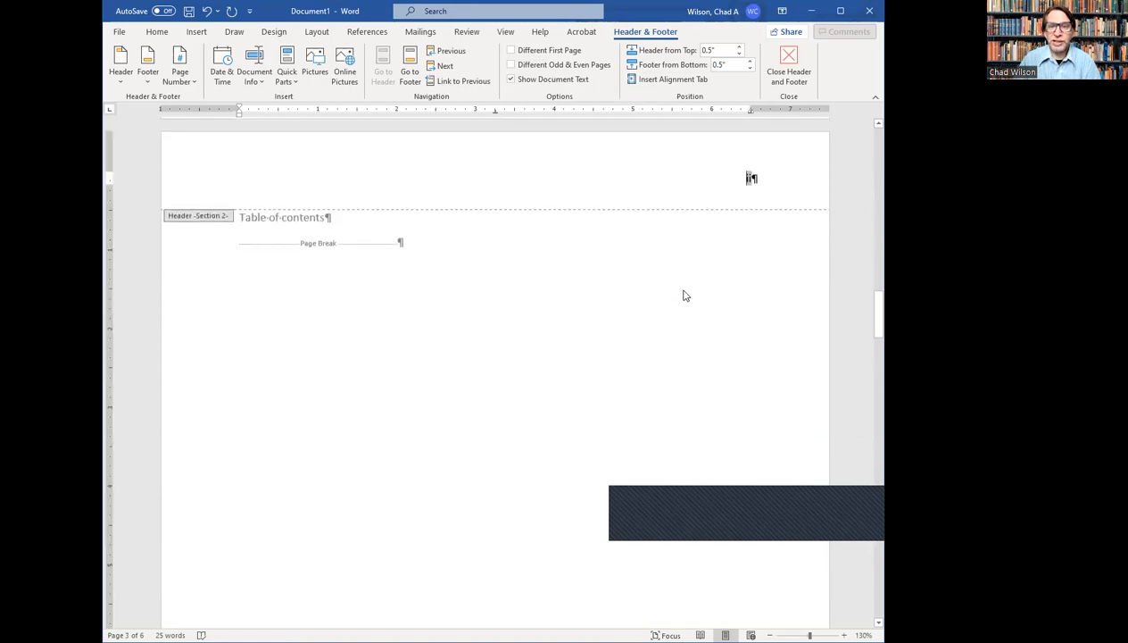
pyautogui.scroll(-6, 681, 296)
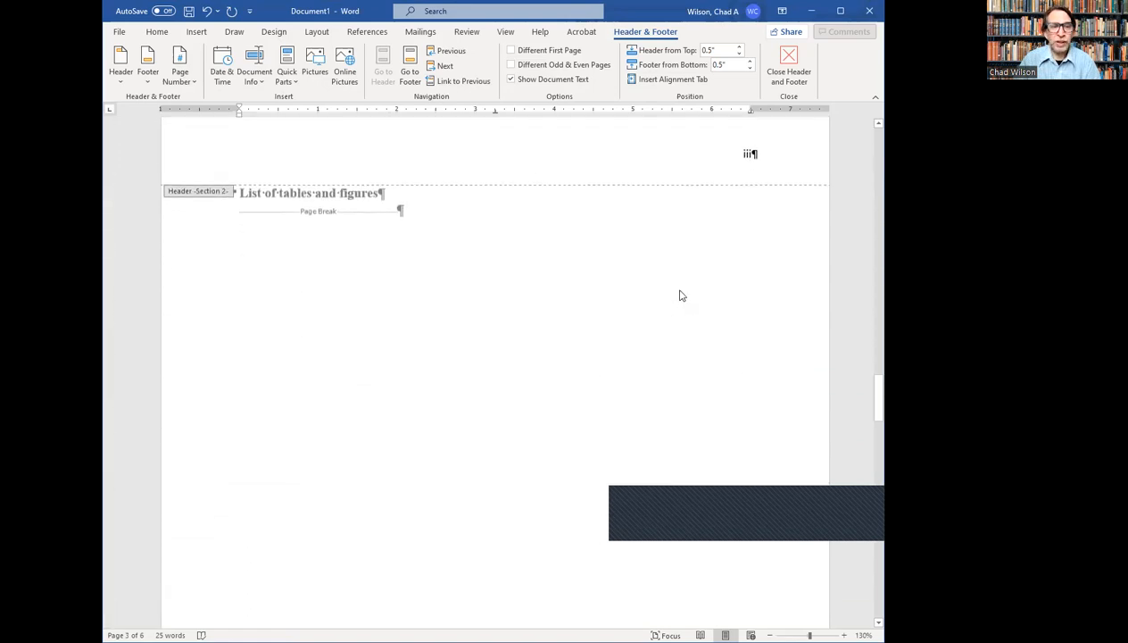
pyautogui.scroll(-8, 674, 290)
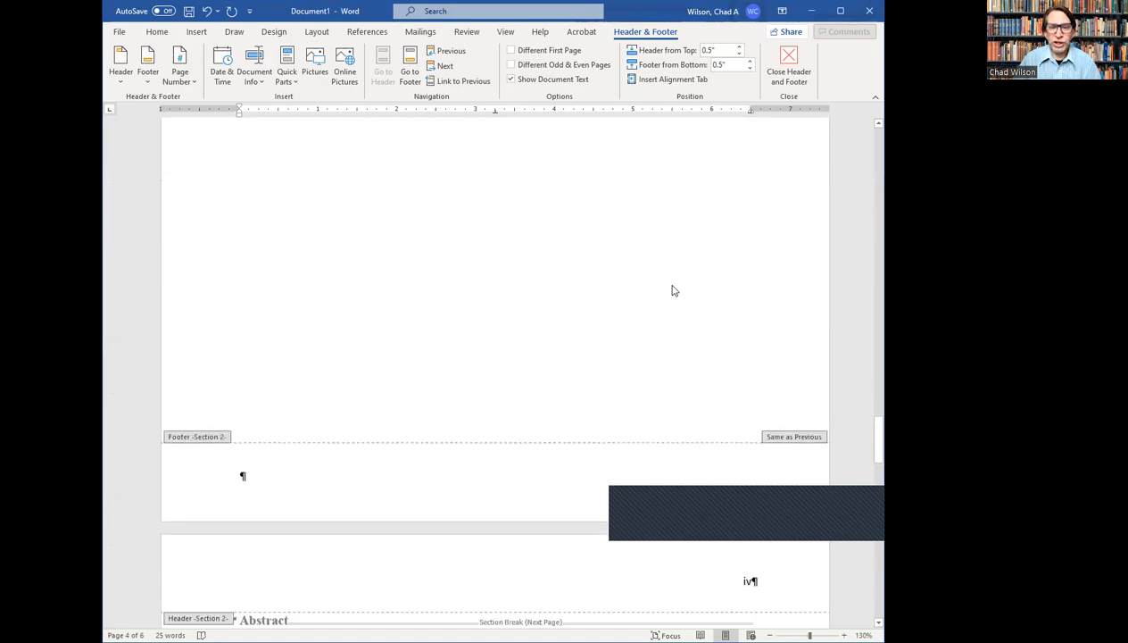
pyautogui.scroll(-10, 674, 286)
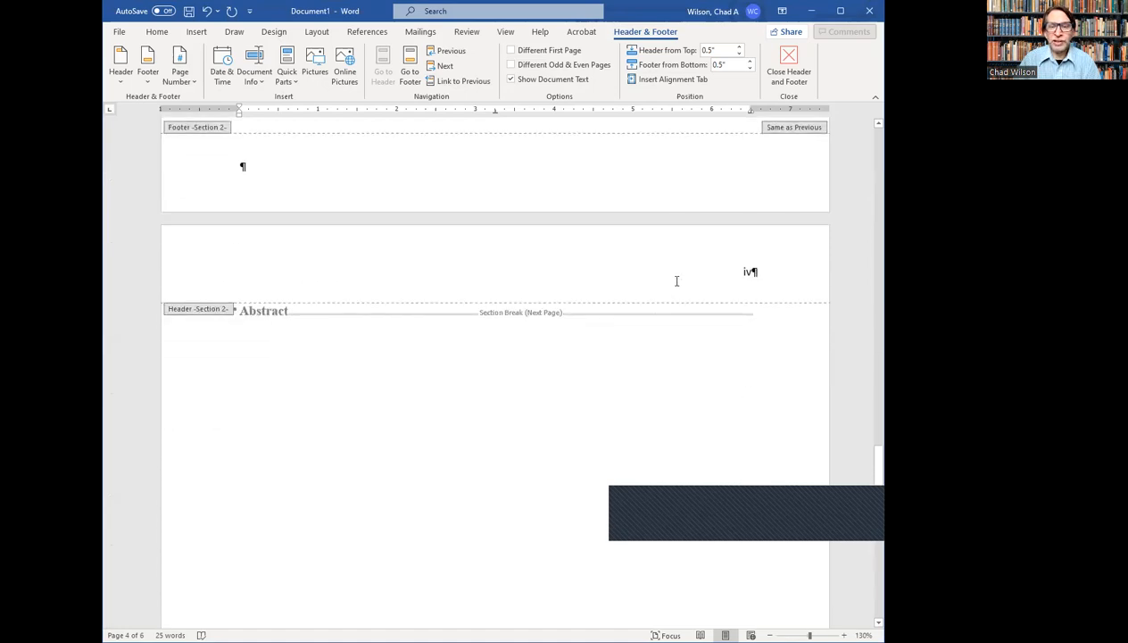
pyautogui.scroll(-5, 676, 280)
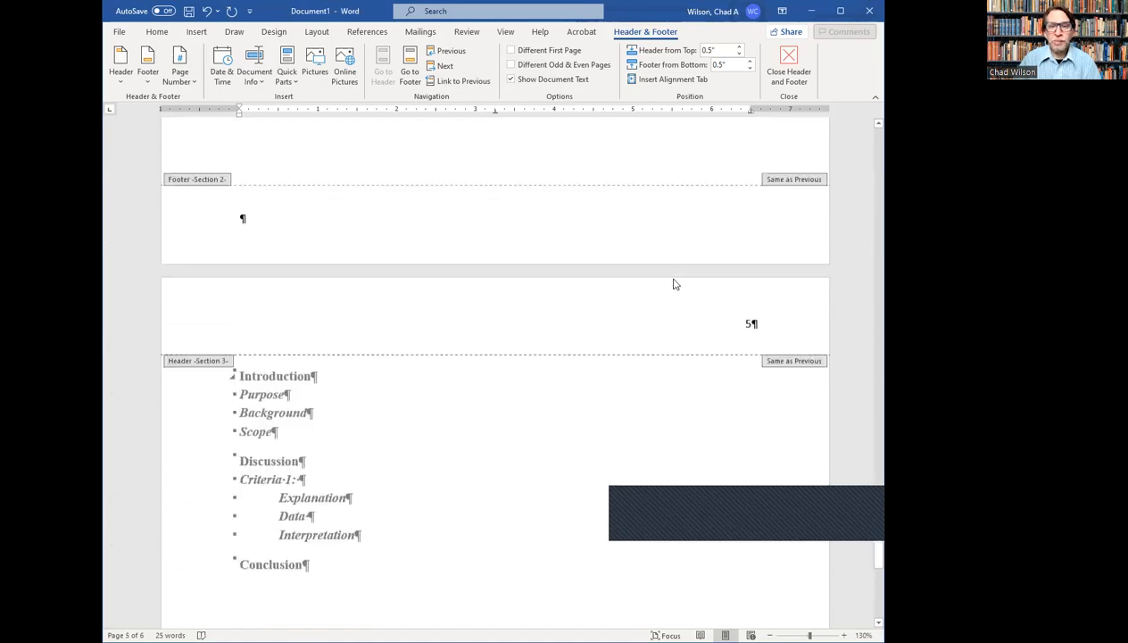
pyautogui.scroll(1, 735, 215)
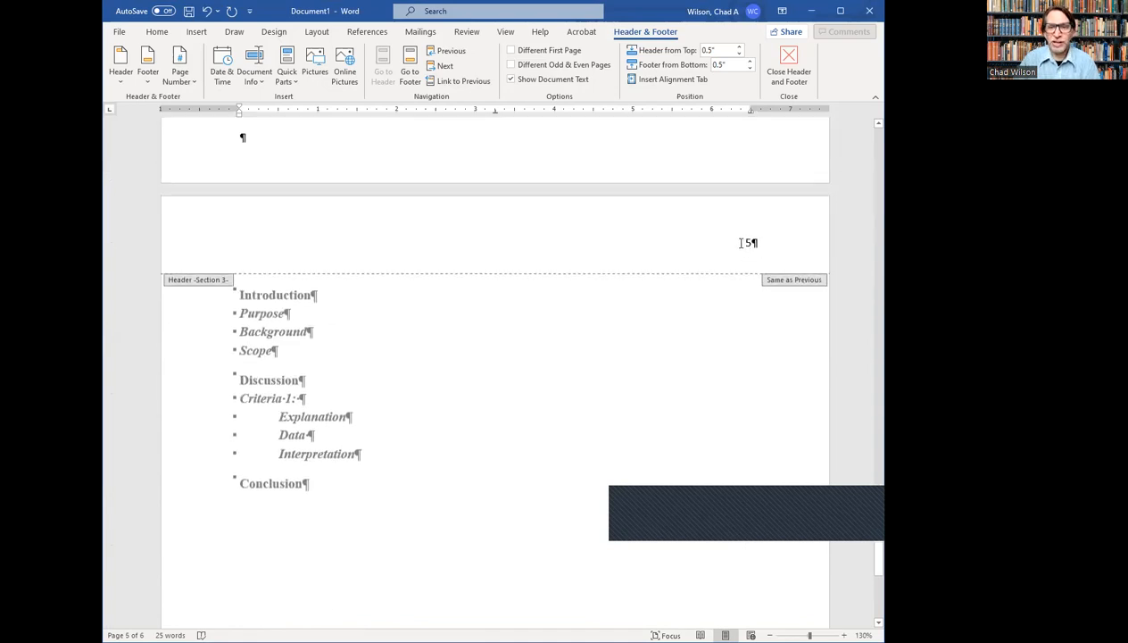
pyautogui.click(748, 242)
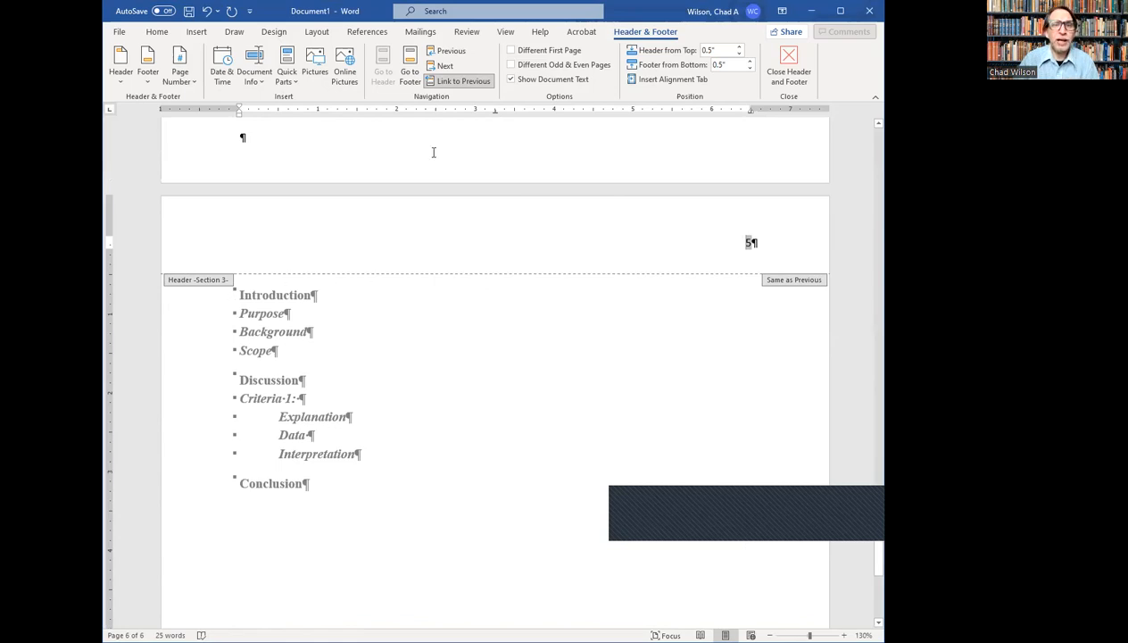
pyautogui.click(461, 81)
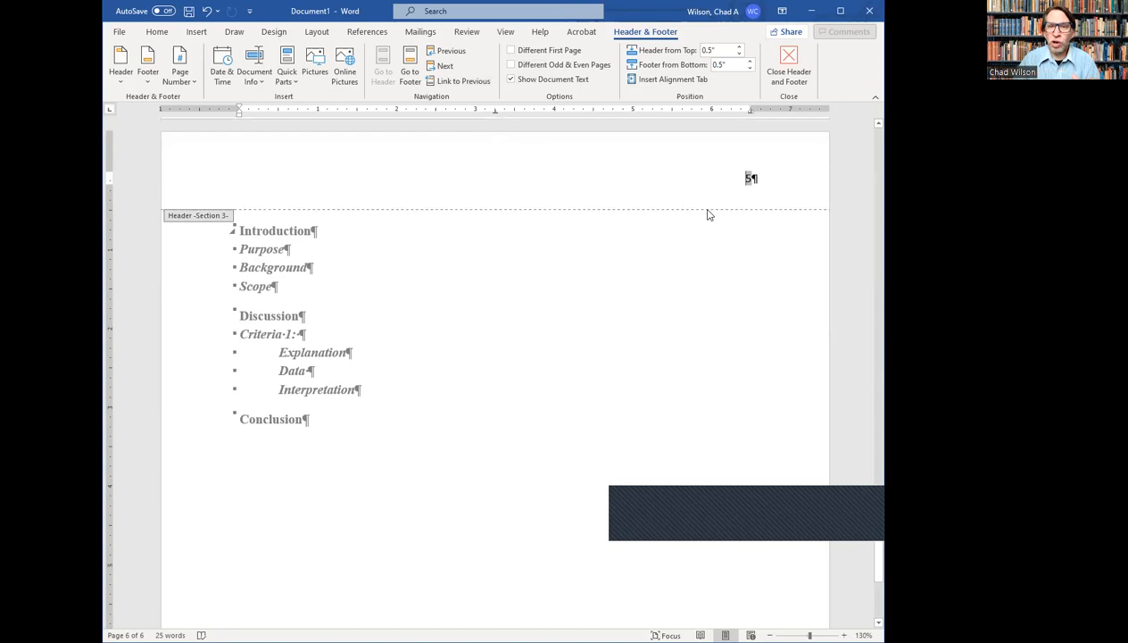
# Step: Restart the Section 3 page numbering at 1 in the 1, 2, 3, ... format and check it against the preceding Abstract page
pyautogui.doubleClick(747, 179)
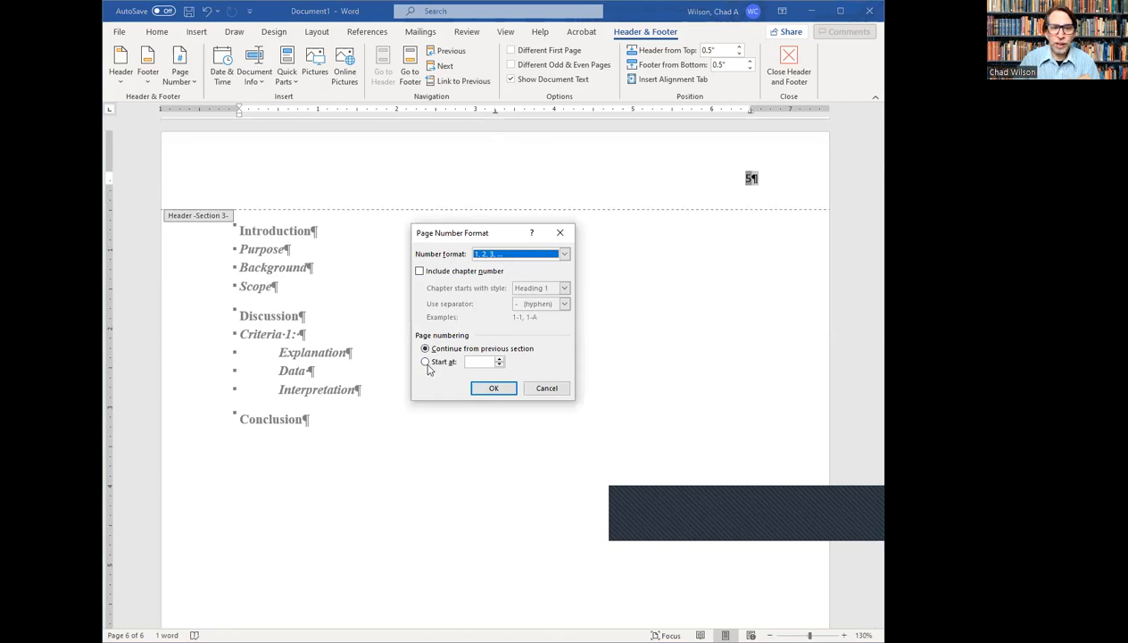
pyautogui.click(425, 362)
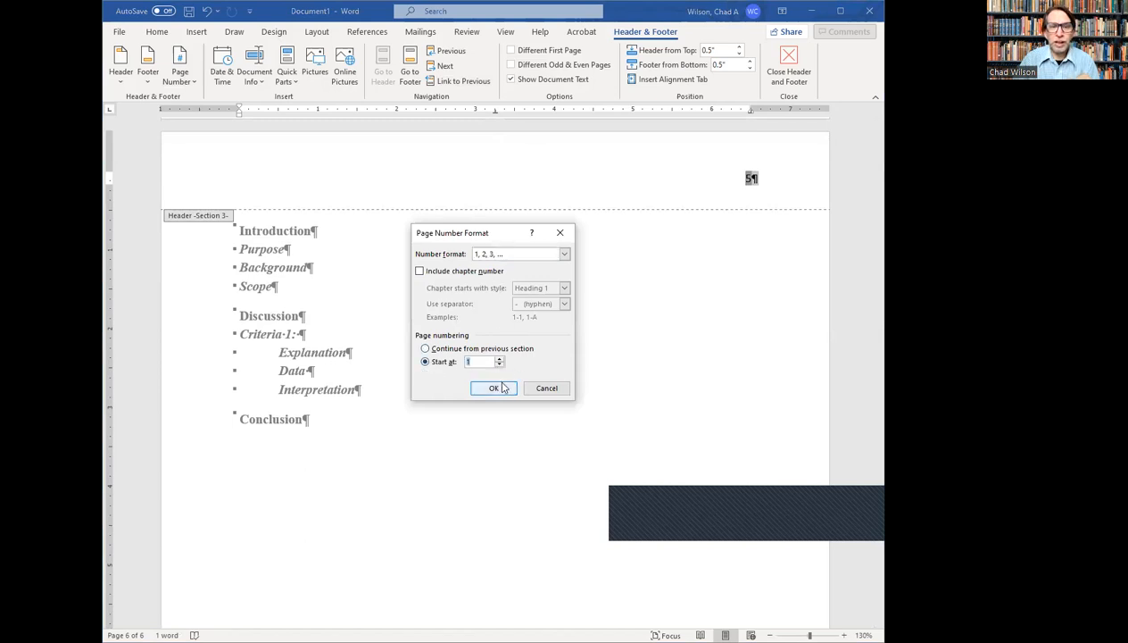
pyautogui.click(500, 387)
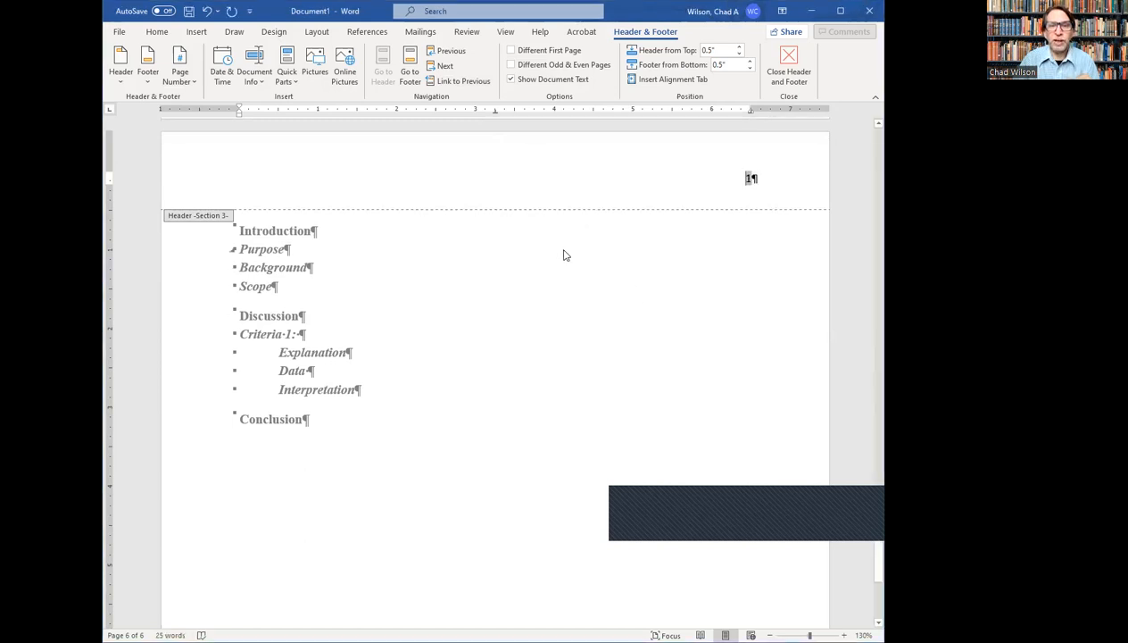
pyautogui.scroll(20, 563, 256)
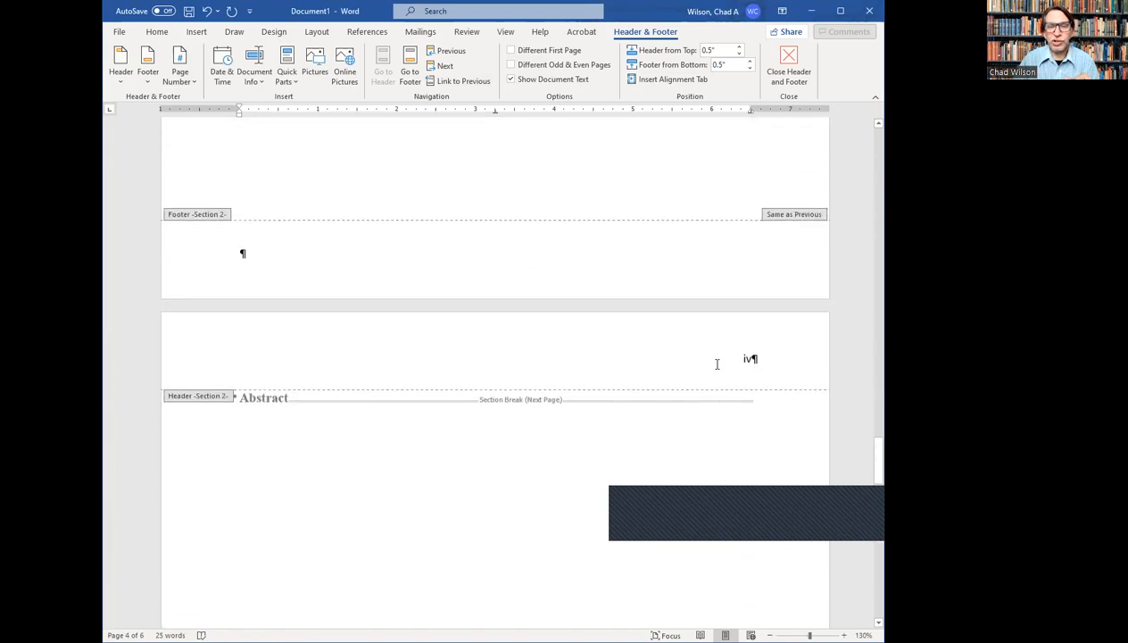
pyautogui.scroll(-8, 705, 357)
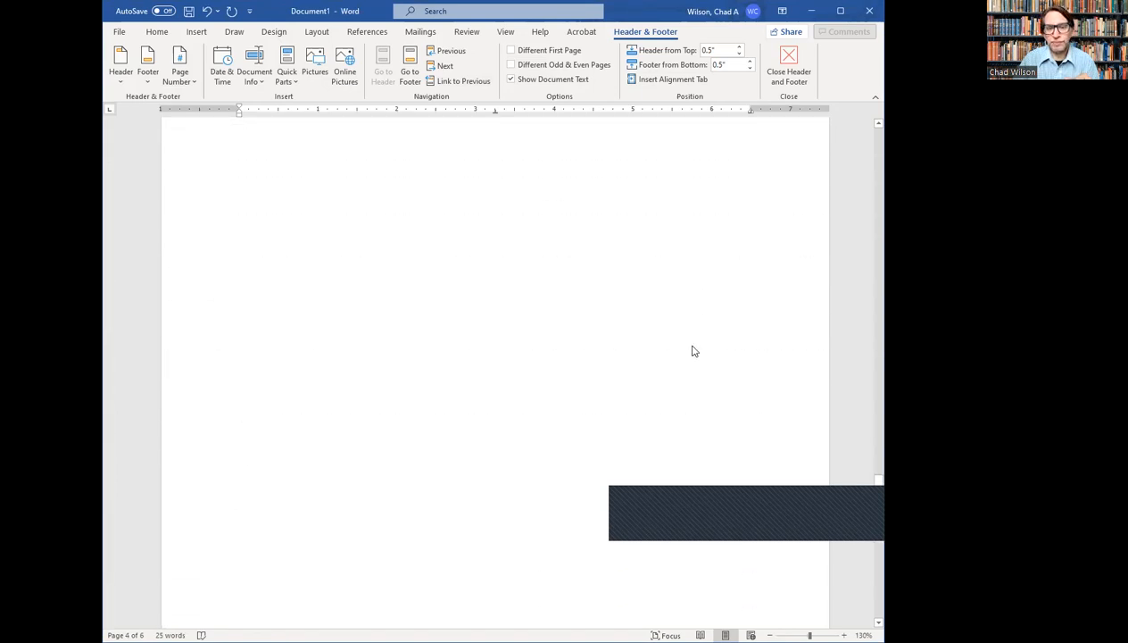
pyautogui.scroll(-6, 683, 348)
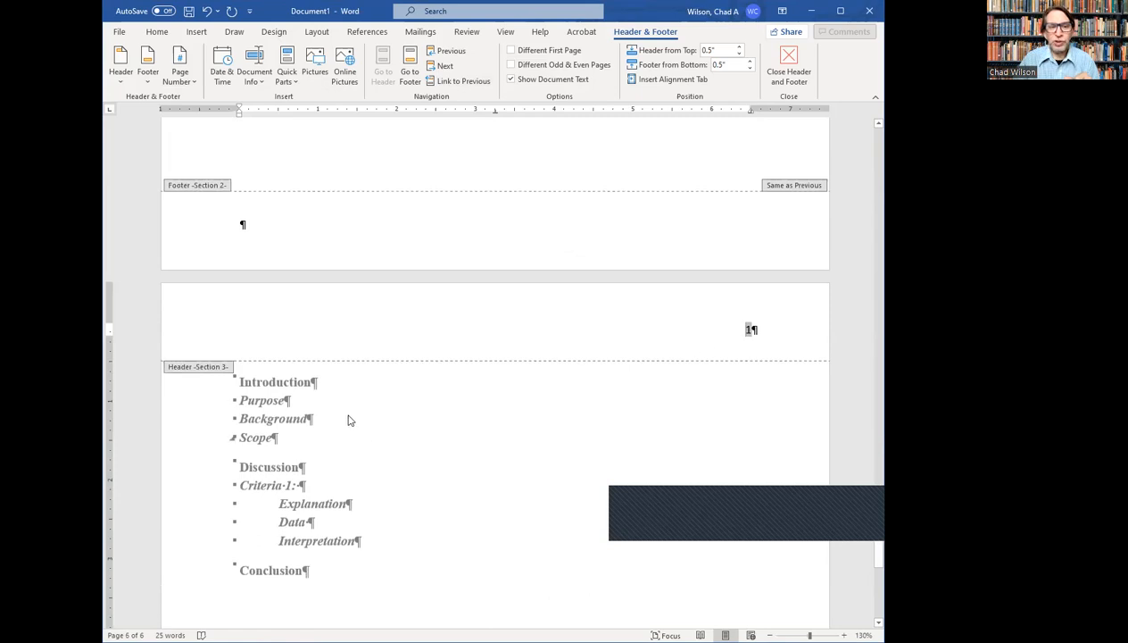
# Step: Return to the body text, add an empty paragraph below the Data heading and hide the formatting marks
pyautogui.doubleClick(318, 420)
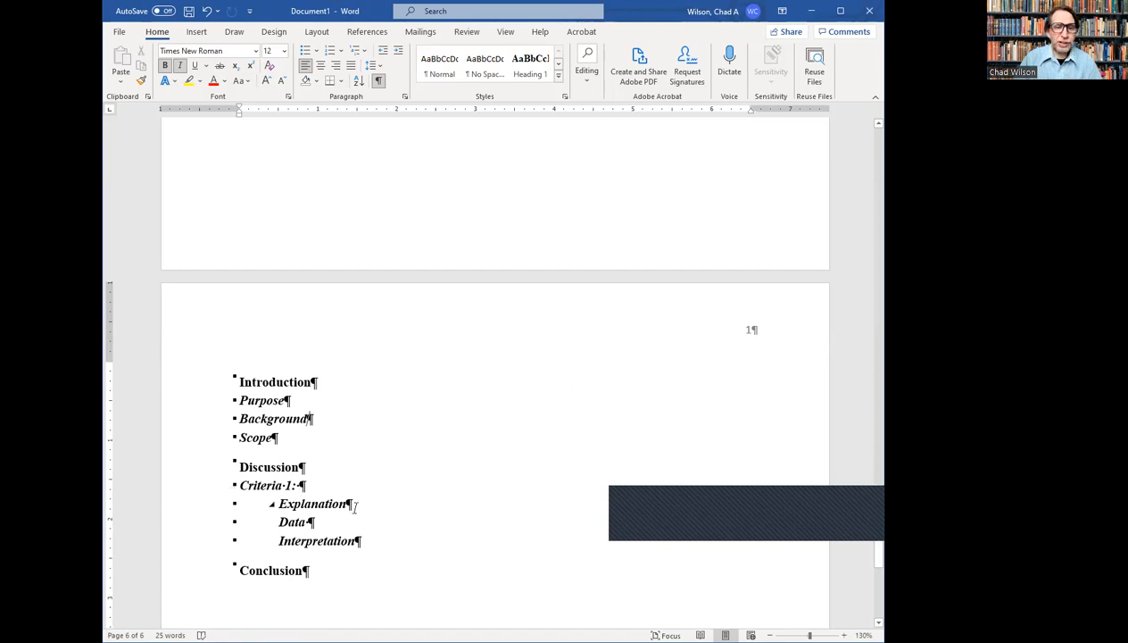
pyautogui.click(305, 518)
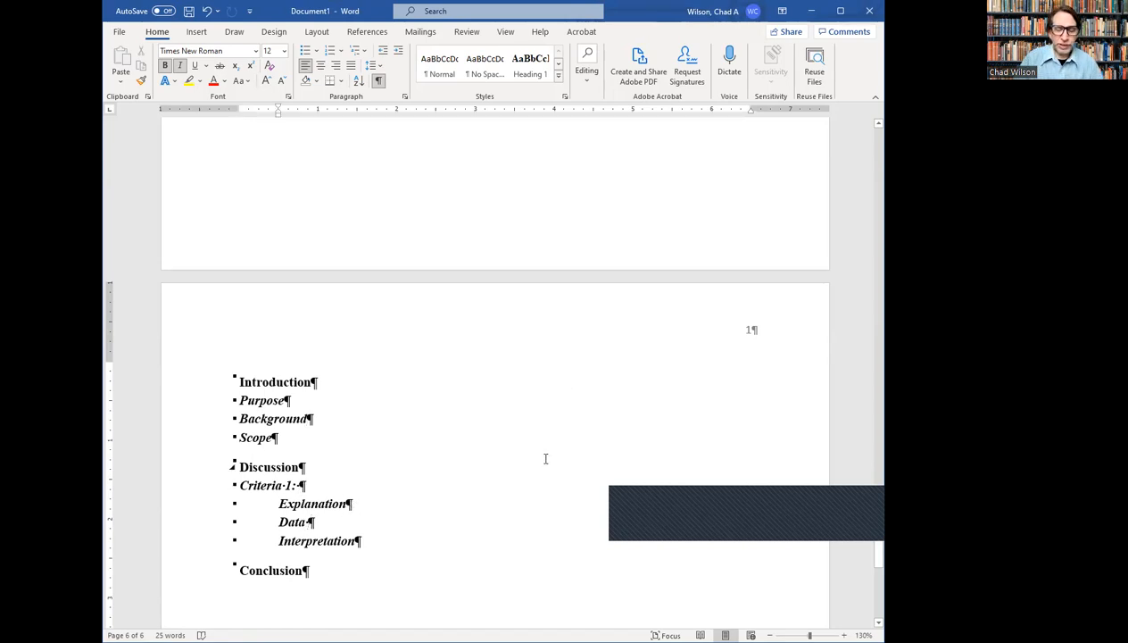
pyautogui.press('Return')
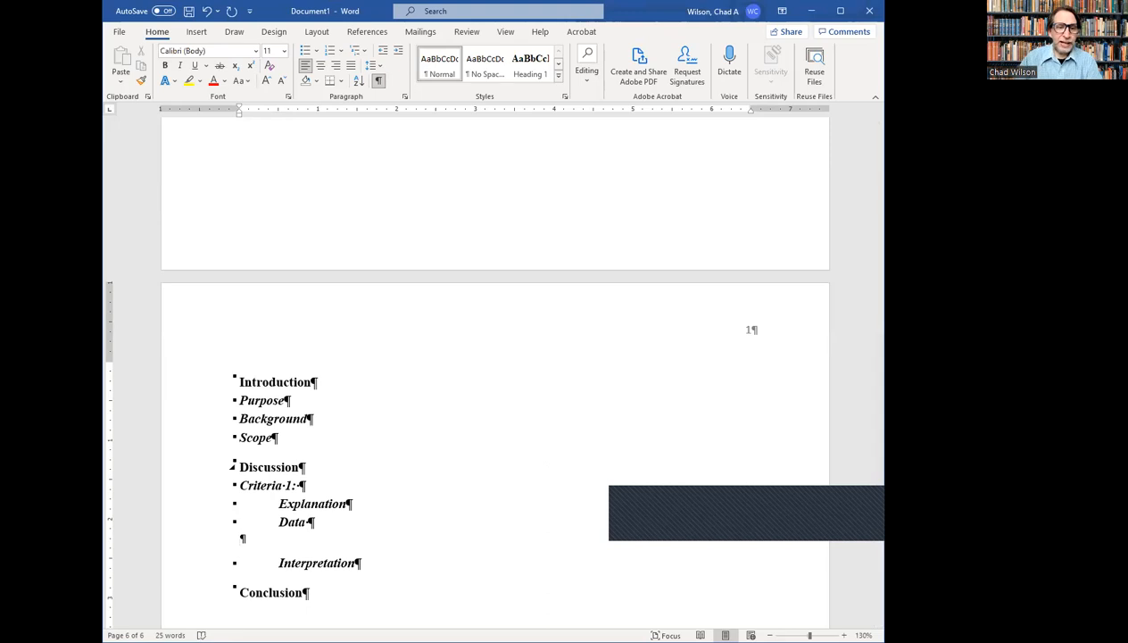
pyautogui.click(378, 82)
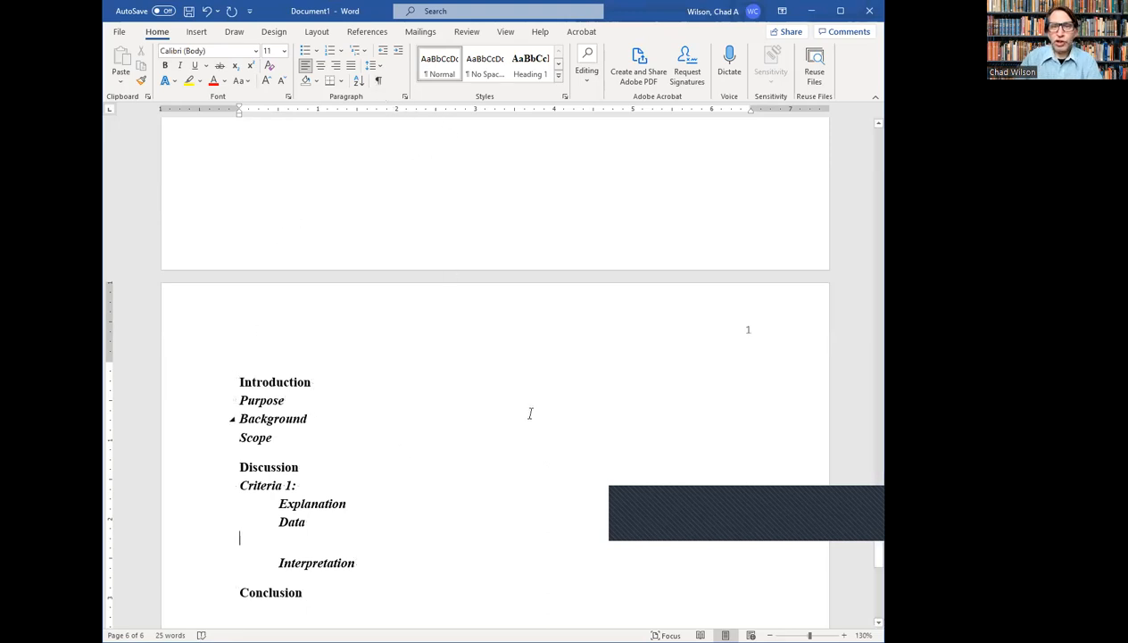
pyautogui.scroll(-3, 440, 440)
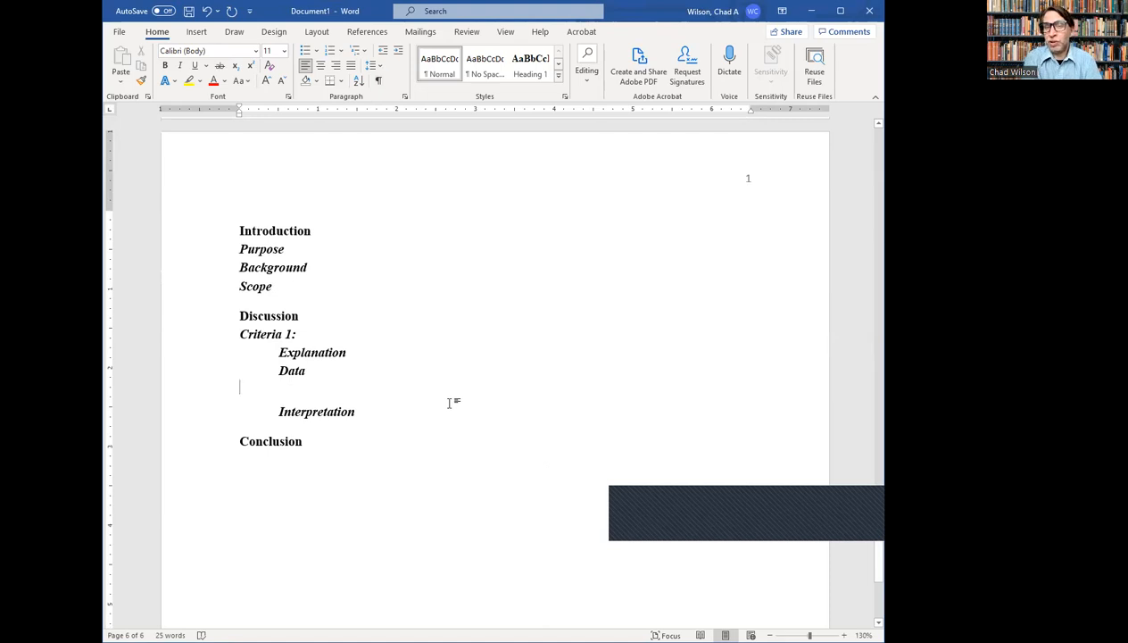
# Step: Enter the sentence "Table 1 shows a penguin." below the Data heading, followed by a new paragraph
pyautogui.write('T')
pyautogui.press('BackSpace')
pyautogui.write('Table 1 shows')
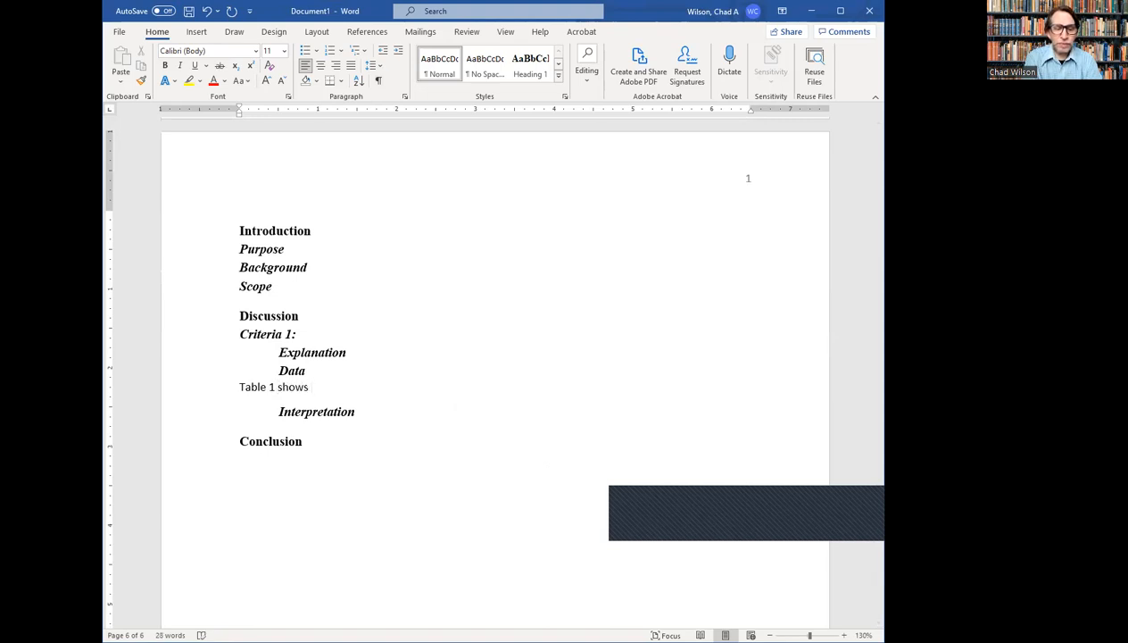
pyautogui.write(' a penguin.')
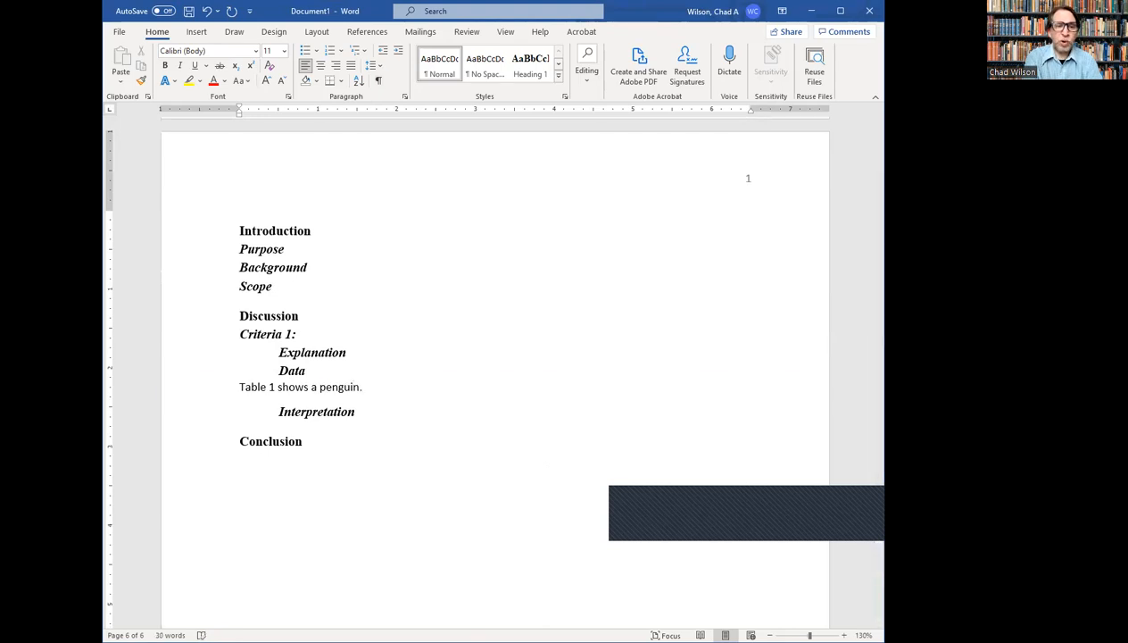
pyautogui.press('Return')
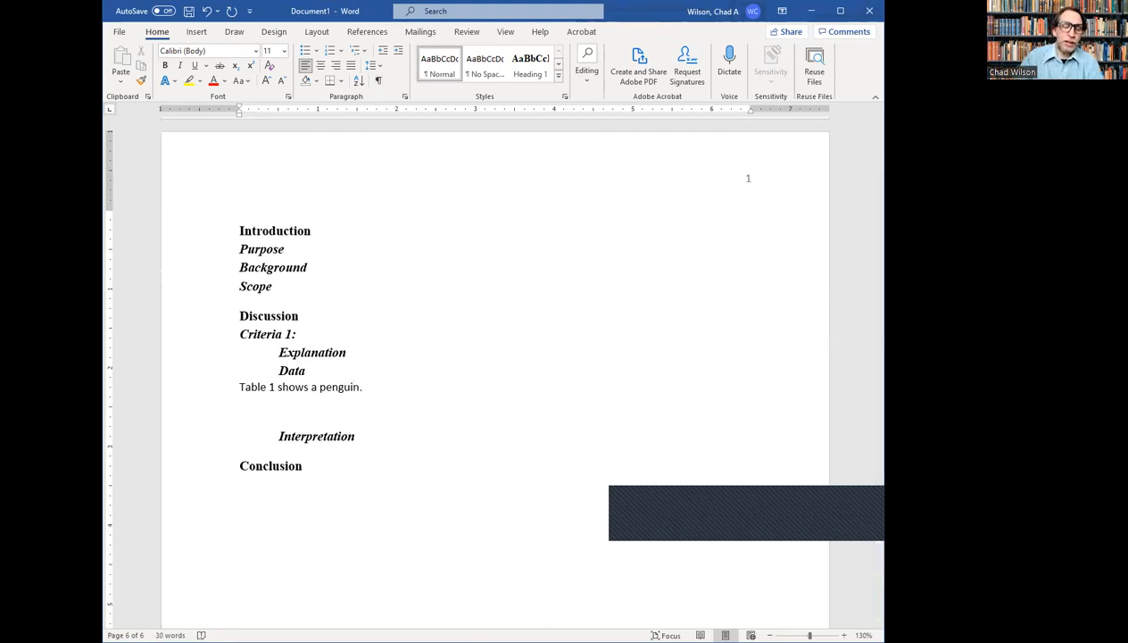
# Step: Reword the sentence to "Table 1 shows the cost data for the XYZ." and start a new paragraph after it
pyautogui.press('BackSpace')
pyautogui.press('BackSpace')
pyautogui.press('BackSpace')
pyautogui.press('BackSpace')
pyautogui.press('BackSpace')
pyautogui.press('BackSpace')
pyautogui.press('BackSpace')
pyautogui.press('BackSpace')
pyautogui.press('BackSpace')
pyautogui.press('BackSpace')
pyautogui.press('BackSpace')
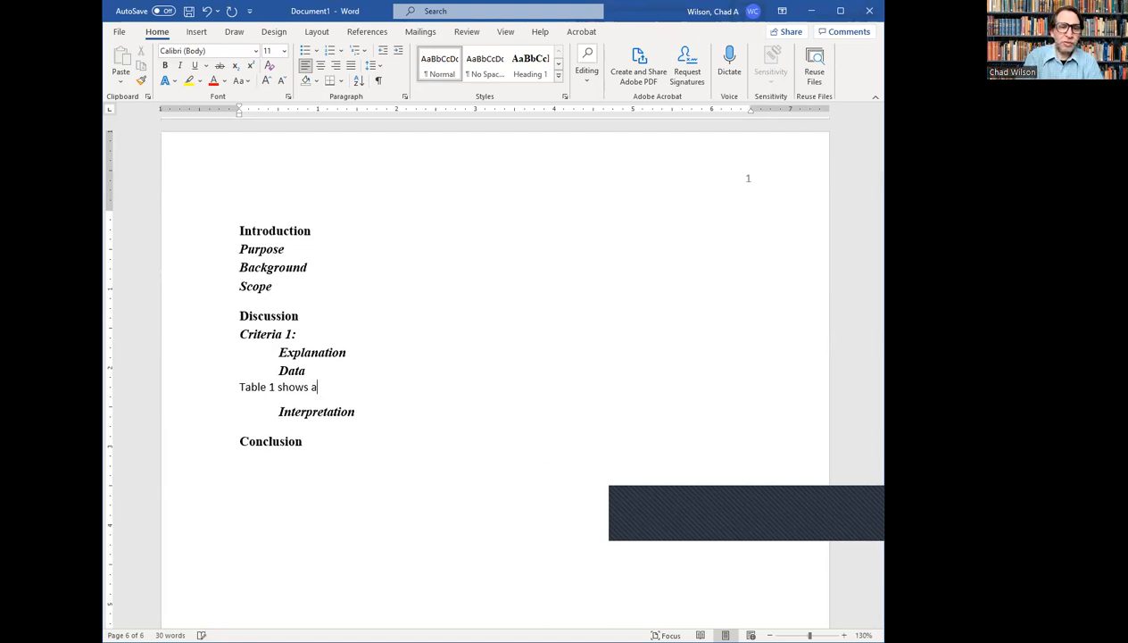
pyautogui.write('the x')
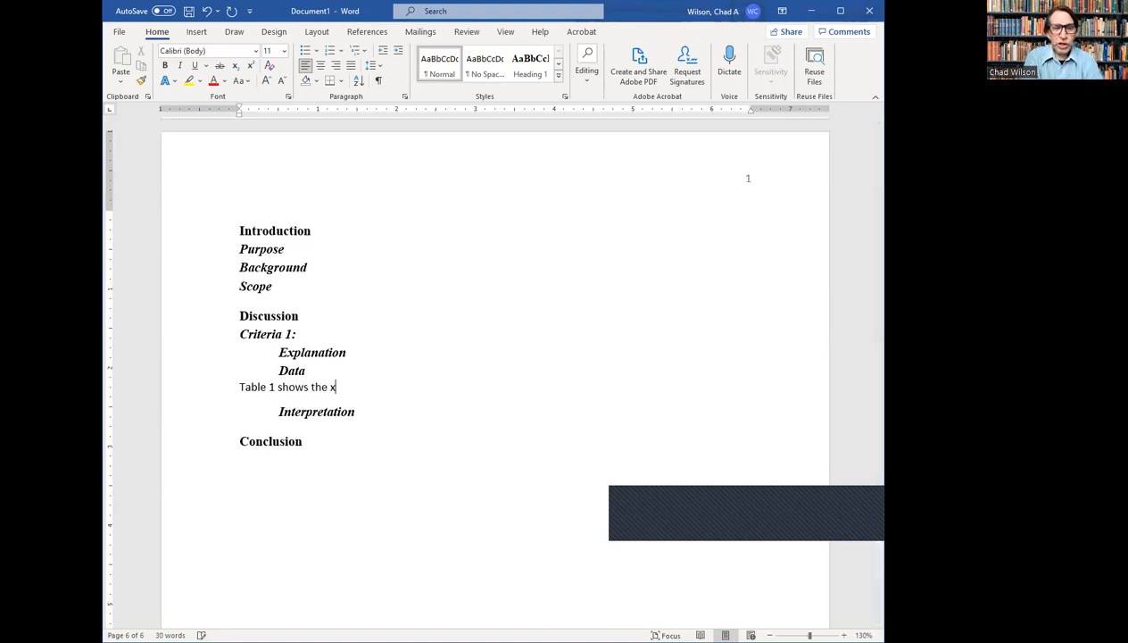
pyautogui.press('BackSpace')
pyautogui.write('cost data for the X')
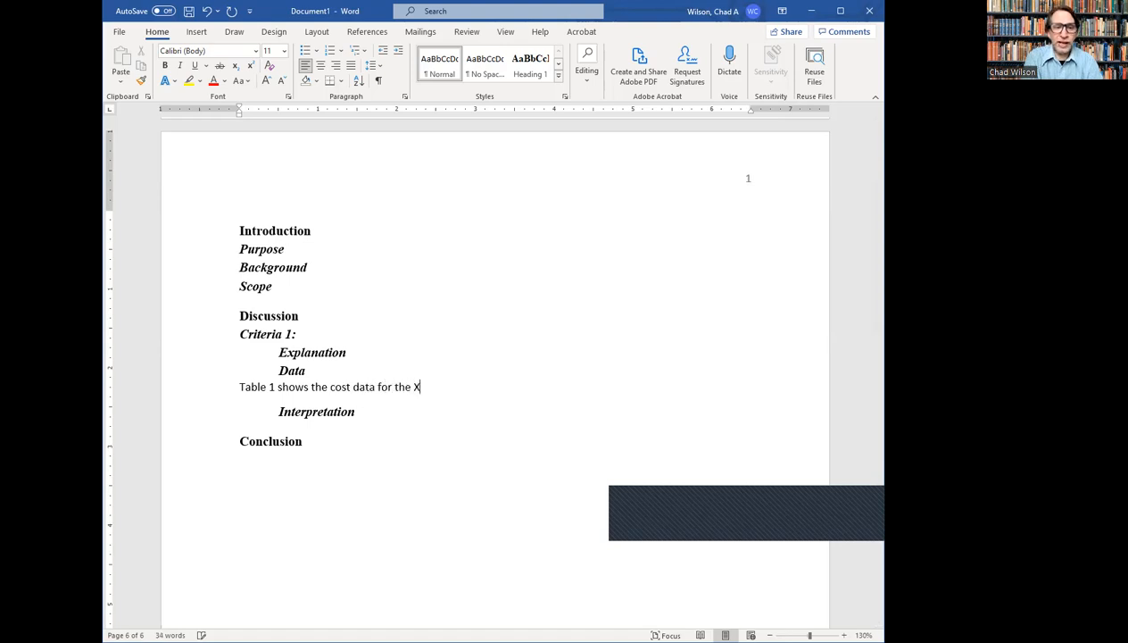
pyautogui.write('YZ.')
pyautogui.press('Return')
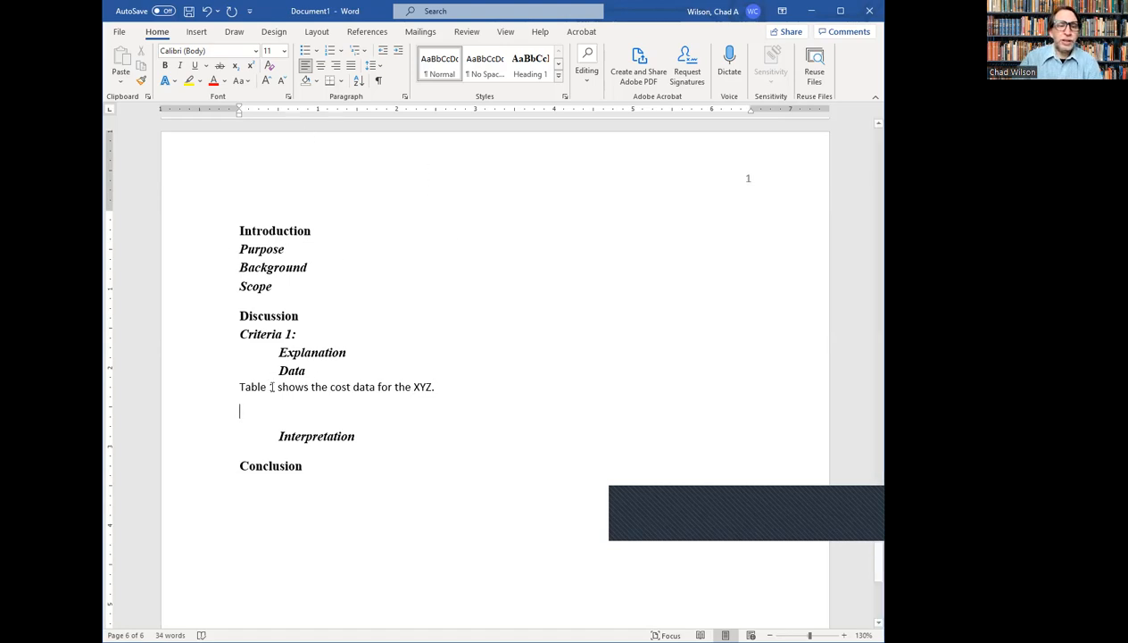
# Step: Modify the Normal style to use Times New Roman at 12 pt
pyautogui.tripleClick(420, 402)
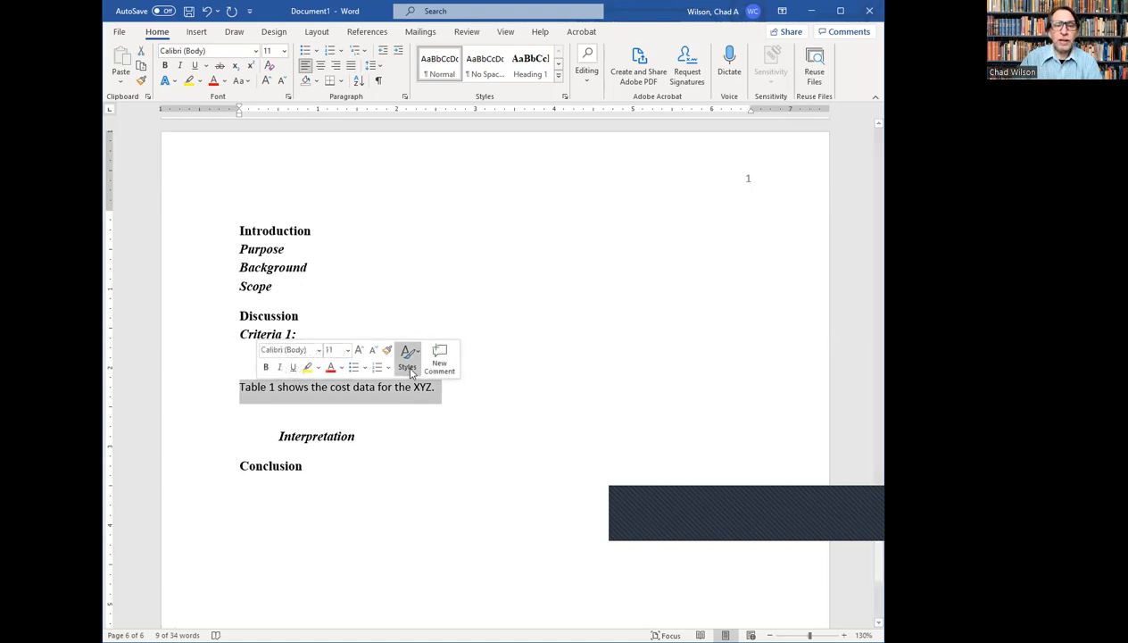
pyautogui.rightClick(441, 73)
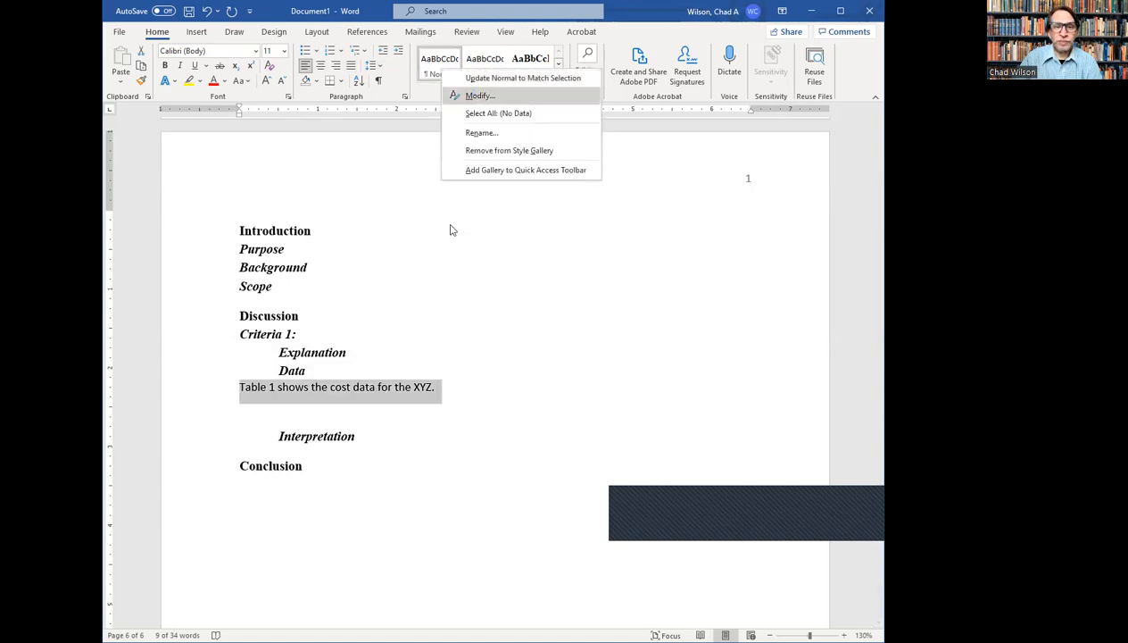
pyautogui.click(480, 96)
pyautogui.click(403, 263)
pyautogui.click(384, 303)
pyautogui.click(429, 263)
pyautogui.click(416, 306)
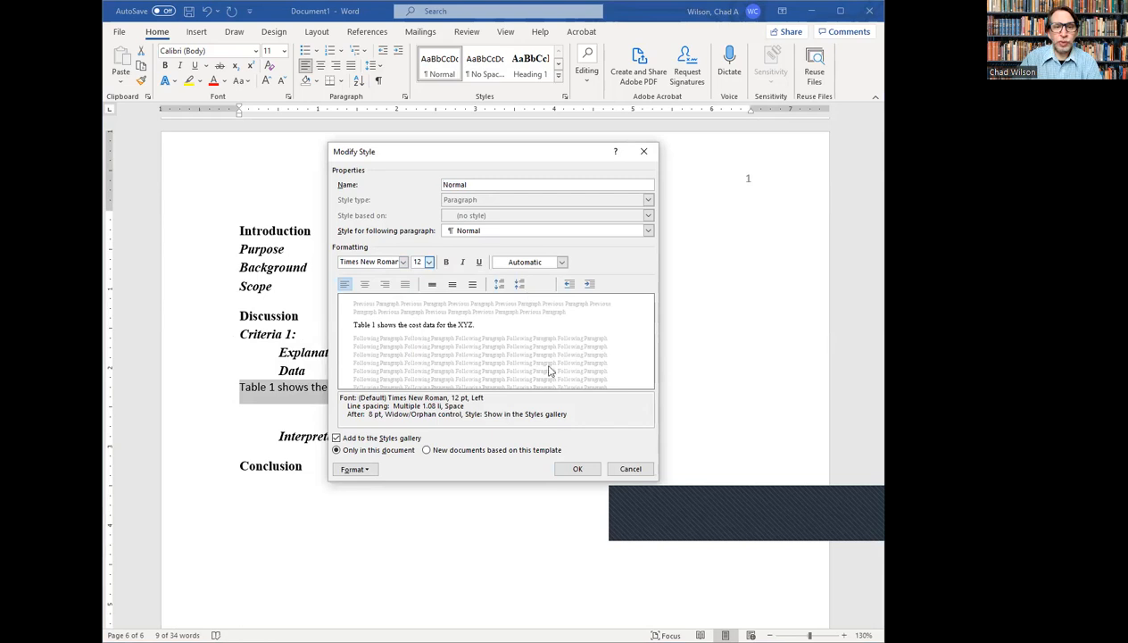
pyautogui.click(580, 468)
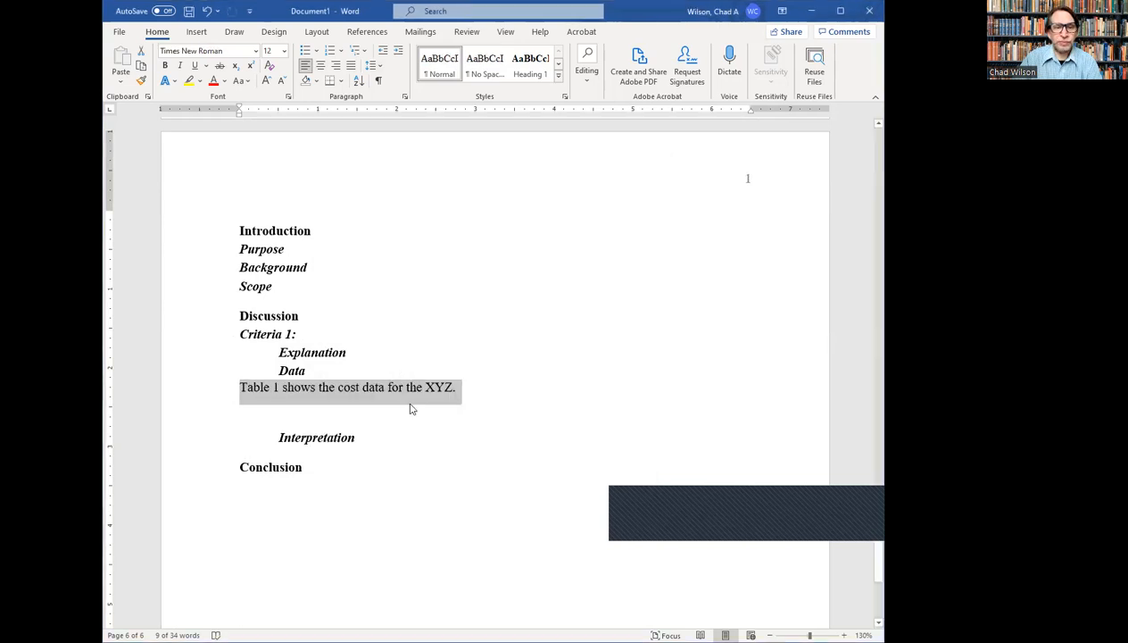
# Step: Insert a table of five columns and four rows in a new paragraph below the Table 1 sentence
pyautogui.click(467, 393)
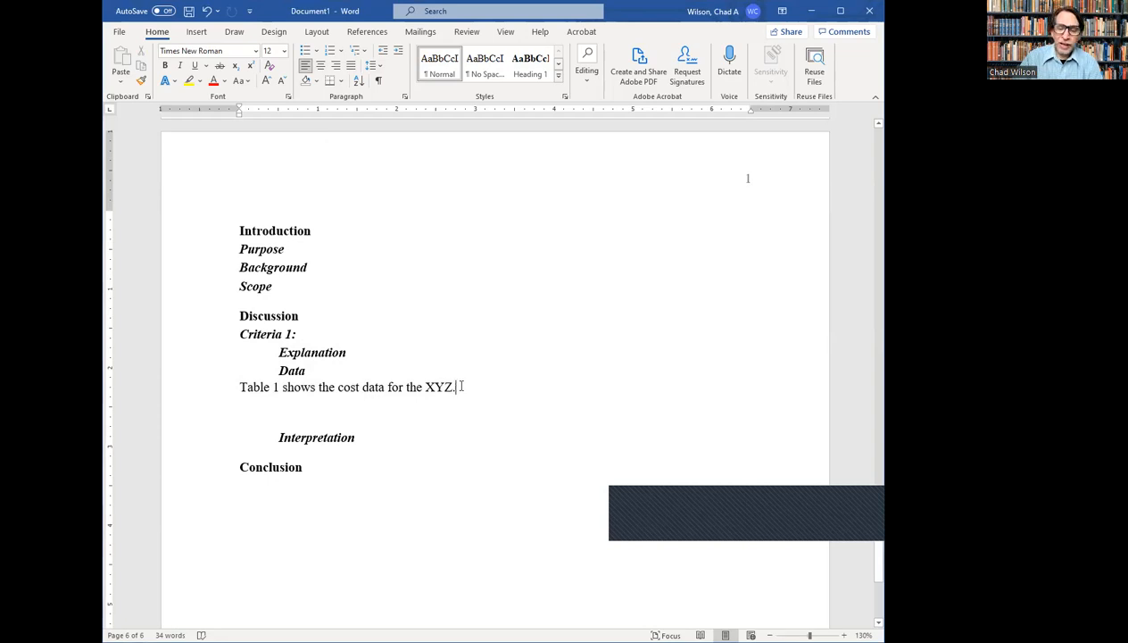
pyautogui.press('Return')
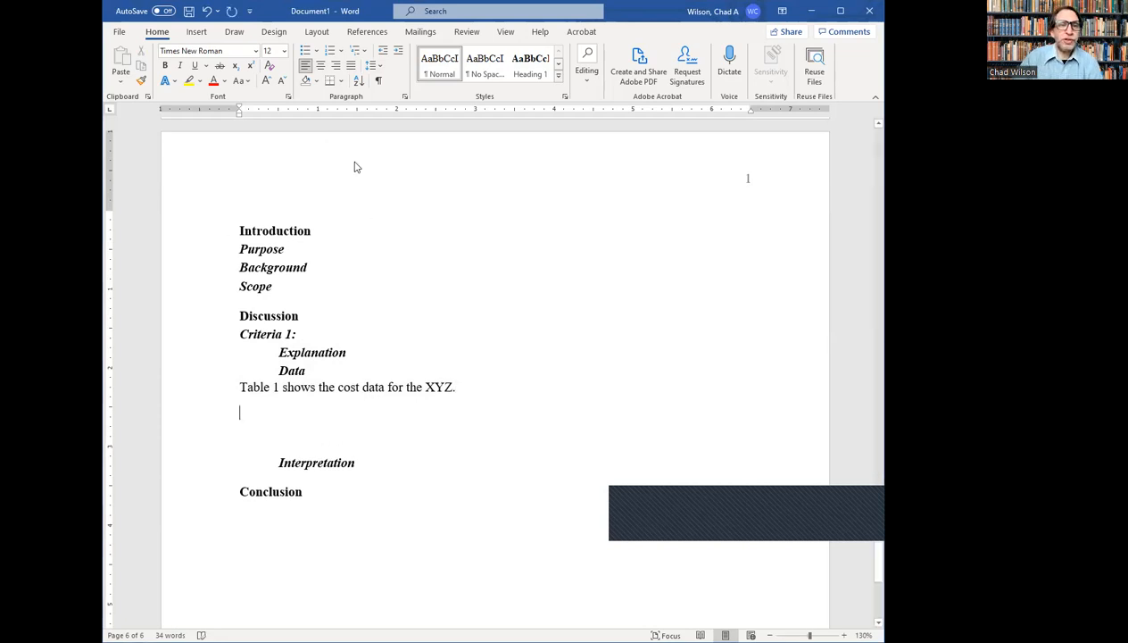
pyautogui.click(197, 32)
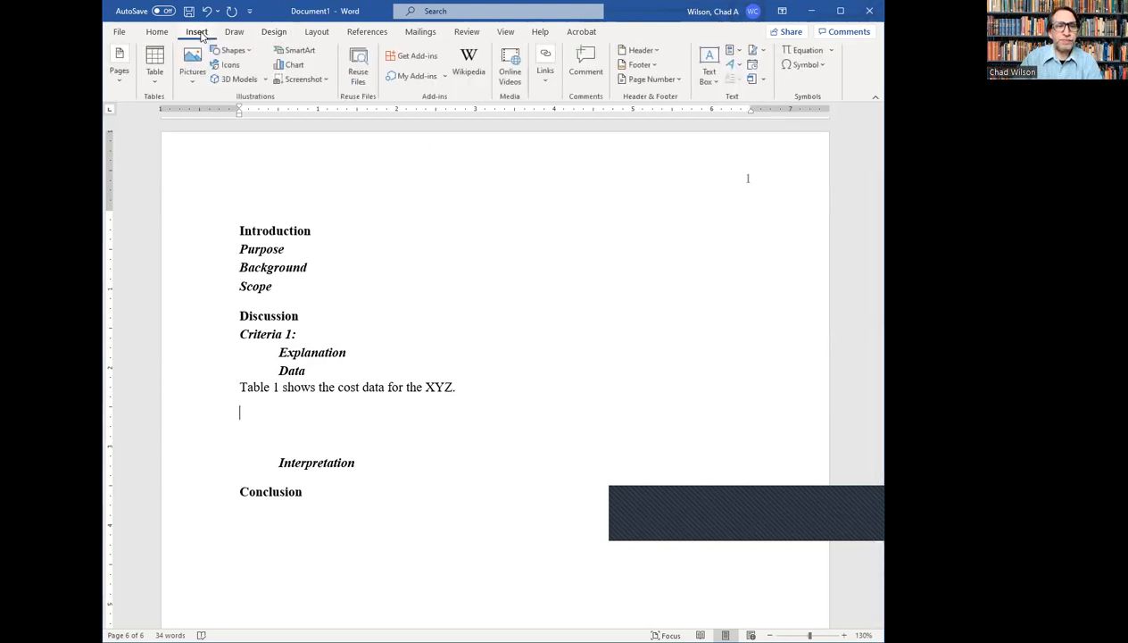
pyautogui.click(154, 67)
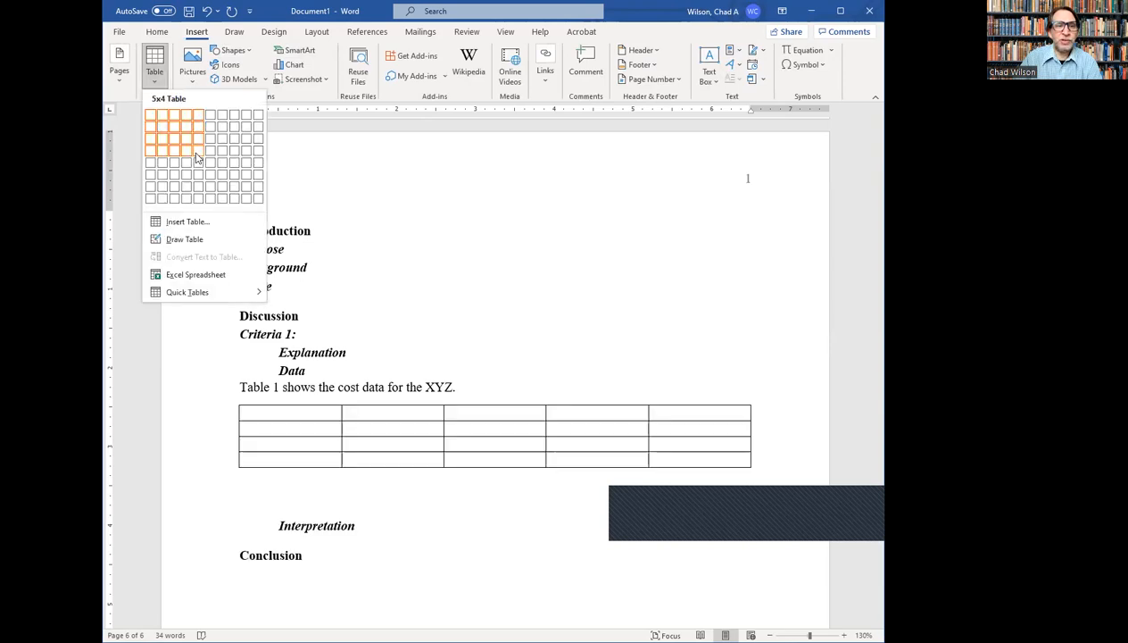
pyautogui.click(197, 158)
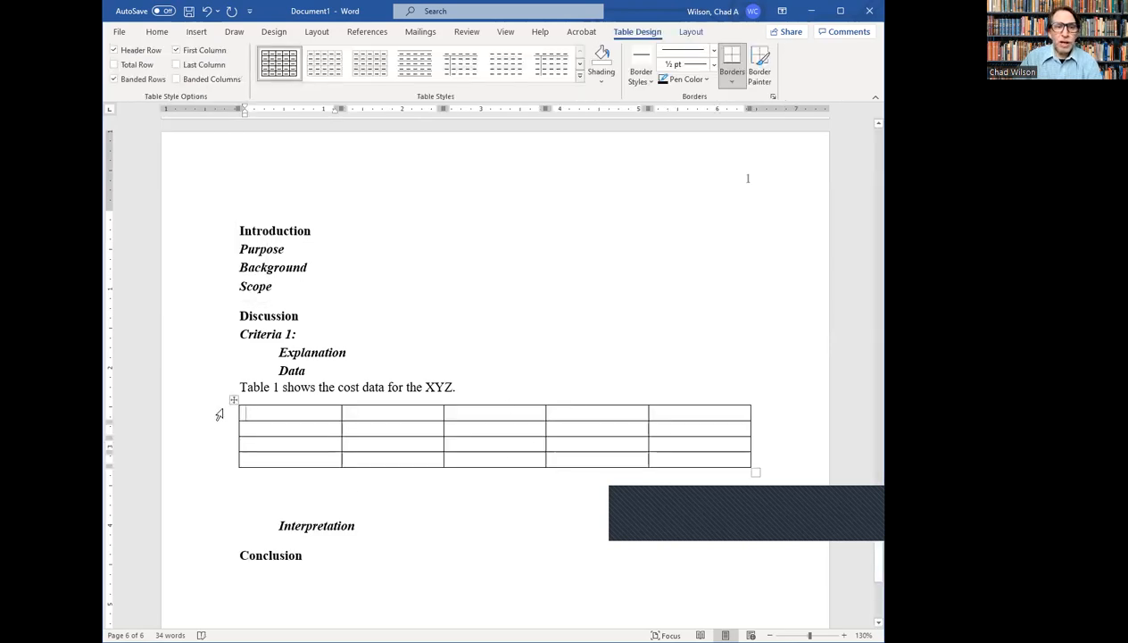
# Step: Add a caption above the table reading "Table 1. Cost for the XYZ. All costs are taken from [1], [2], and [5]."
pyautogui.click(232, 401)
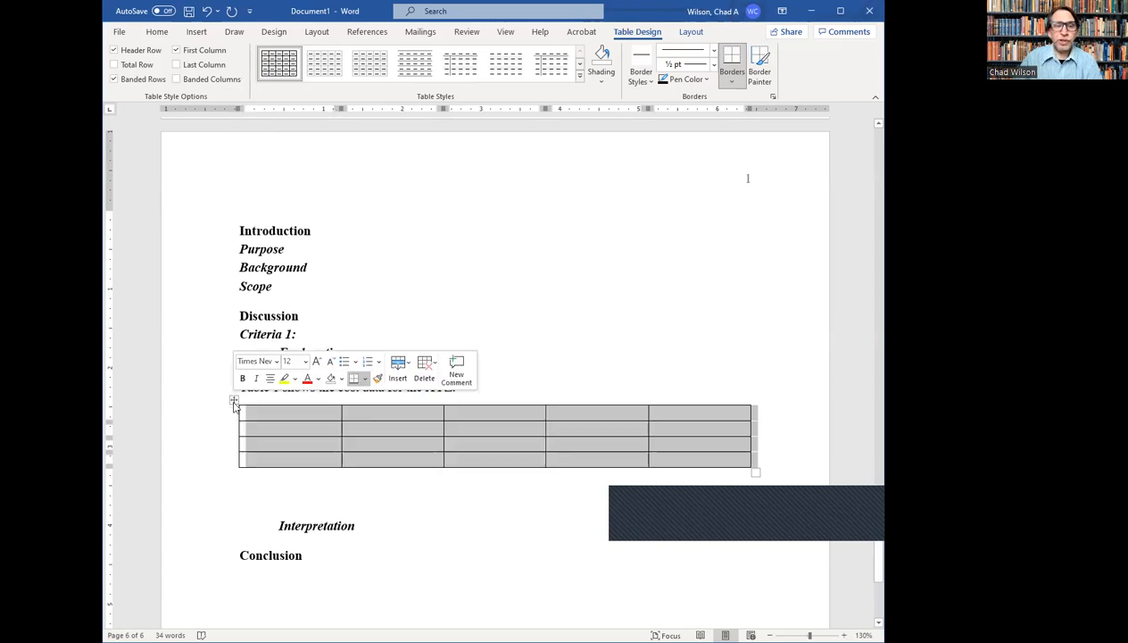
pyautogui.rightClick(232, 400)
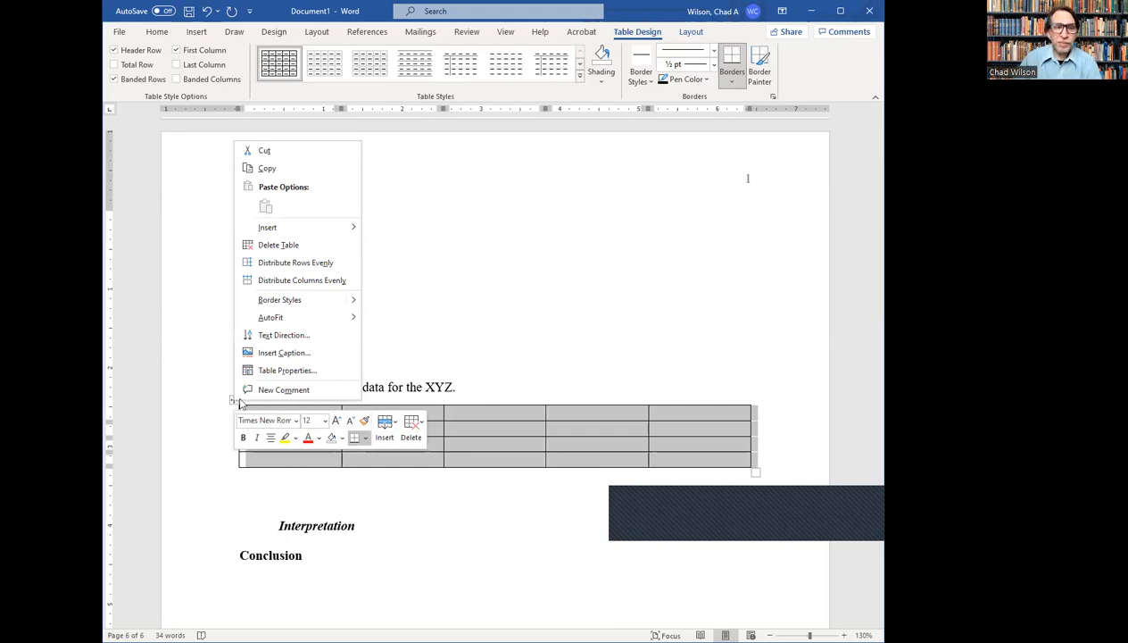
pyautogui.click(288, 355)
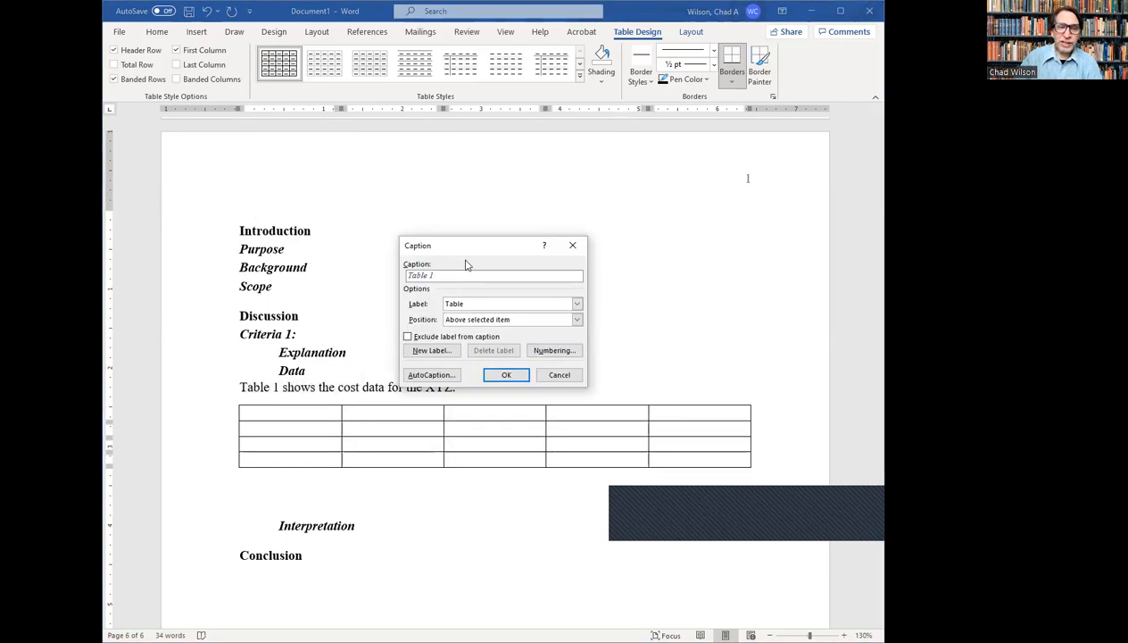
pyautogui.write('. ')
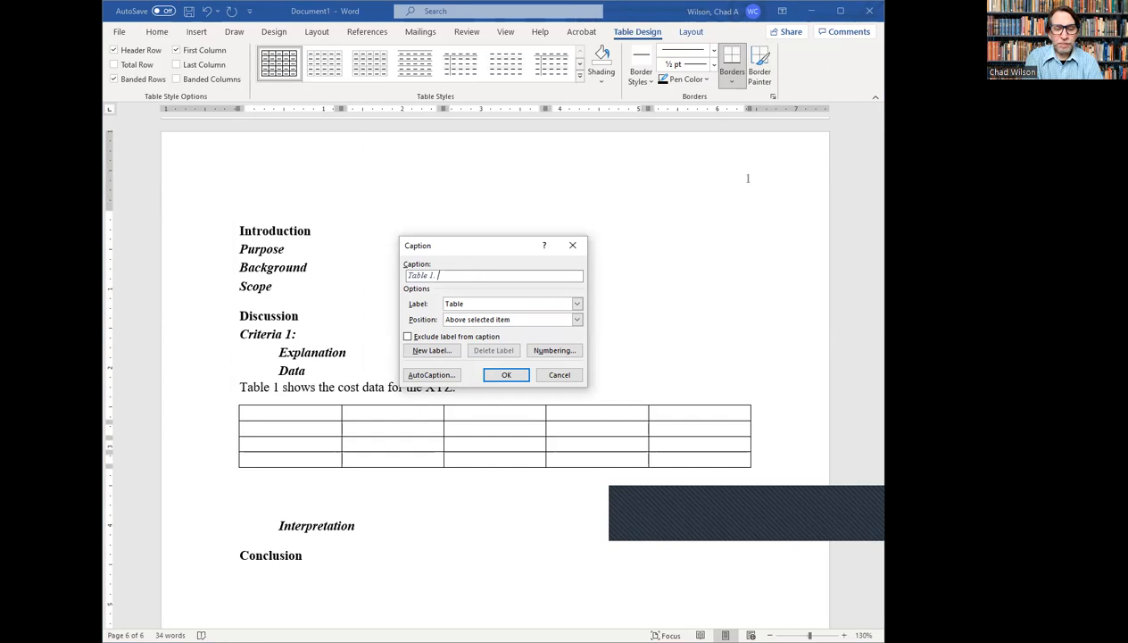
pyautogui.write('Cost fo')
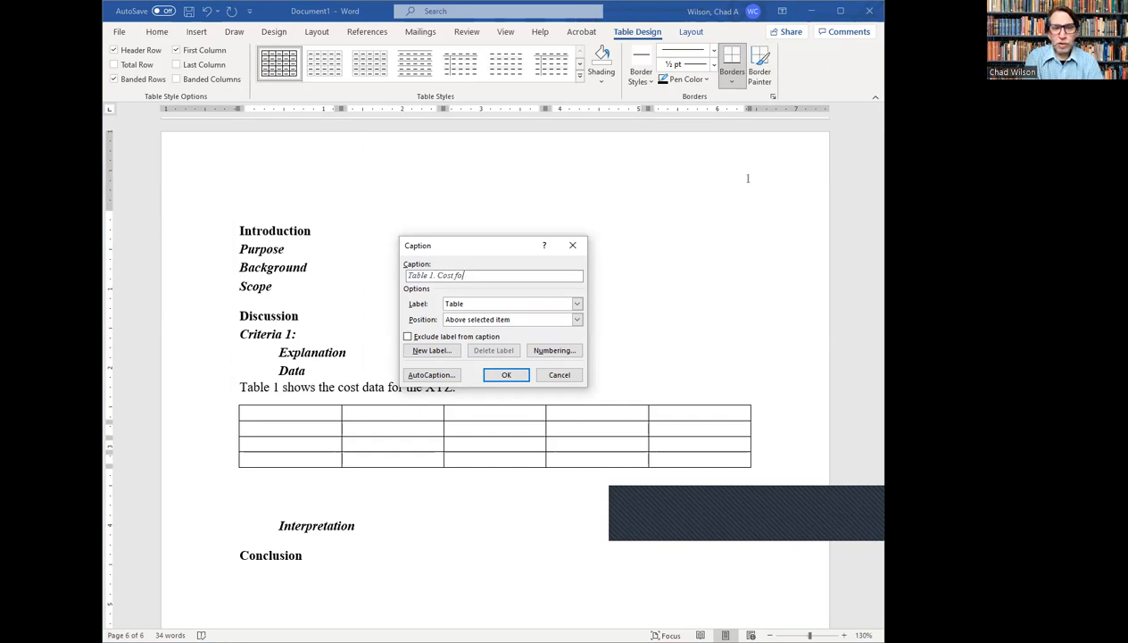
pyautogui.write('r the XYZ. A')
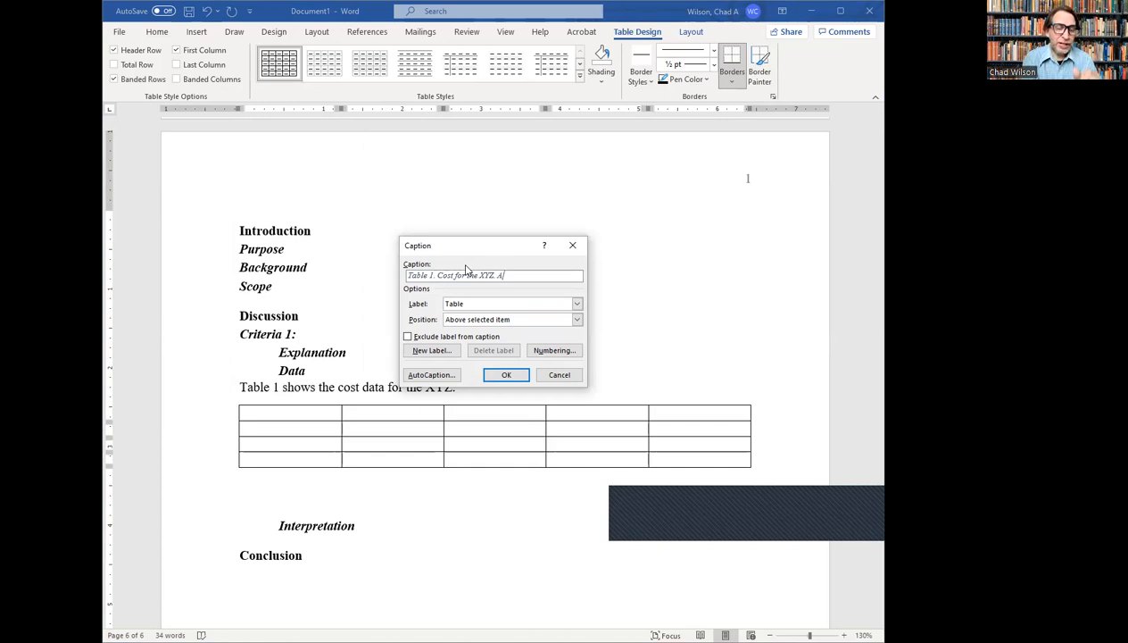
pyautogui.write('ll costs are taken from ')
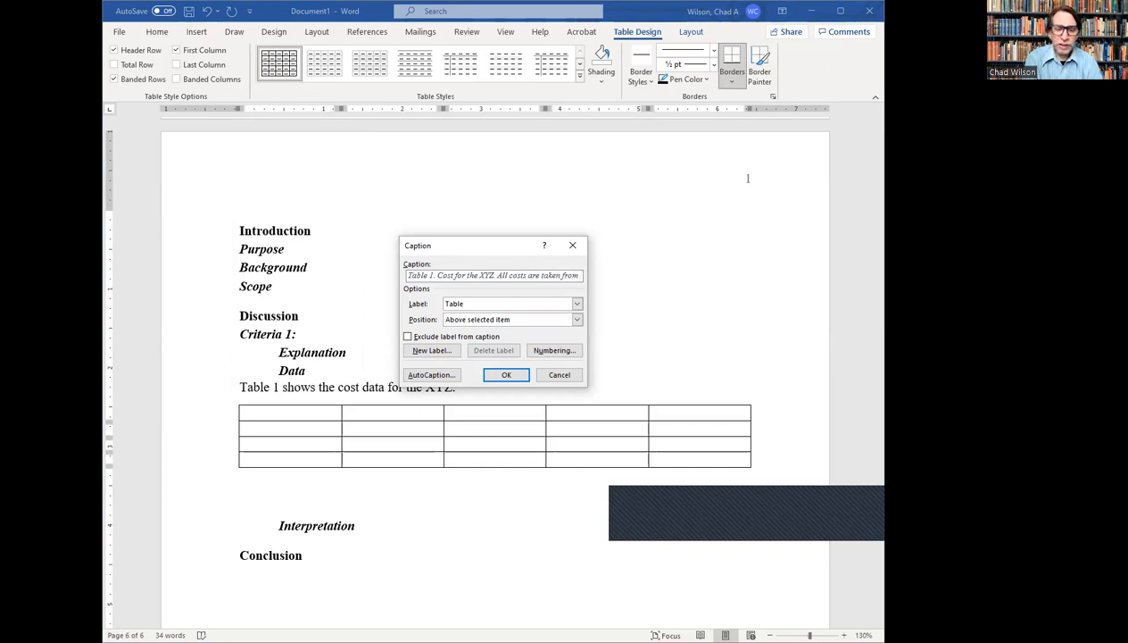
pyautogui.write('[1]')
pyautogui.press('BackSpace')
pyautogui.press('BackSpace')
pyautogui.press('BackSpace')
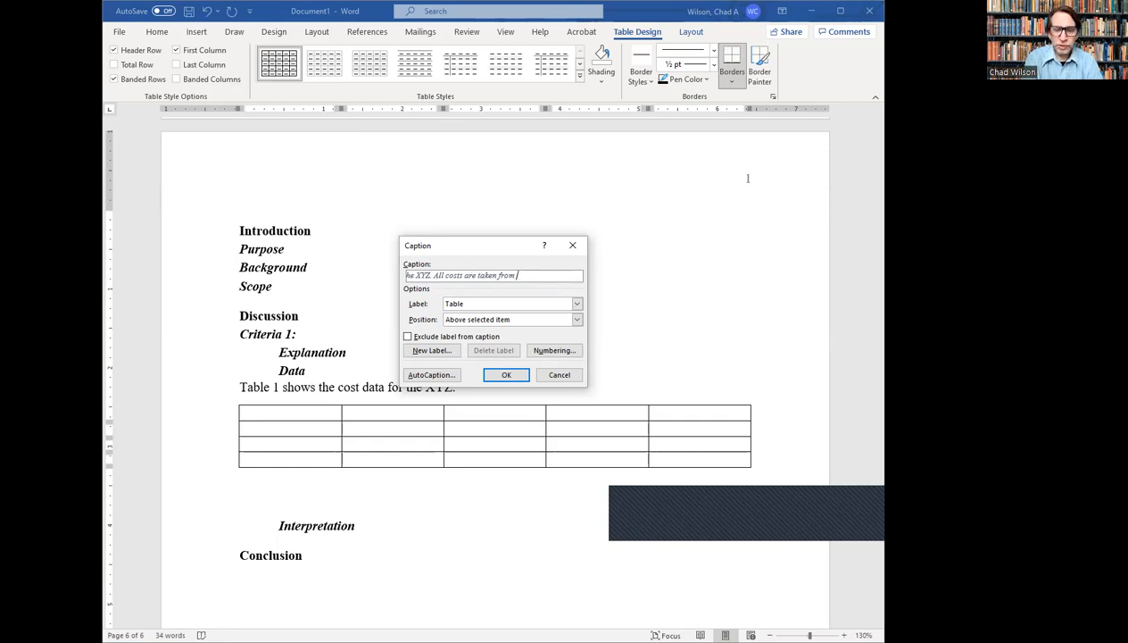
pyautogui.write('[1]')
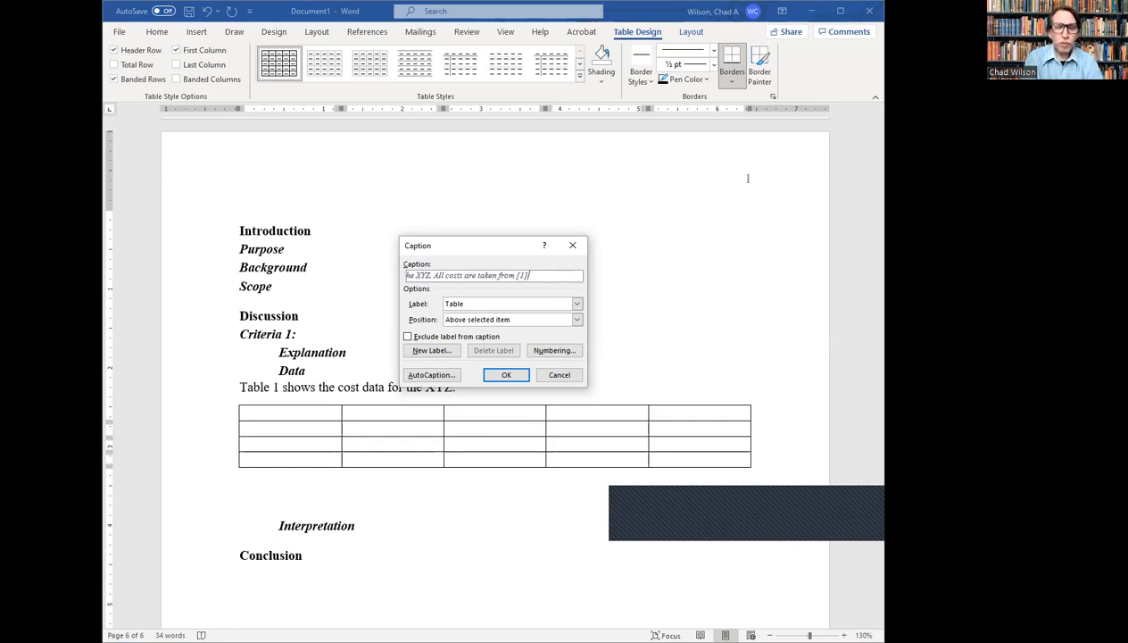
pyautogui.write(', [2]')
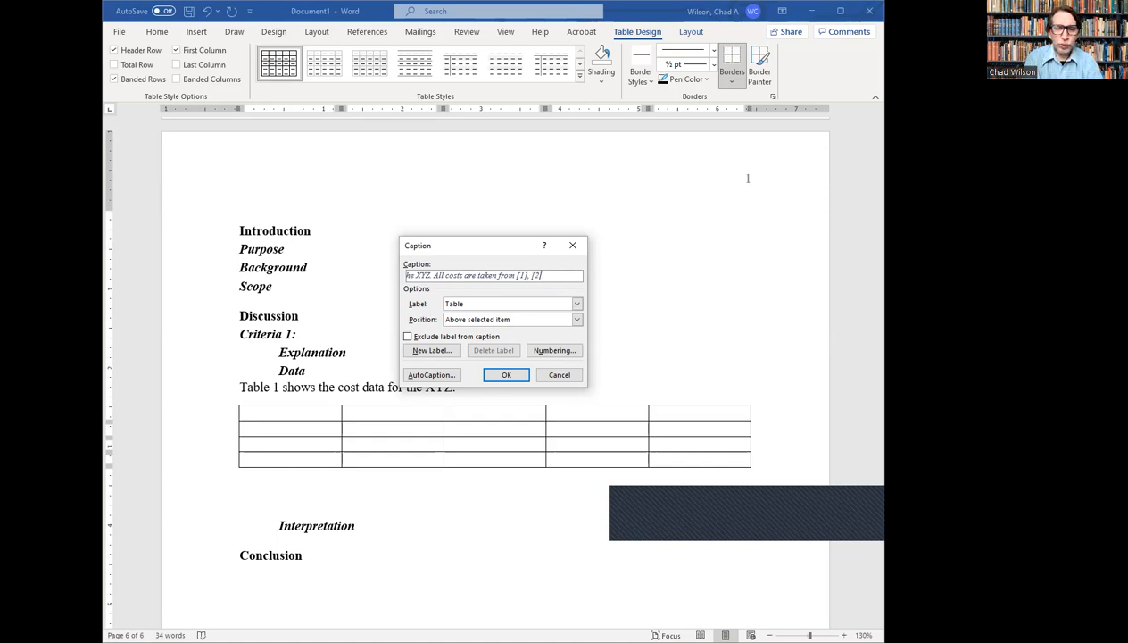
pyautogui.write(', and [3].')
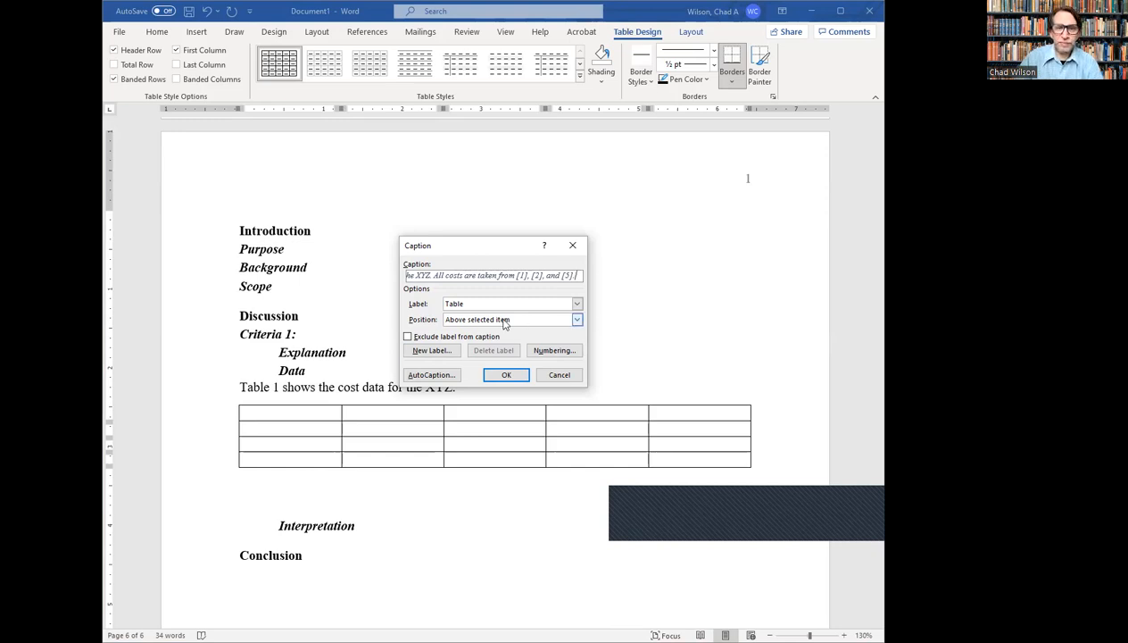
pyautogui.click(517, 375)
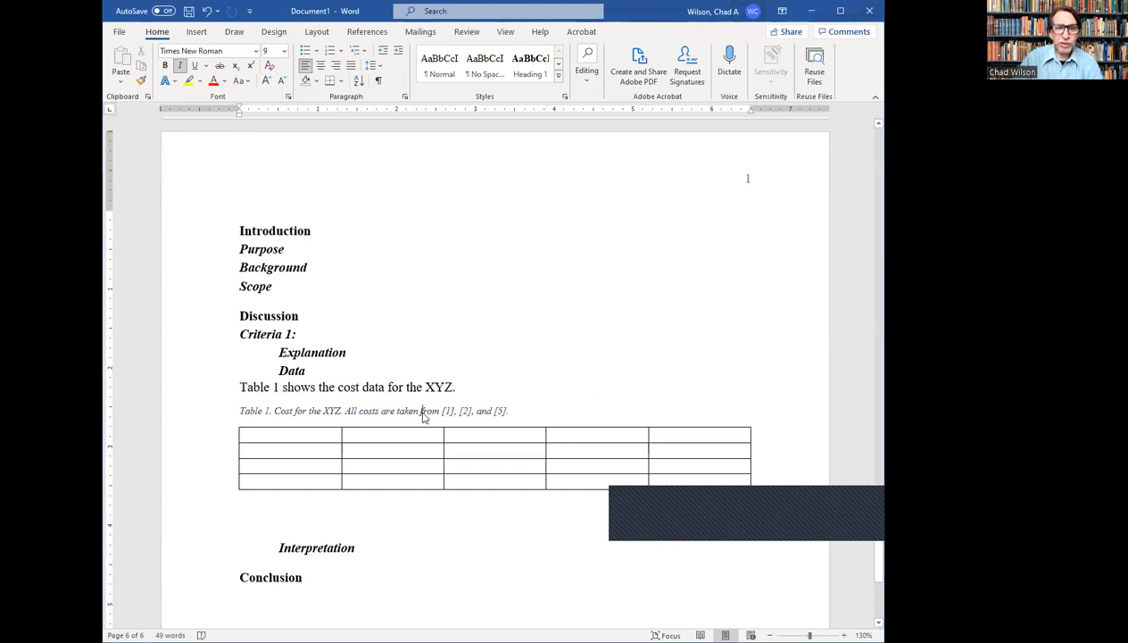
# Step: Modify the Caption style to use black text at 12 pt, keeping the Times New Roman font
pyautogui.tripleClick(424, 415)
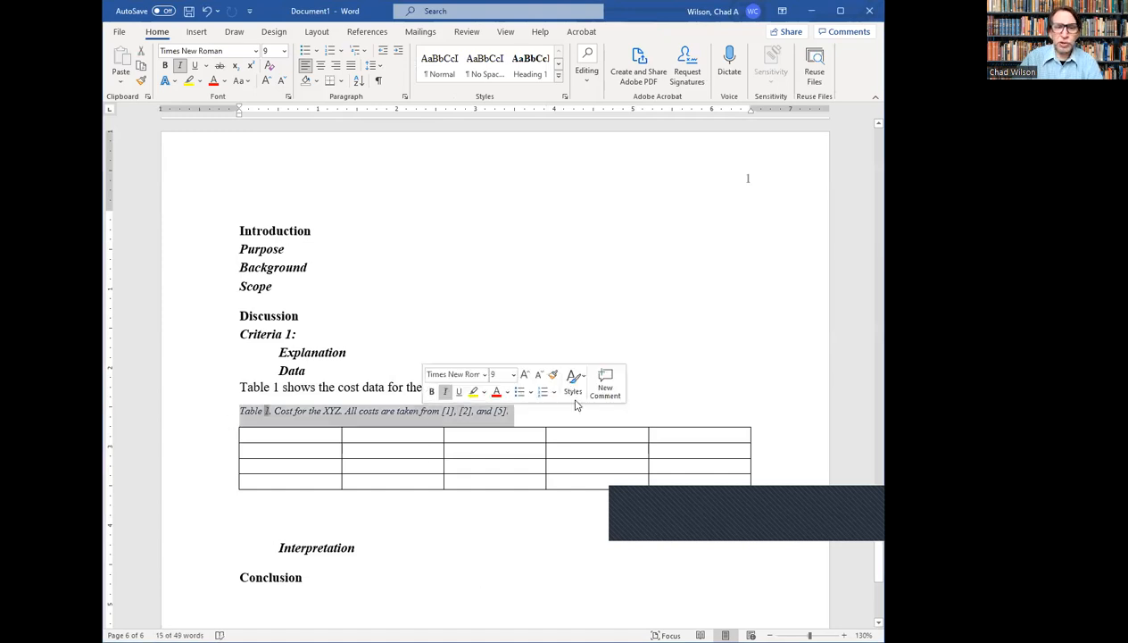
pyautogui.click(557, 78)
pyautogui.rightClick(487, 208)
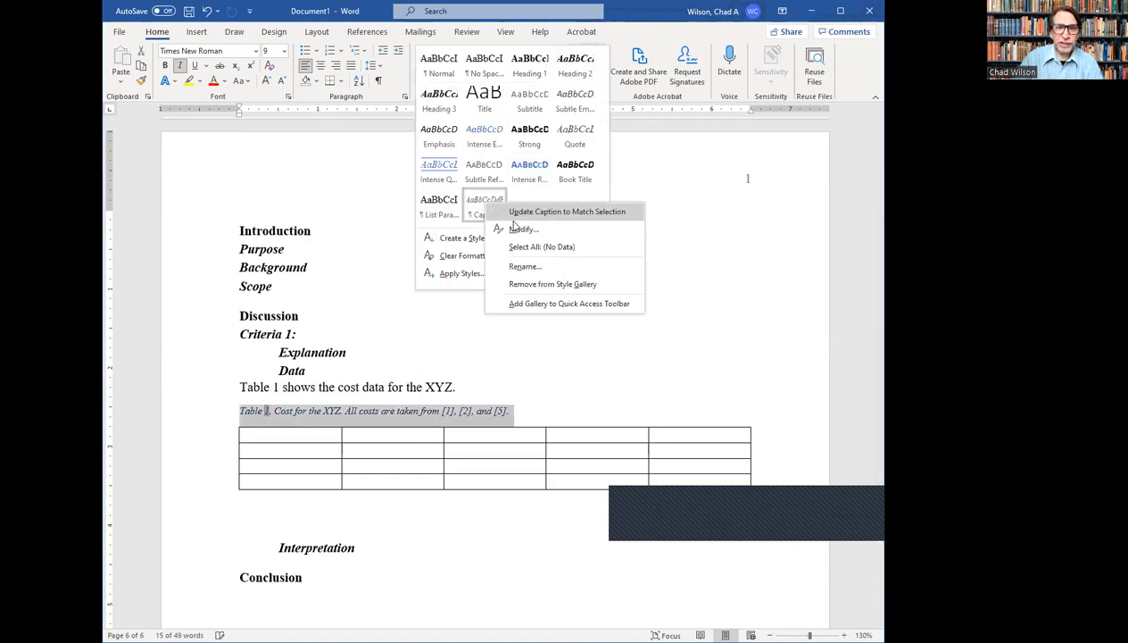
pyautogui.click(518, 229)
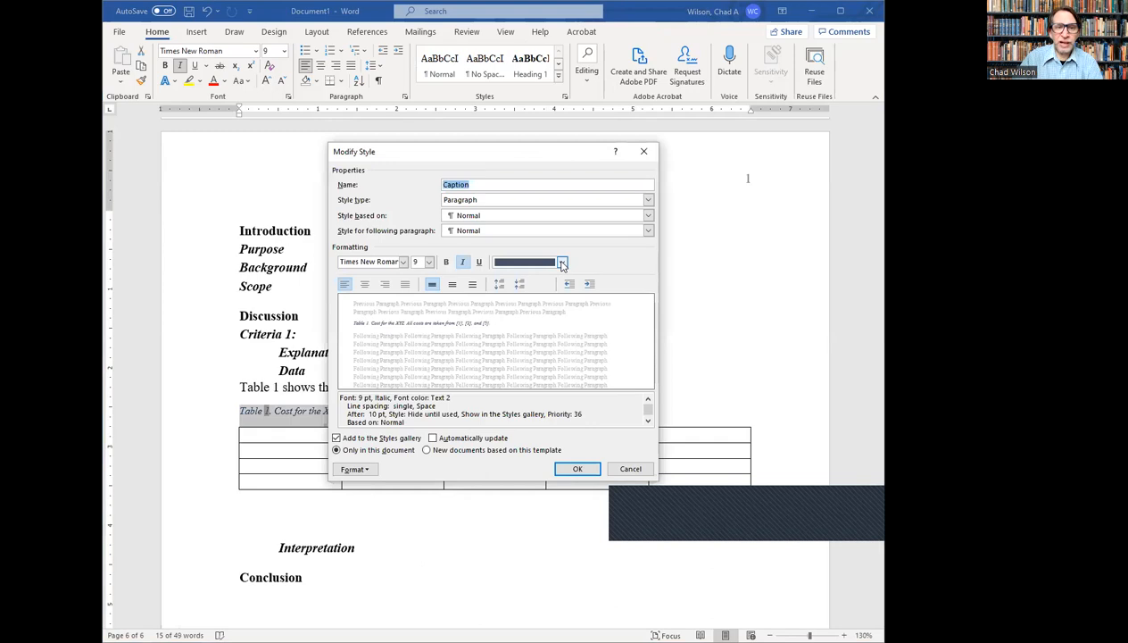
pyautogui.click(562, 262)
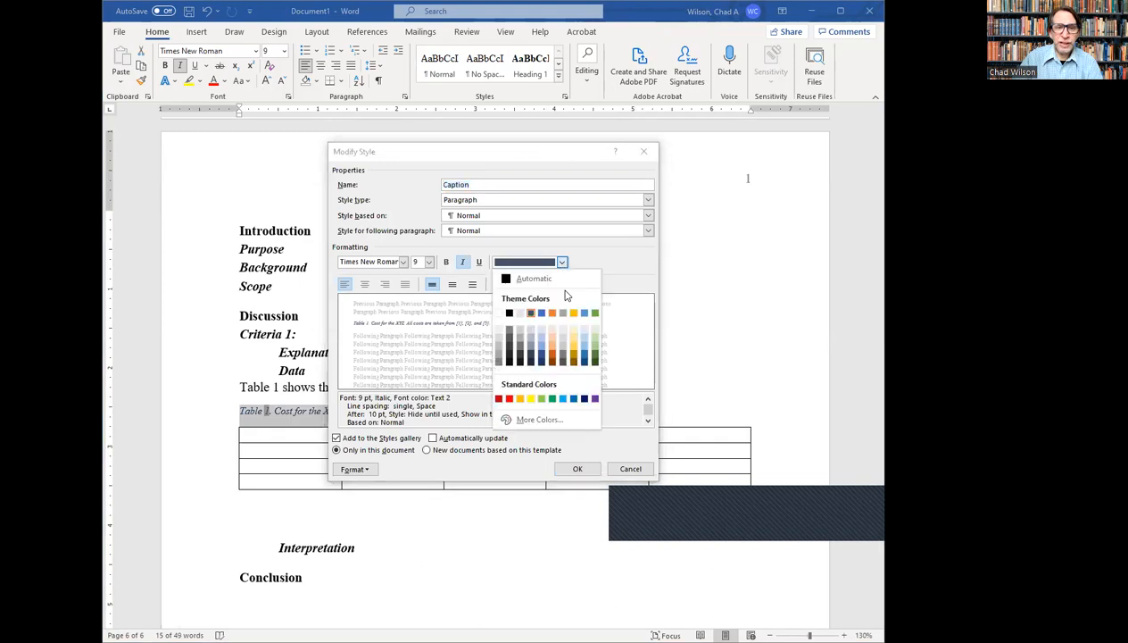
pyautogui.click(510, 313)
pyautogui.click(428, 261)
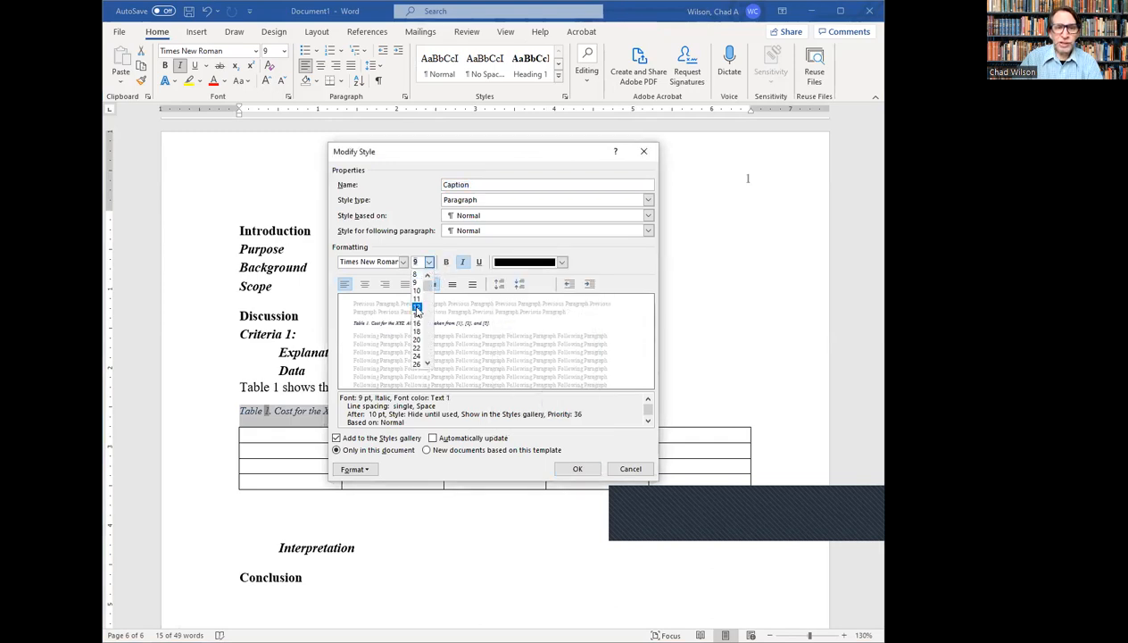
pyautogui.click(416, 307)
pyautogui.click(403, 262)
pyautogui.click(403, 262)
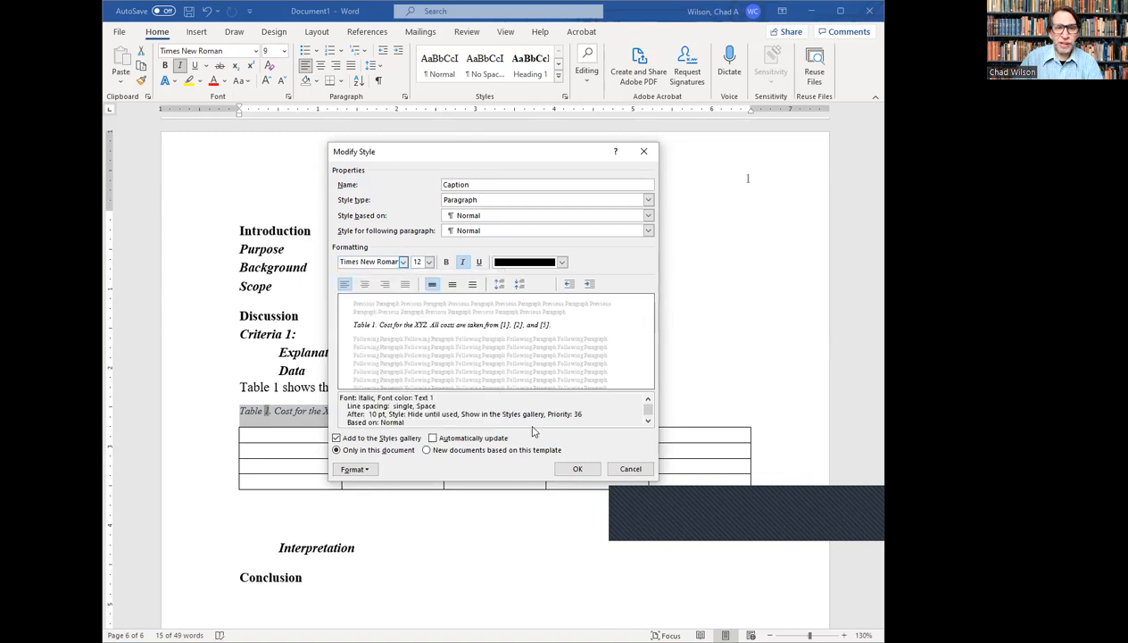
pyautogui.click(577, 469)
pyautogui.click(549, 388)
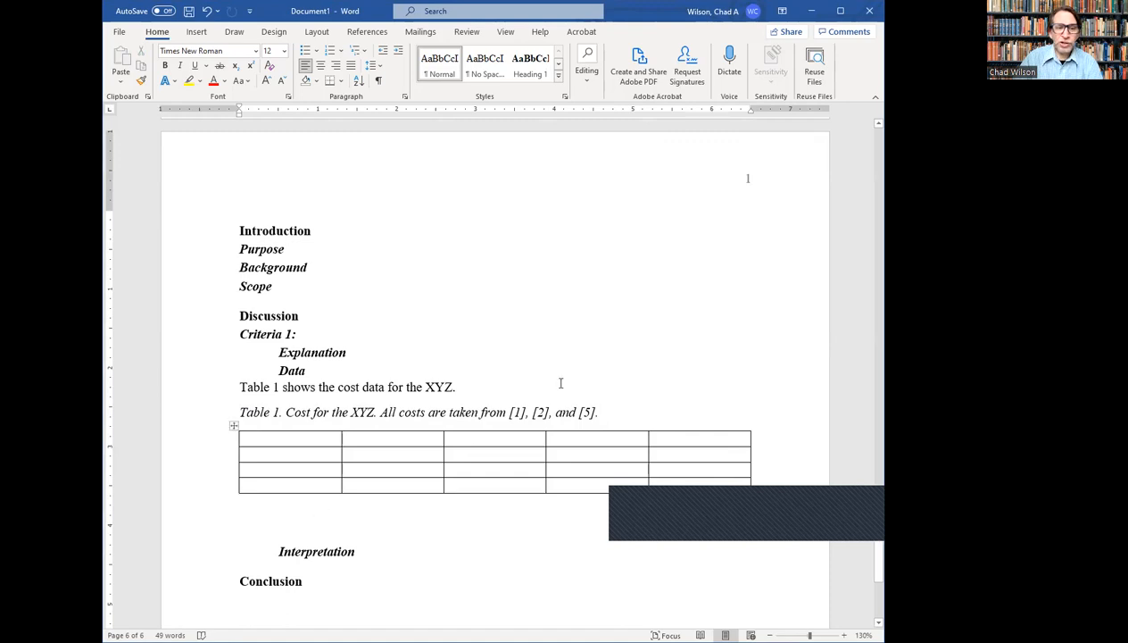
# Step: Enter the sentence "Figure 1 shows a penguin." below the table, followed by a new paragraph
pyautogui.press('Return')
pyautogui.write('Figure 1 show')
pyautogui.write('a penguin.')
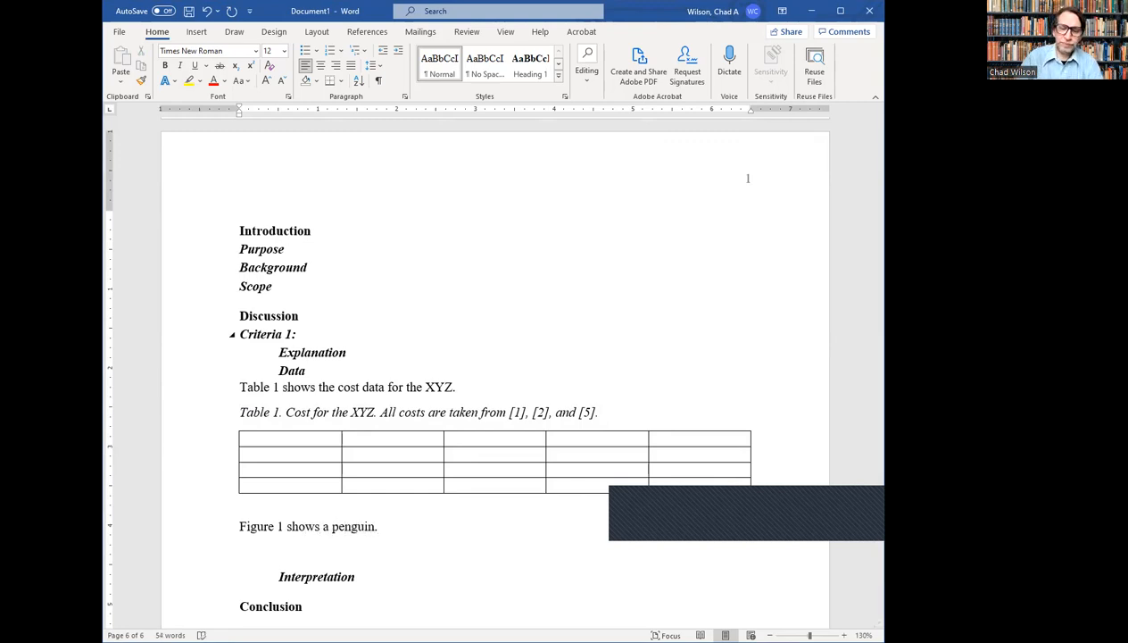
pyautogui.press('Return')
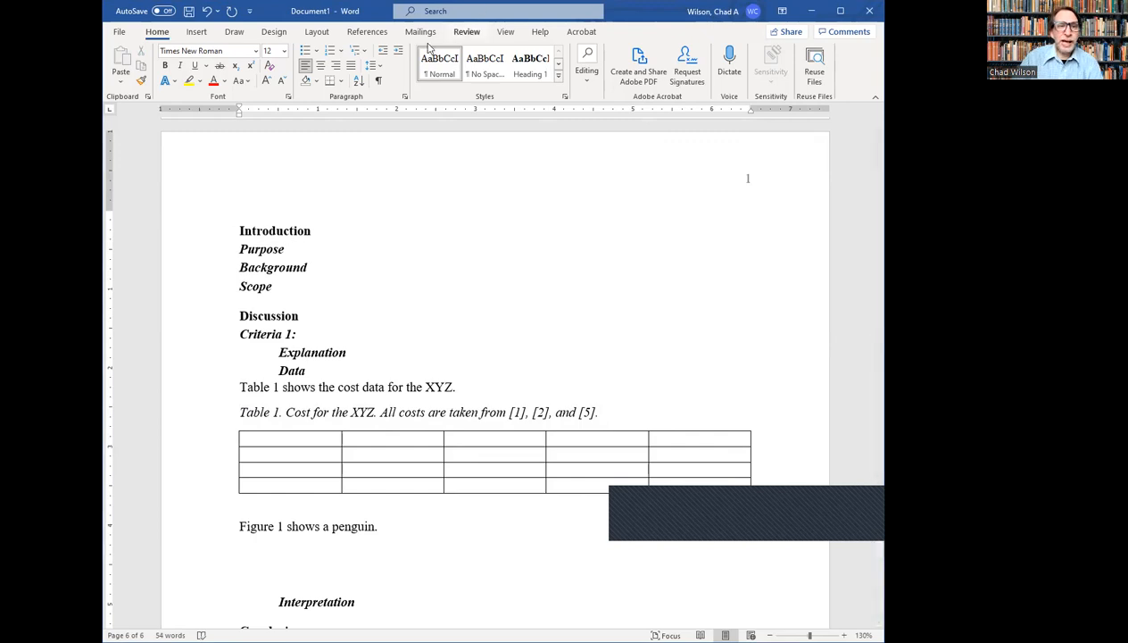
# Step: Insert the stock image of a lone standing penguin below the sentence, mirrored horizontally and resized to about 2.25 by 3.39 inches
pyautogui.click(196, 31)
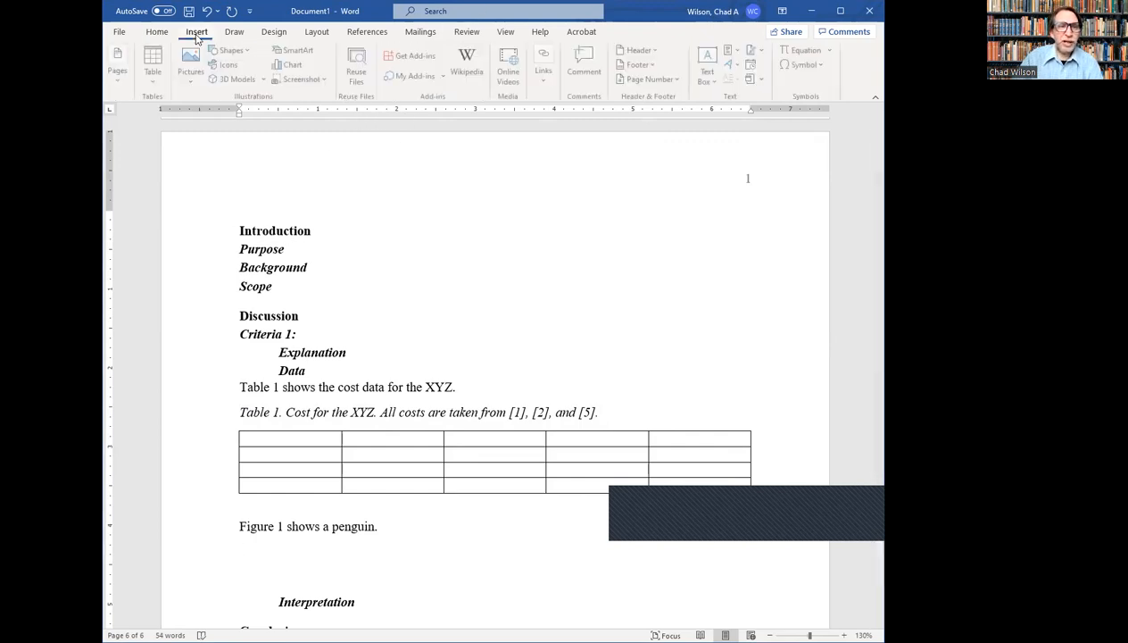
pyautogui.click(190, 82)
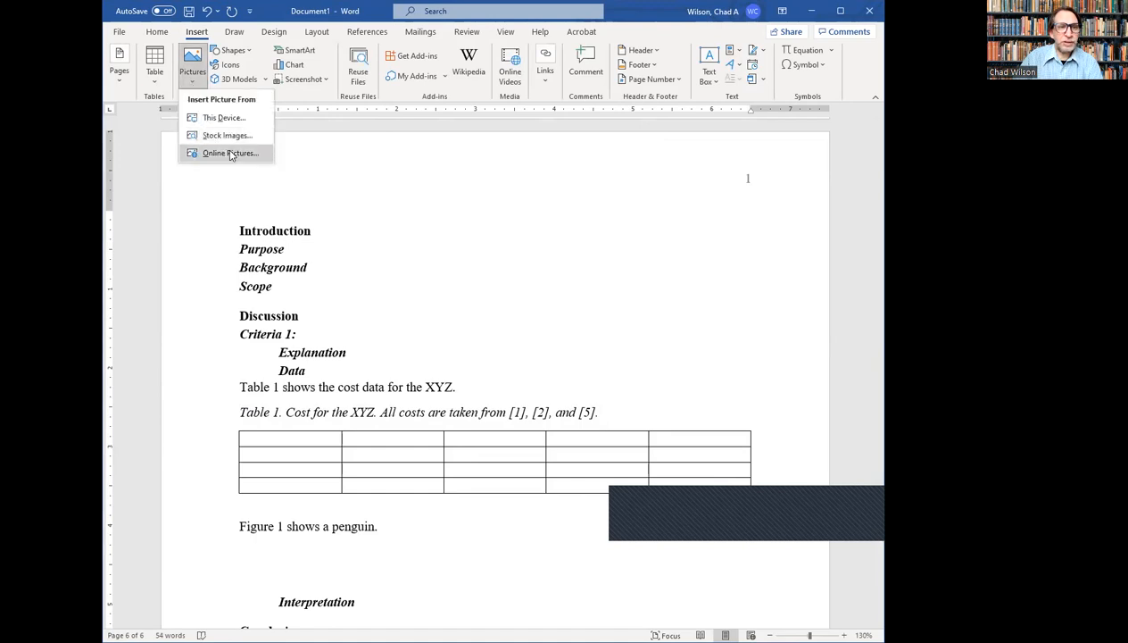
pyautogui.click(228, 136)
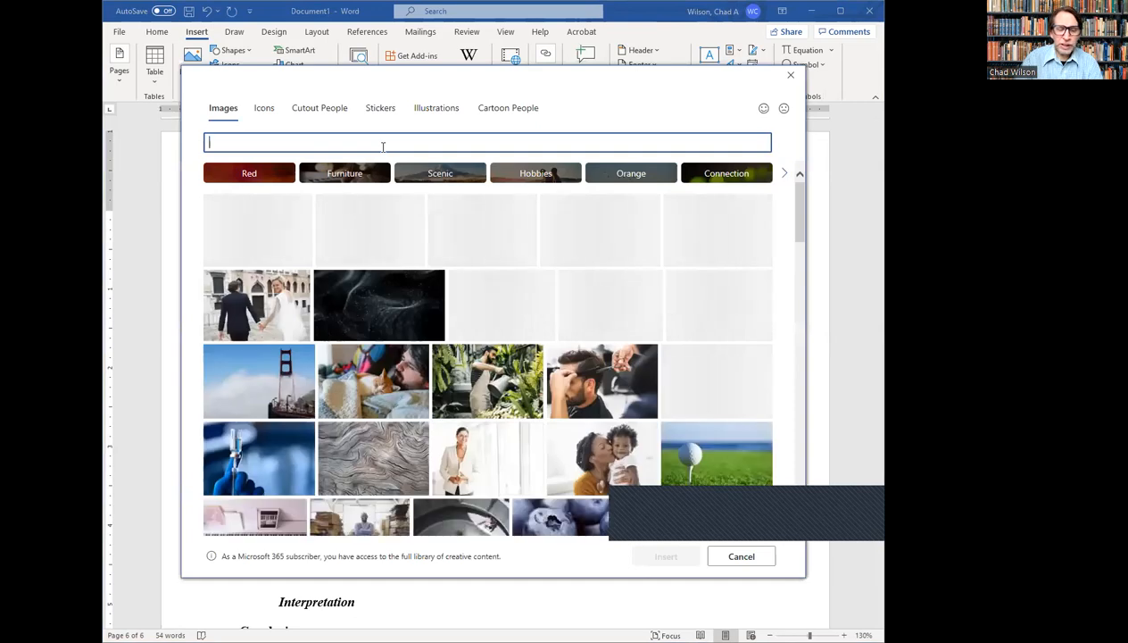
pyautogui.write('penguin')
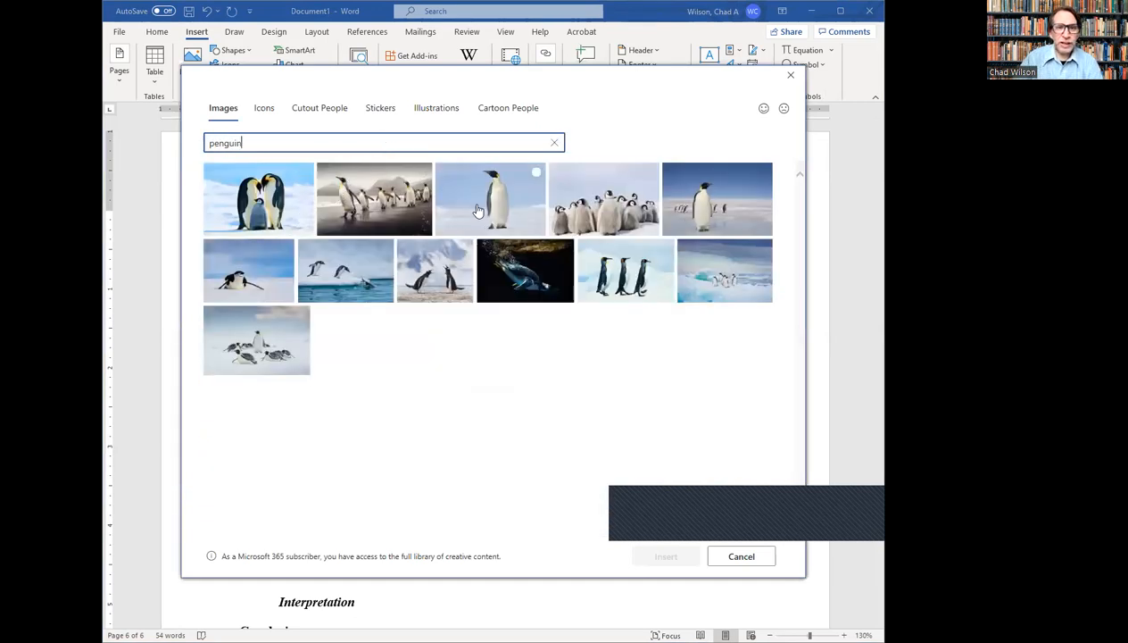
pyautogui.click(471, 207)
pyautogui.click(674, 556)
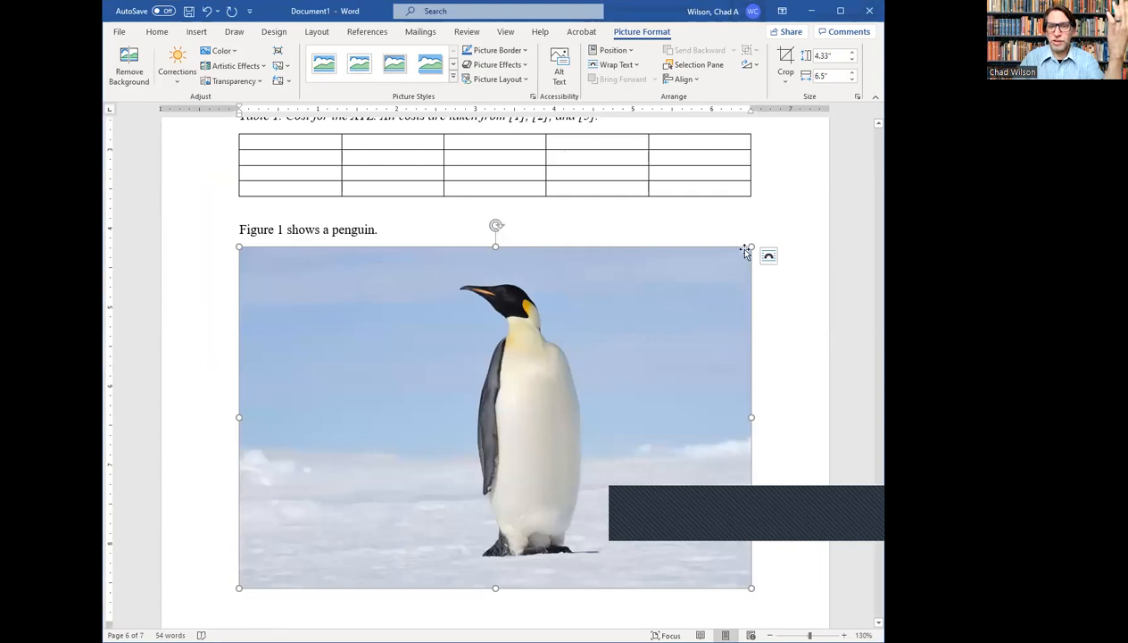
pyautogui.moveTo(750, 249); pyautogui.dragTo(207, 366)
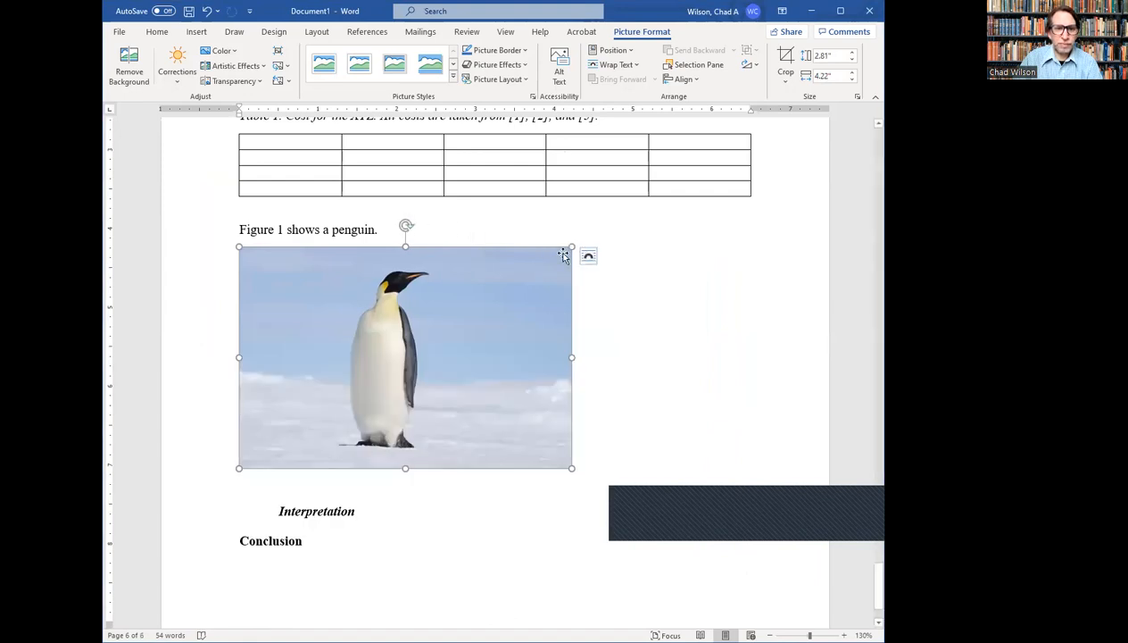
pyautogui.moveTo(573, 247); pyautogui.dragTo(450, 308)
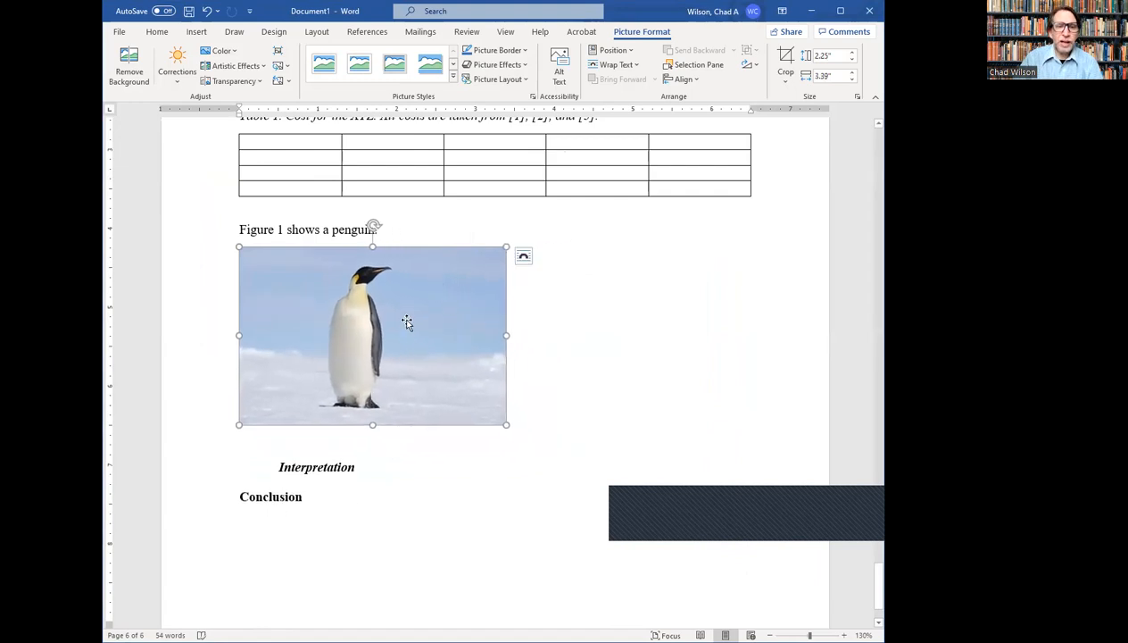
# Step: Add a caption below the penguin picture reading "Figure 1. A penguin. Emperor penguins mate for life."
pyautogui.rightClick(436, 323)
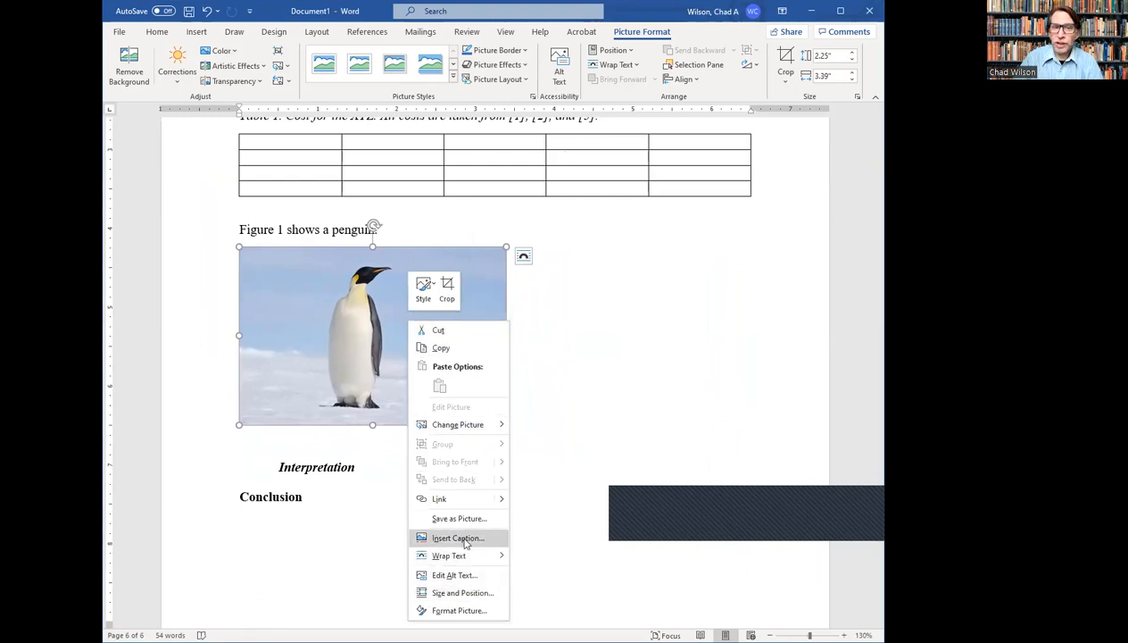
pyautogui.click(421, 539)
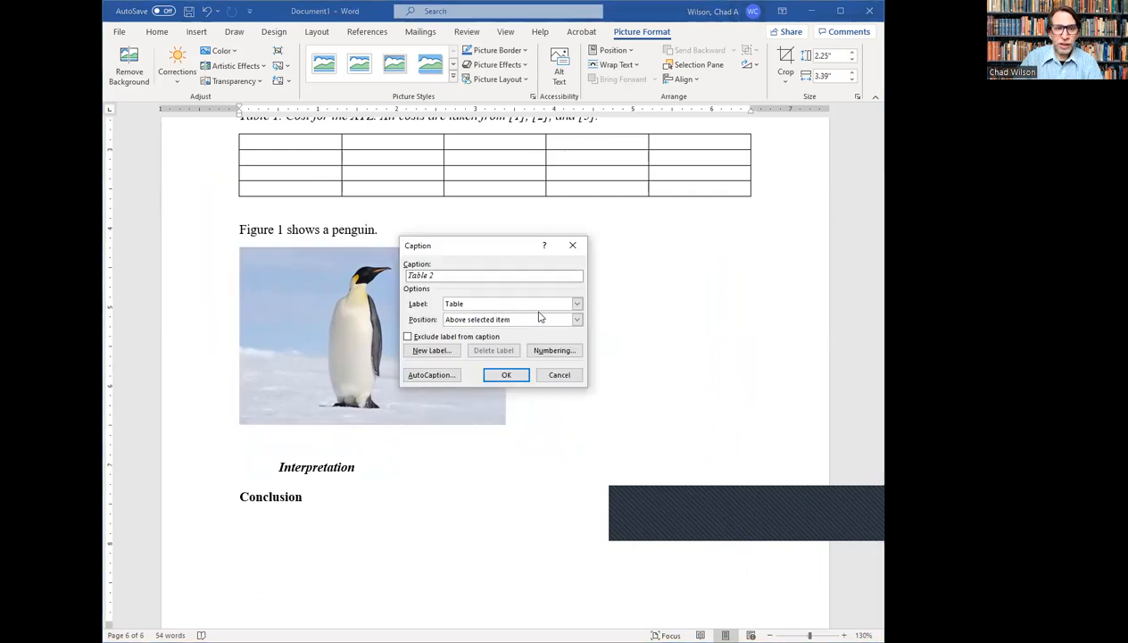
pyautogui.click(483, 305)
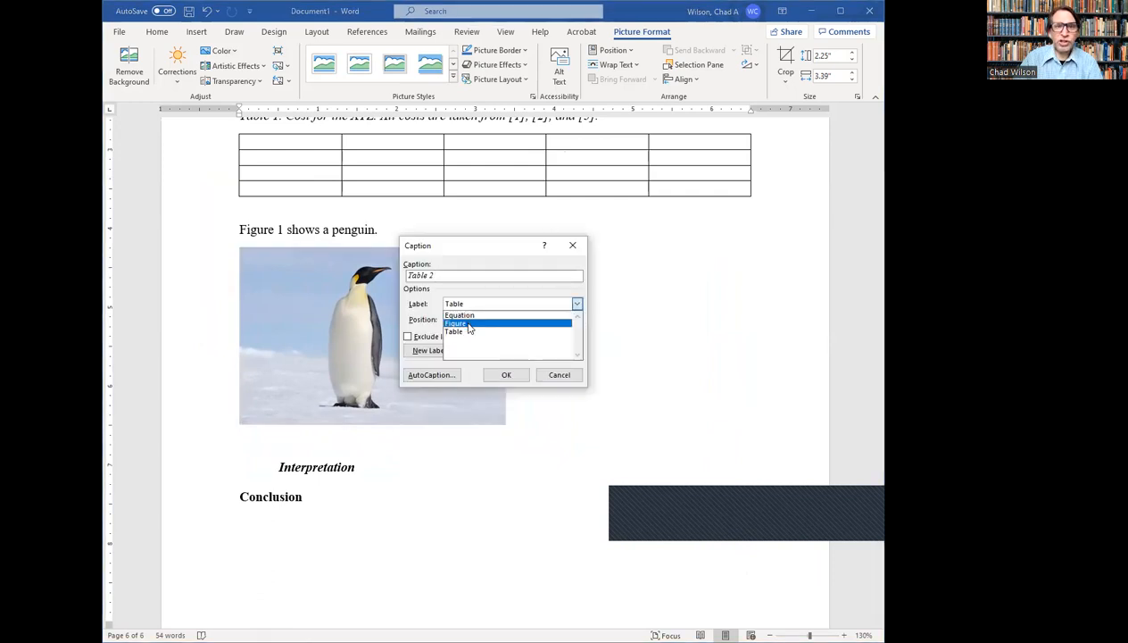
pyautogui.click(467, 325)
pyautogui.click(450, 279)
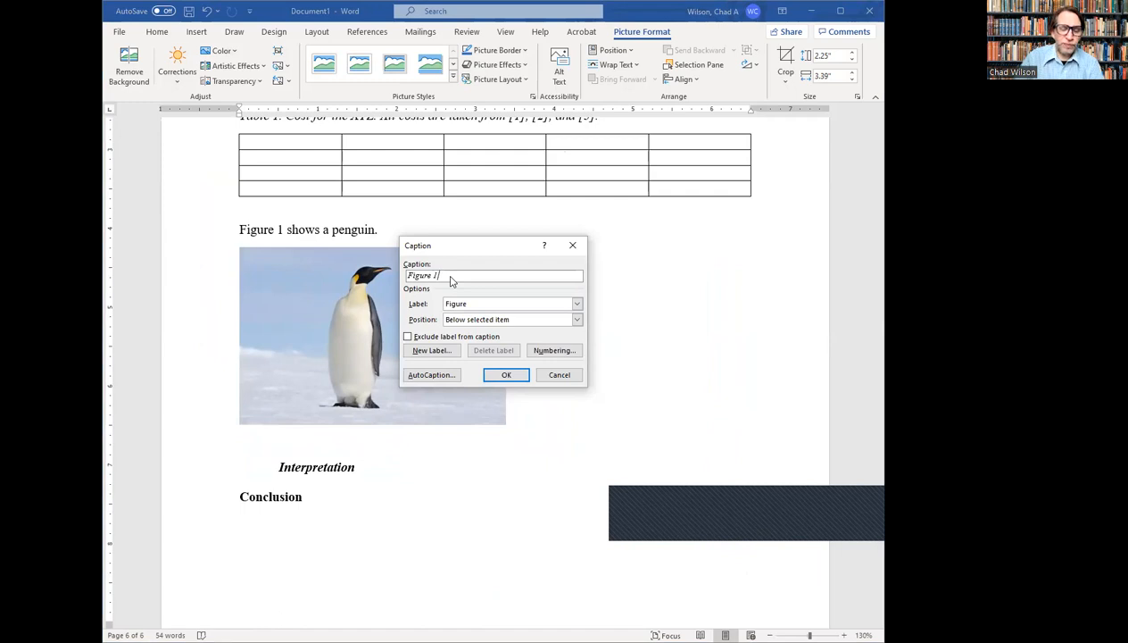
pyautogui.write('. A ')
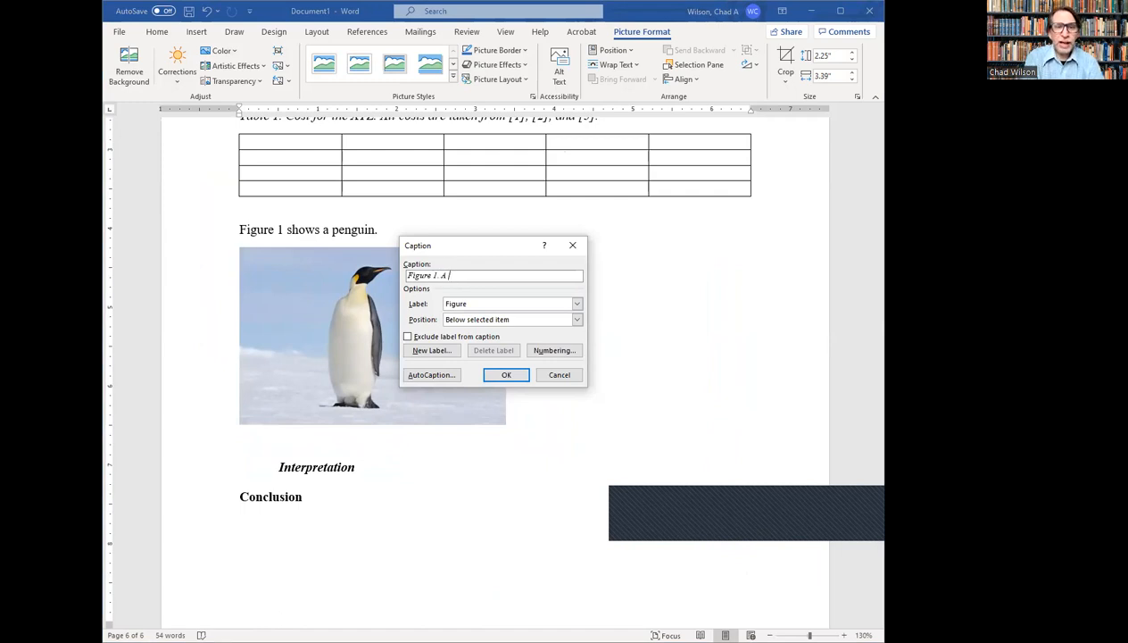
pyautogui.write('penguin. Emperor pen')
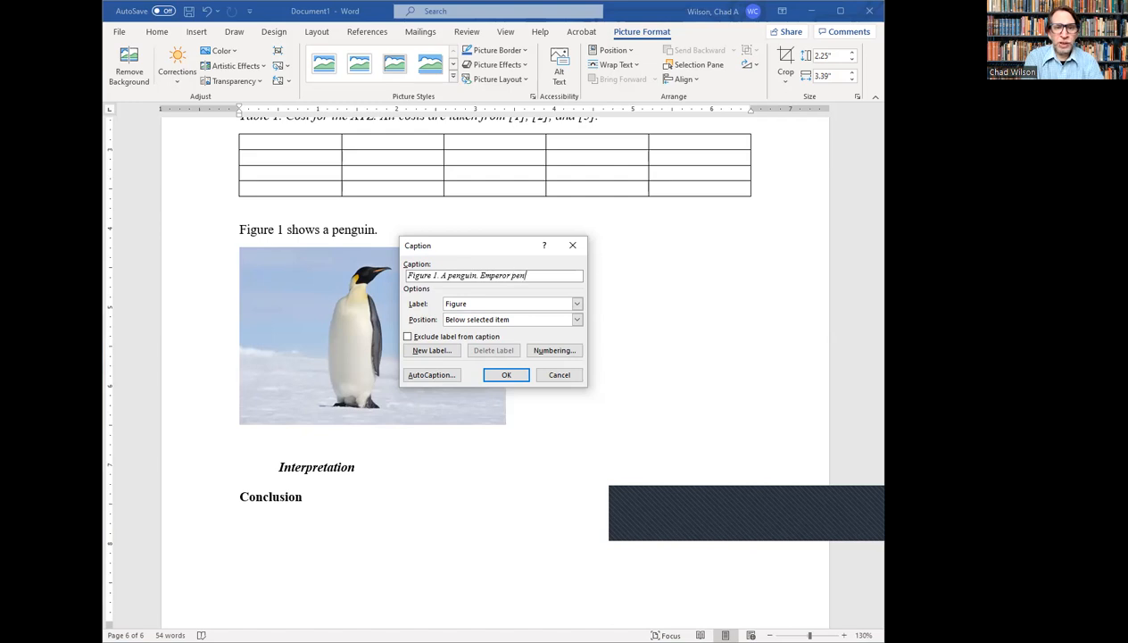
pyautogui.write('guins mate for life.')
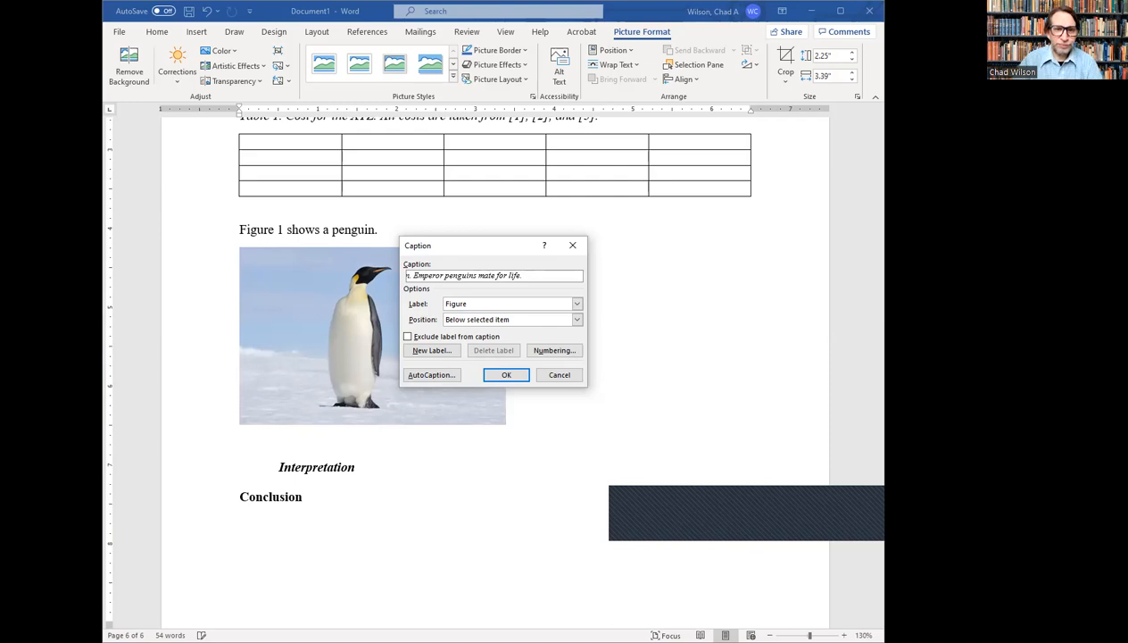
pyautogui.click(517, 379)
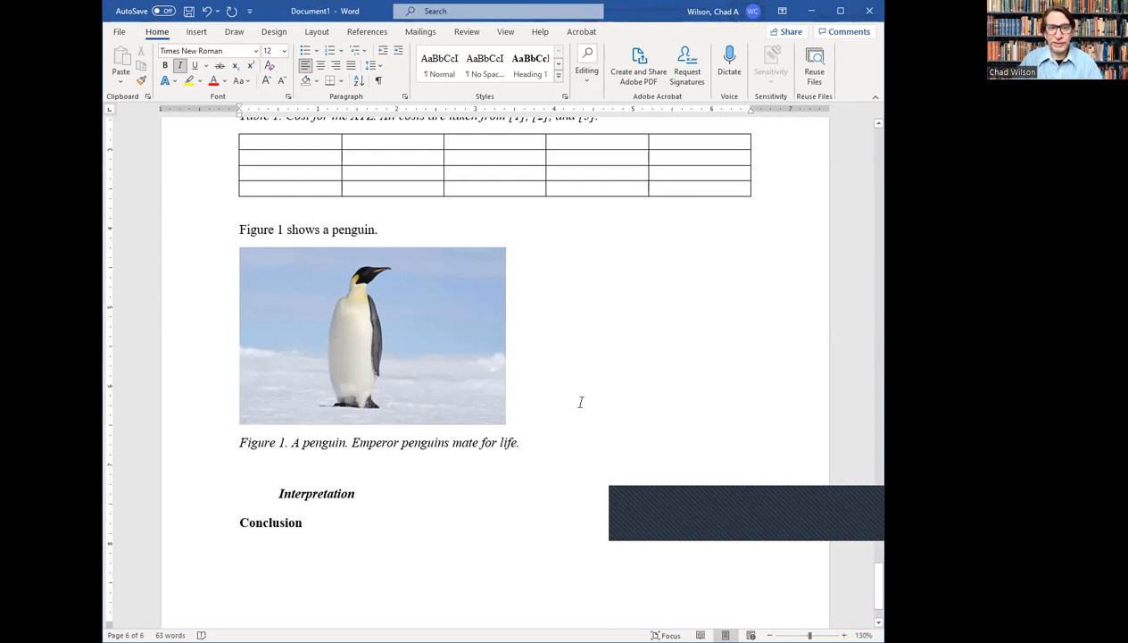
# Step: Insert the Automatic Table 2 table of contents on a new line below the "Table of contents" text on page ii
pyautogui.scroll(10, 575, 398)
pyautogui.scroll(10, 595, 403)
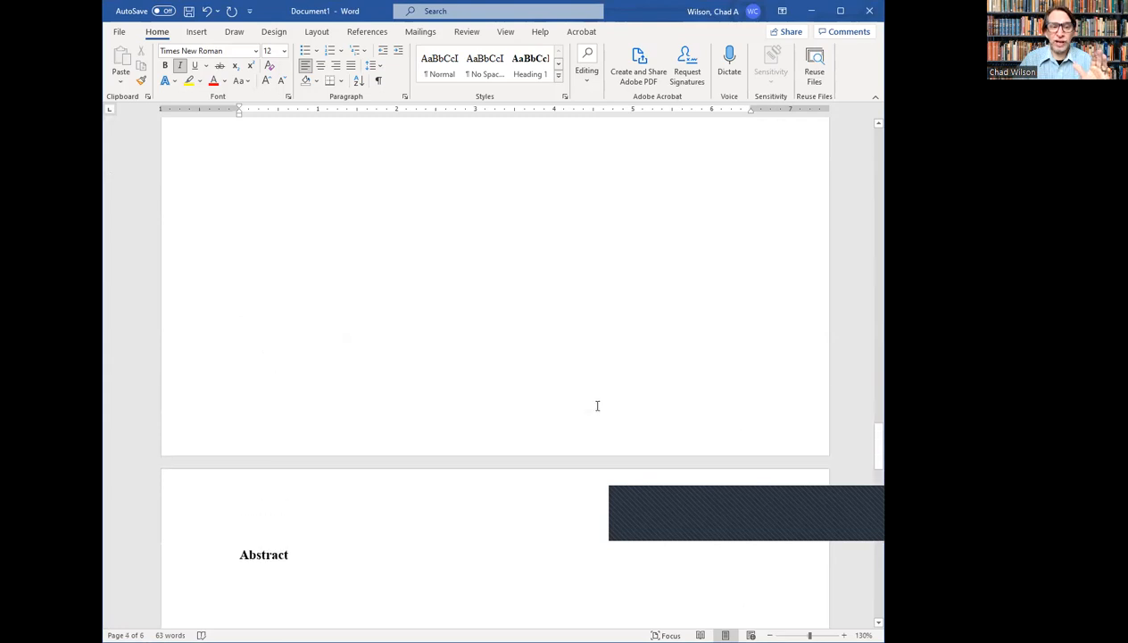
pyautogui.scroll(10, 597, 405)
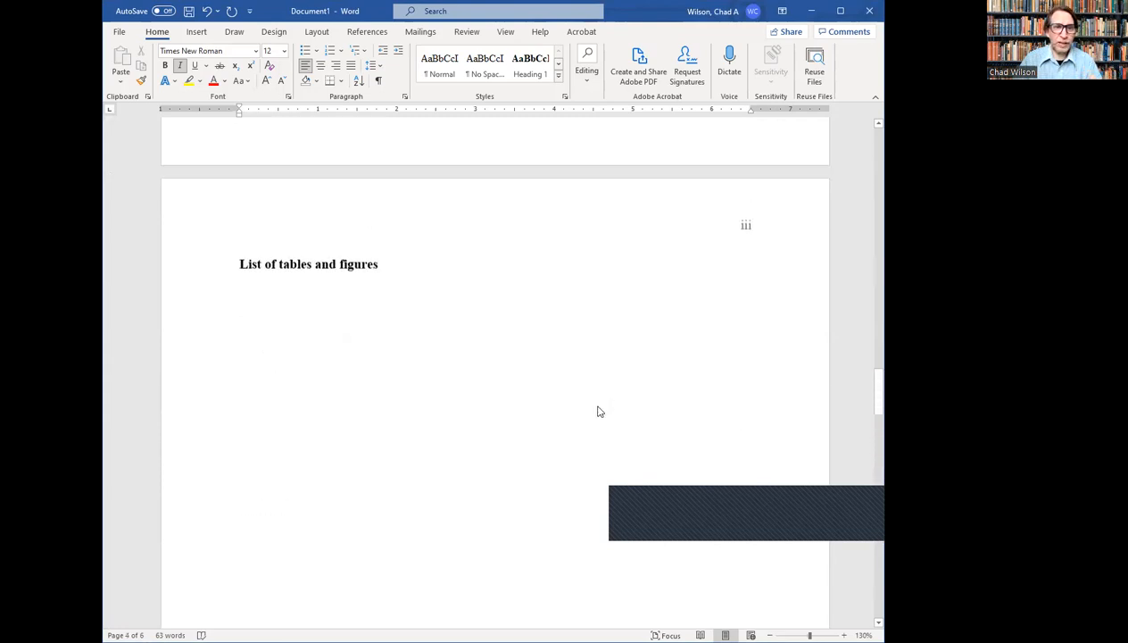
pyautogui.scroll(10, 603, 404)
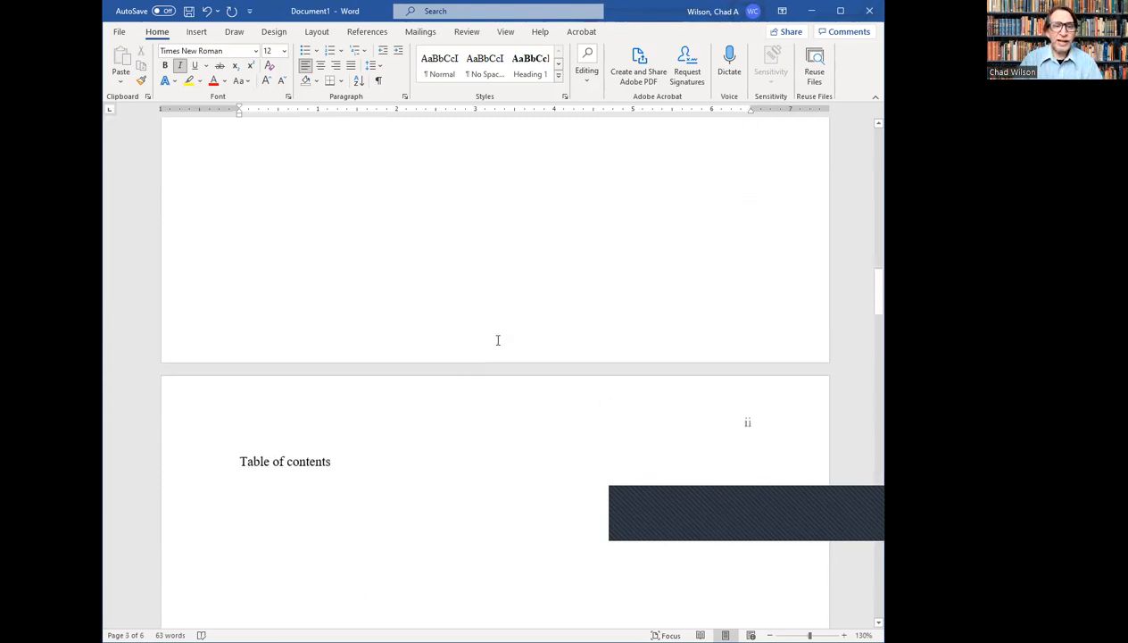
pyautogui.click(360, 472)
pyautogui.press('Return')
pyautogui.scroll(-3, 494, 456)
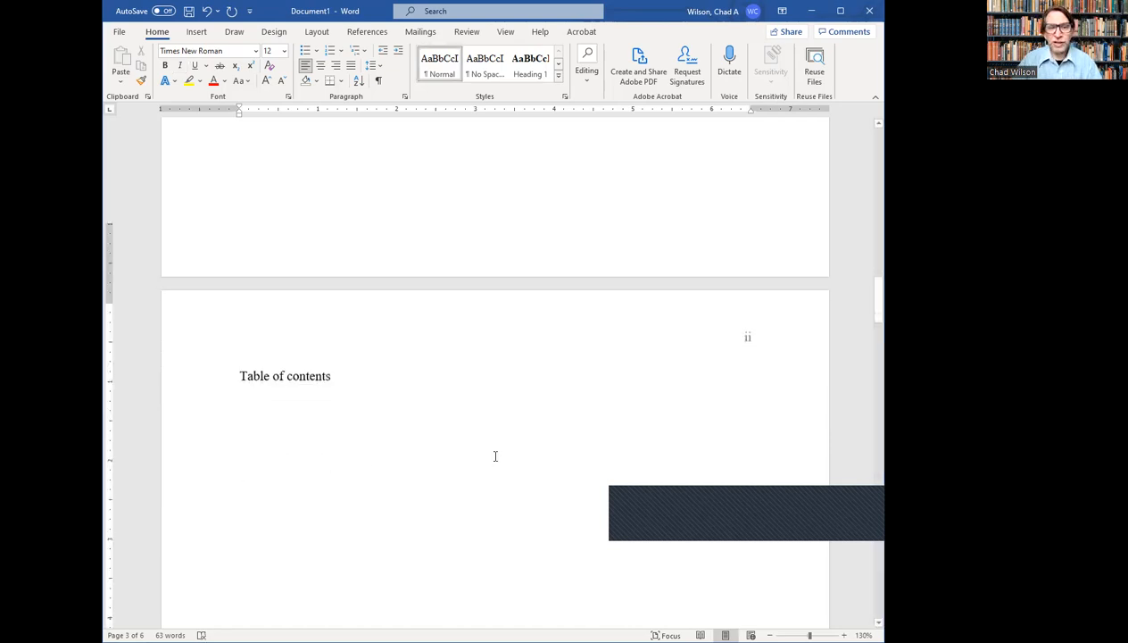
pyautogui.click(363, 32)
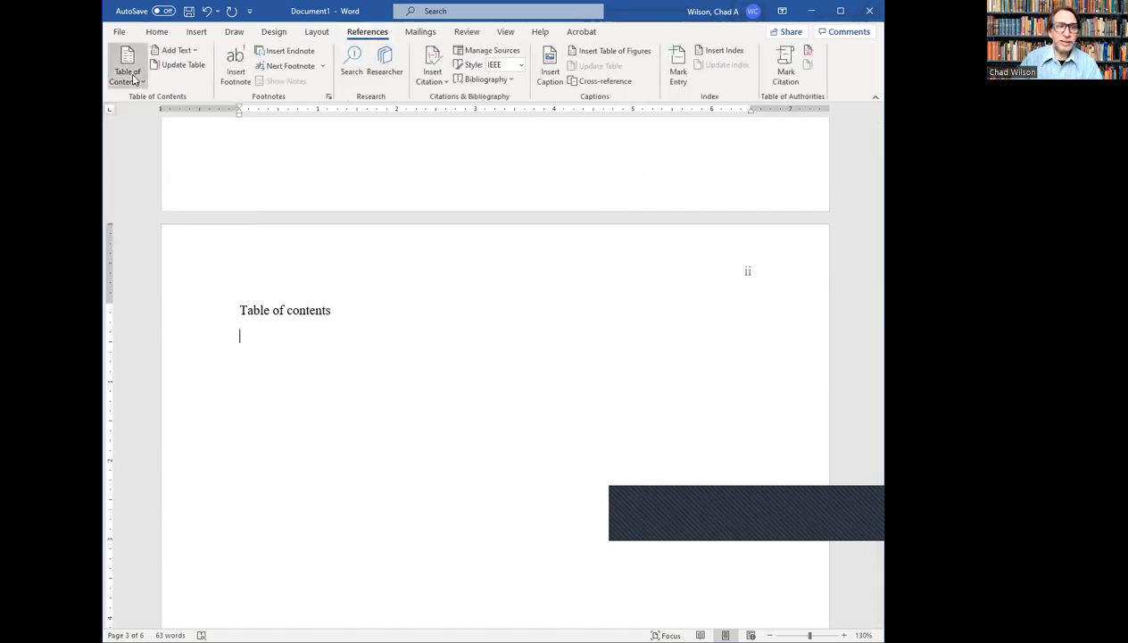
pyautogui.click(134, 80)
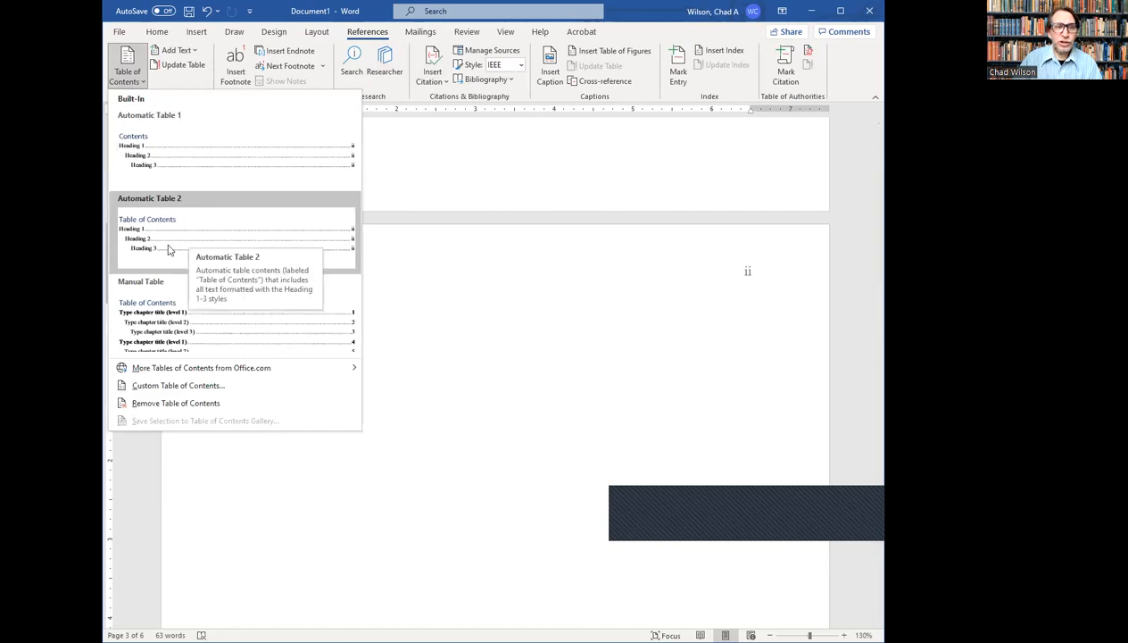
pyautogui.click(301, 259)
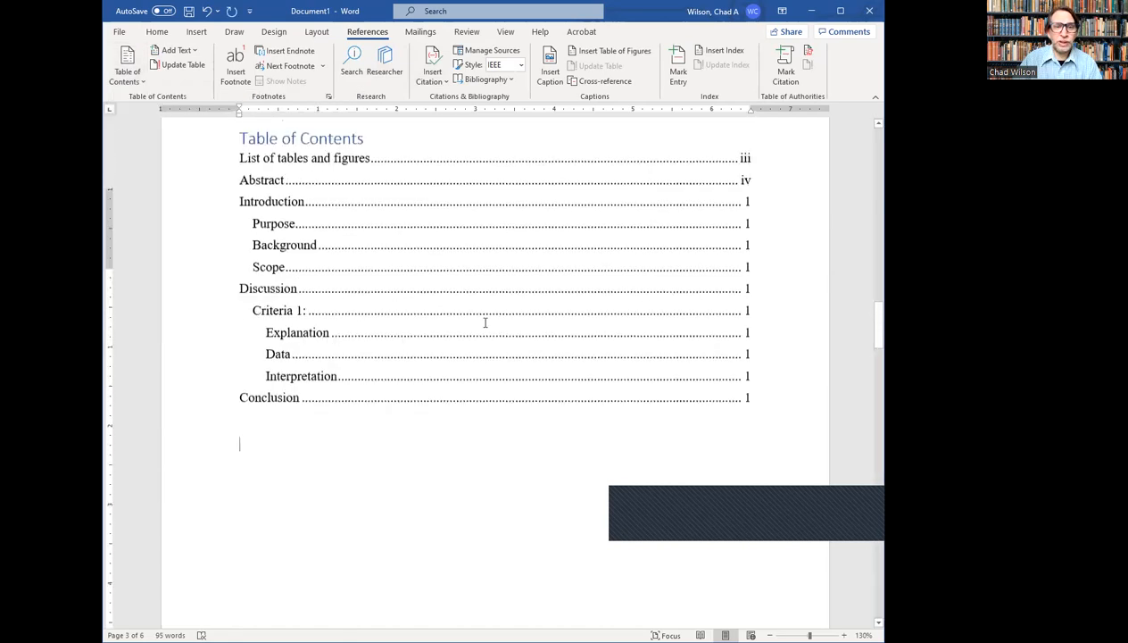
# Step: Delete the blue built-in "Table of Contents" title from inside the inserted table of contents
pyautogui.scroll(1, 562, 315)
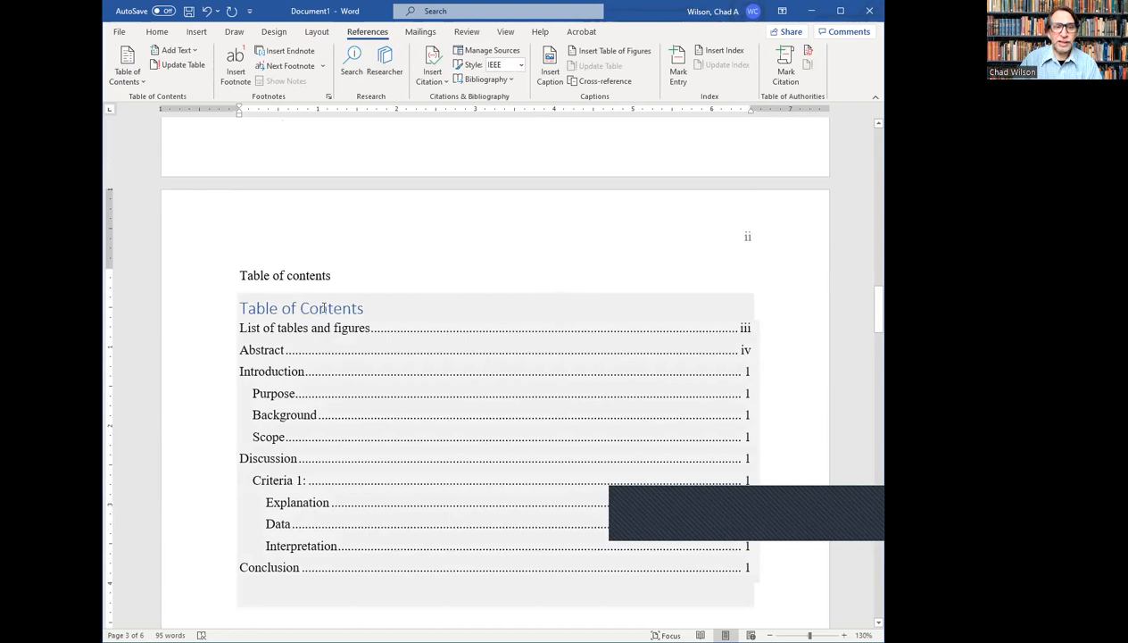
pyautogui.click(323, 307)
pyautogui.tripleClick(323, 307)
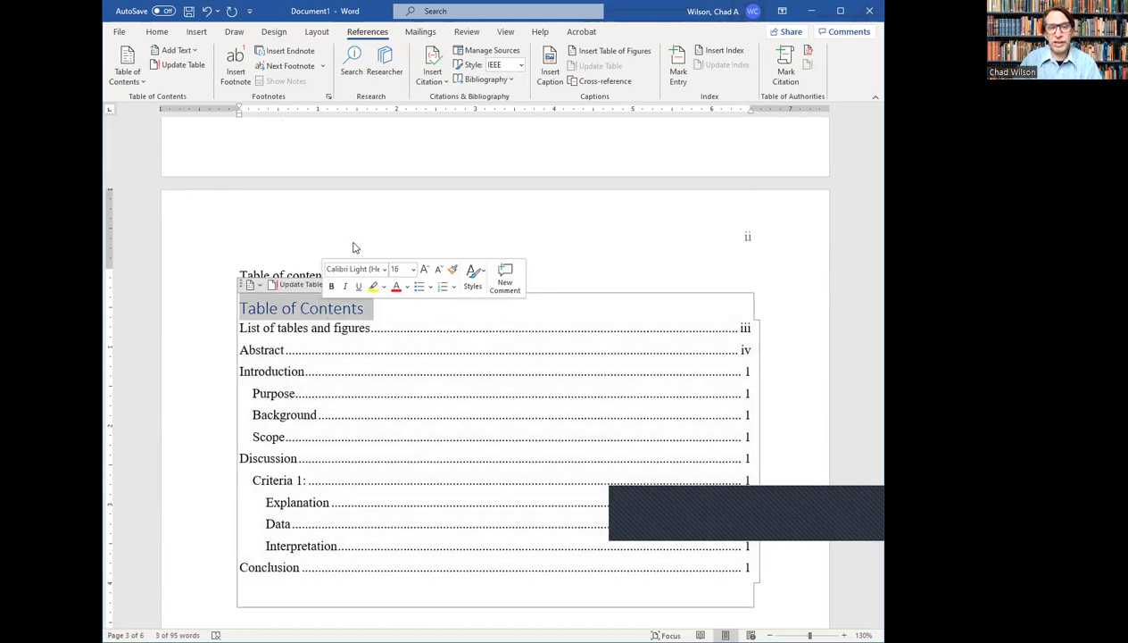
pyautogui.press('Delete')
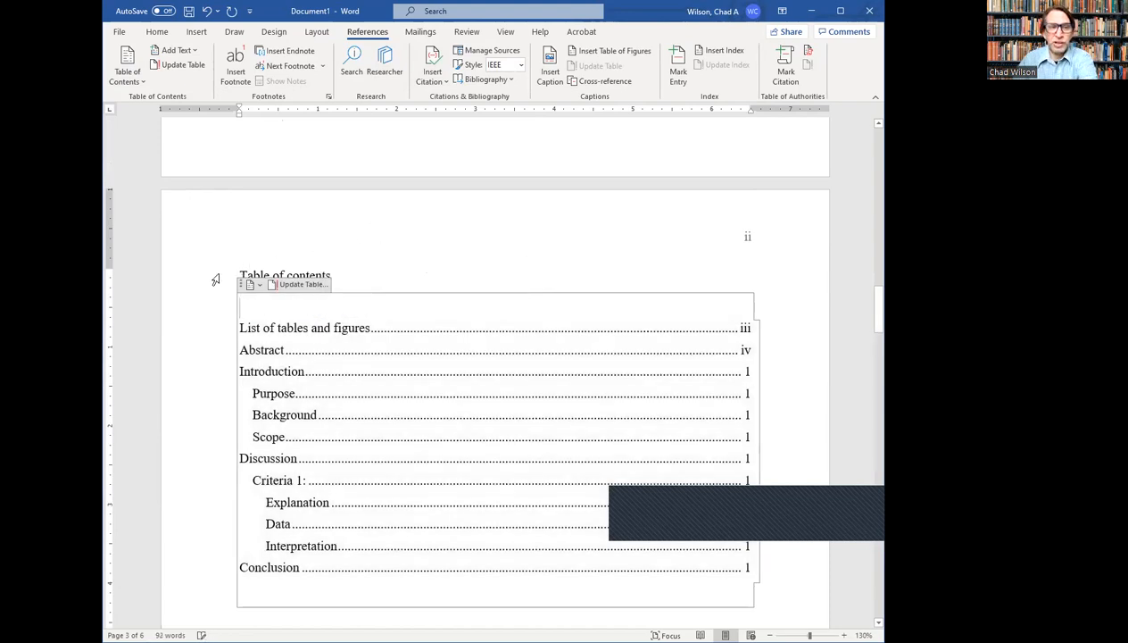
# Step: Center the "Table of contents" line above the inserted table
pyautogui.click(210, 279)
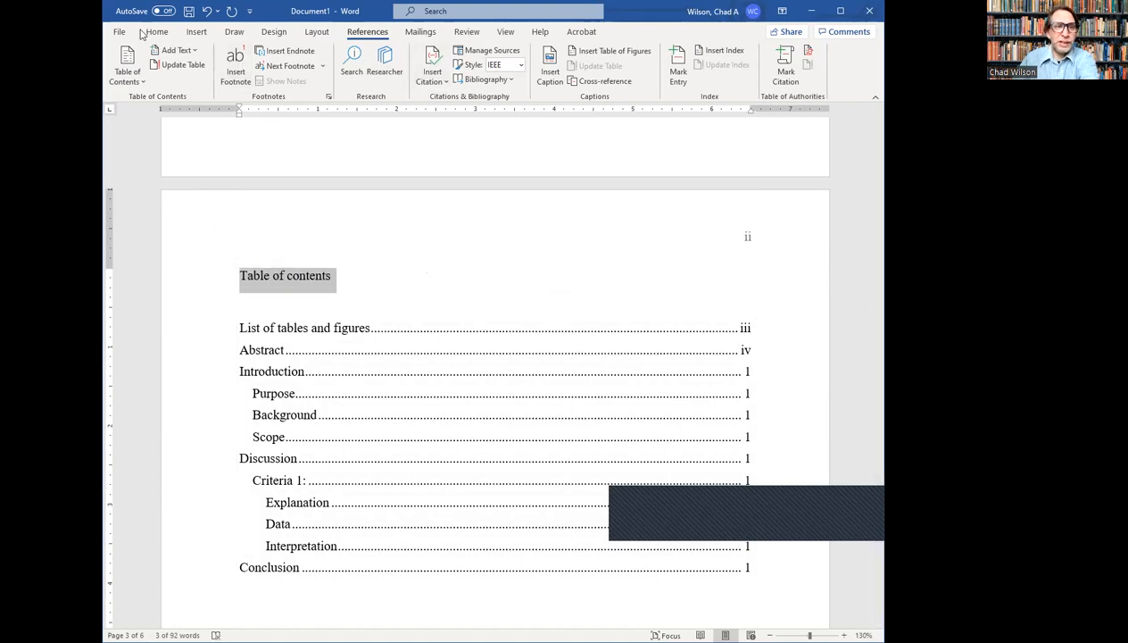
pyautogui.click(156, 33)
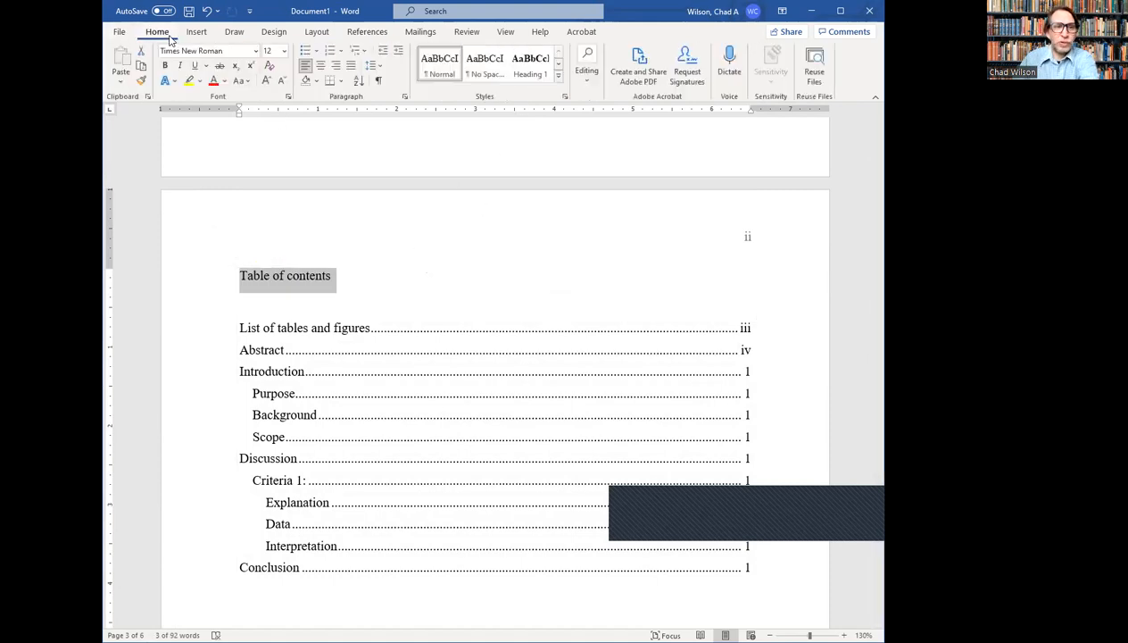
pyautogui.click(323, 68)
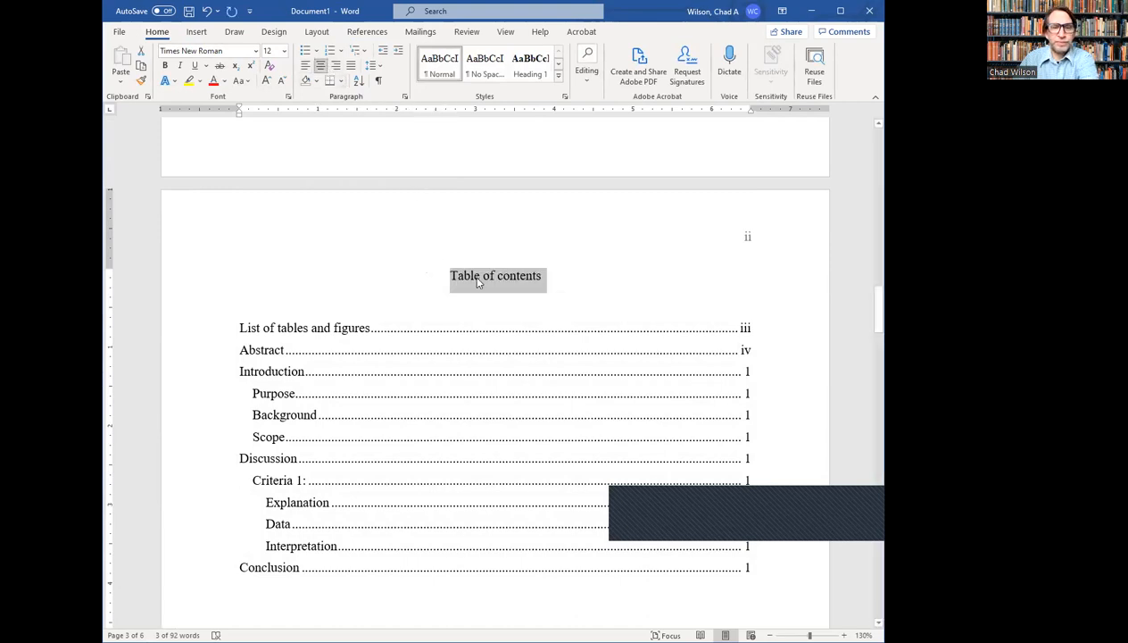
pyautogui.click(578, 287)
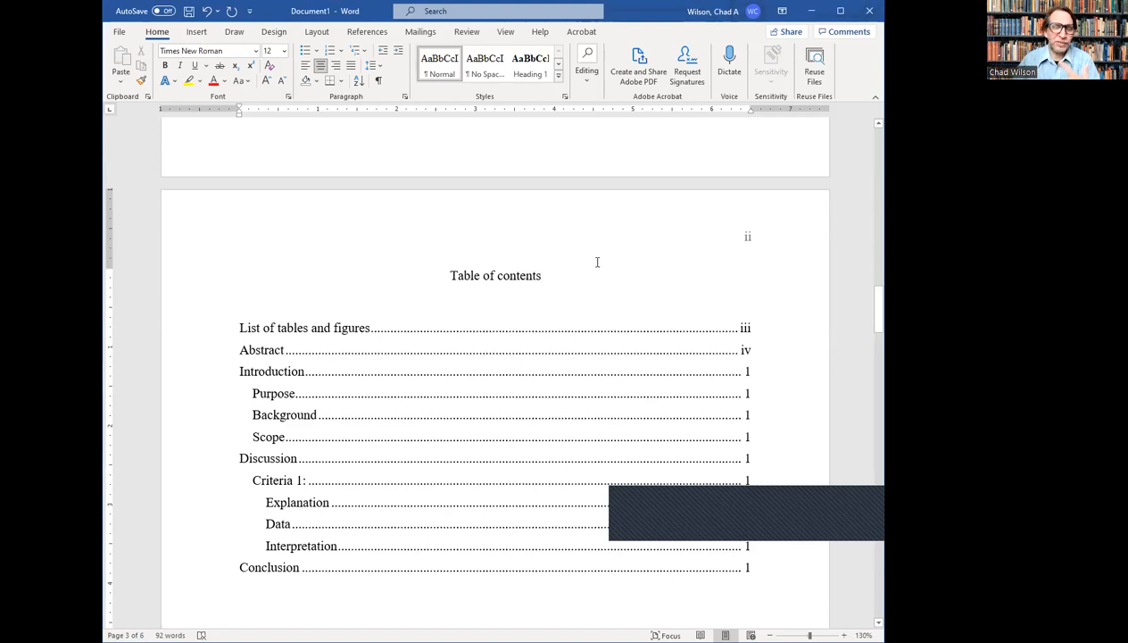
# Step: Add an empty paragraph directly below the "List of tables and figures" heading on page iii
pyautogui.scroll(-3, 773, 303)
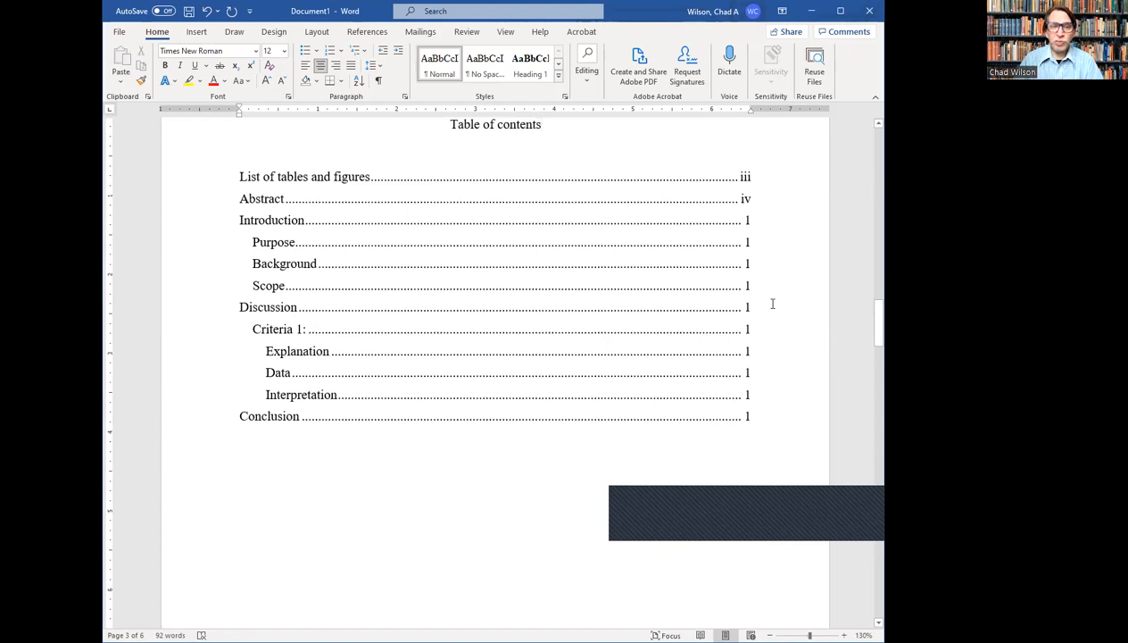
pyautogui.scroll(-15, 773, 303)
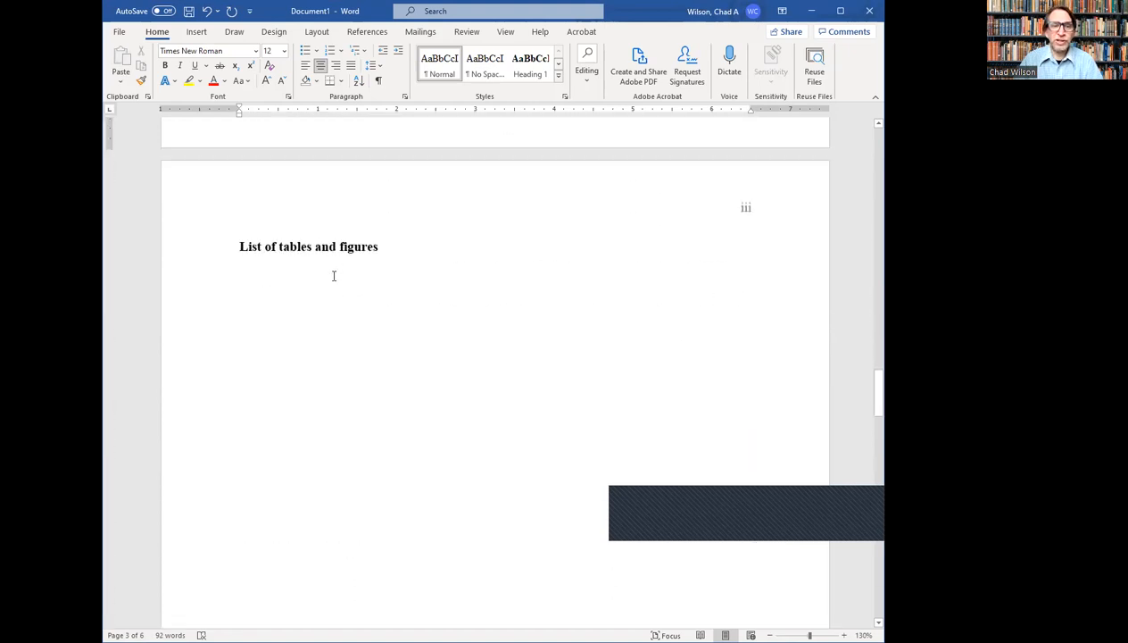
pyautogui.click(385, 260)
pyautogui.press('BackSpace')
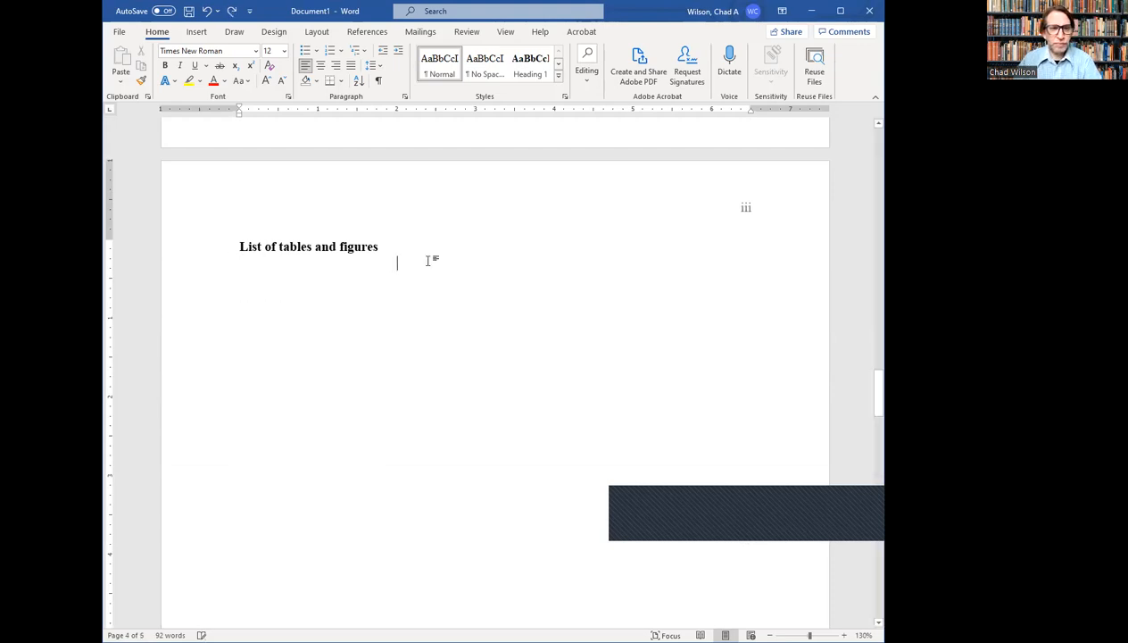
pyautogui.click(402, 249)
pyautogui.press('Return')
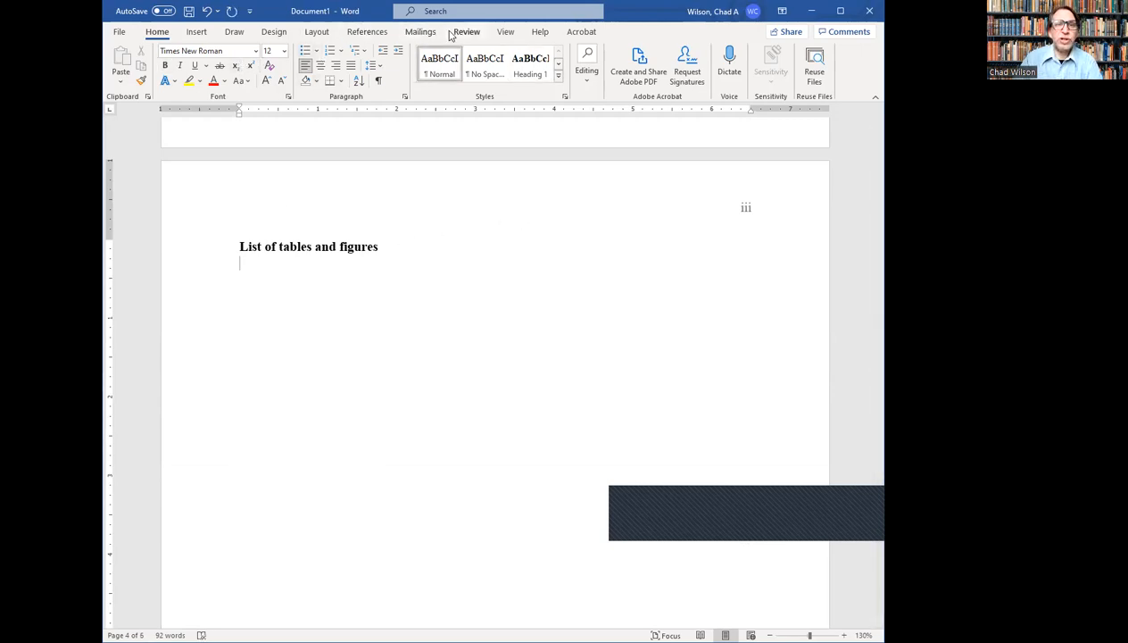
# Step: Insert a table of figures below the heading, with caption label (none) and entries built from the Caption style
pyautogui.click(379, 33)
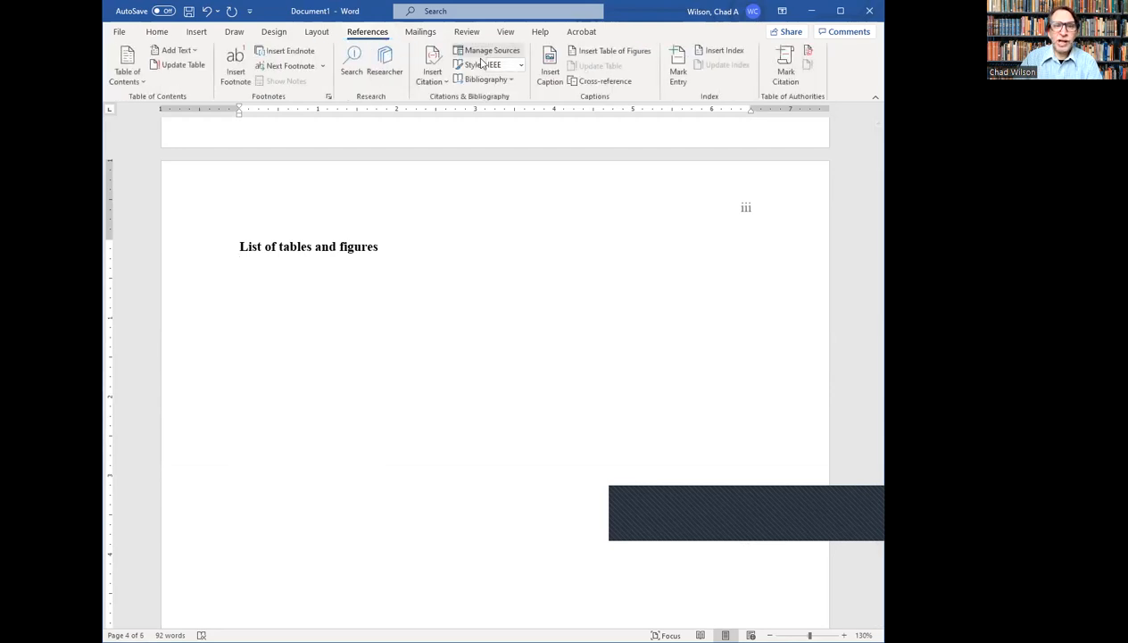
pyautogui.click(617, 54)
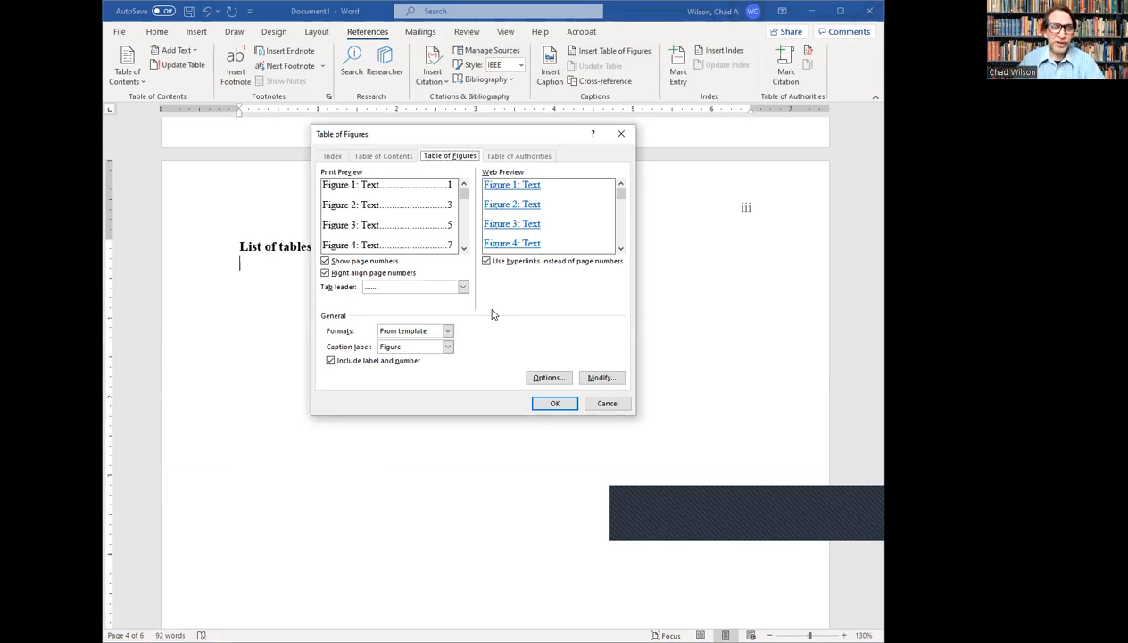
pyautogui.click(449, 350)
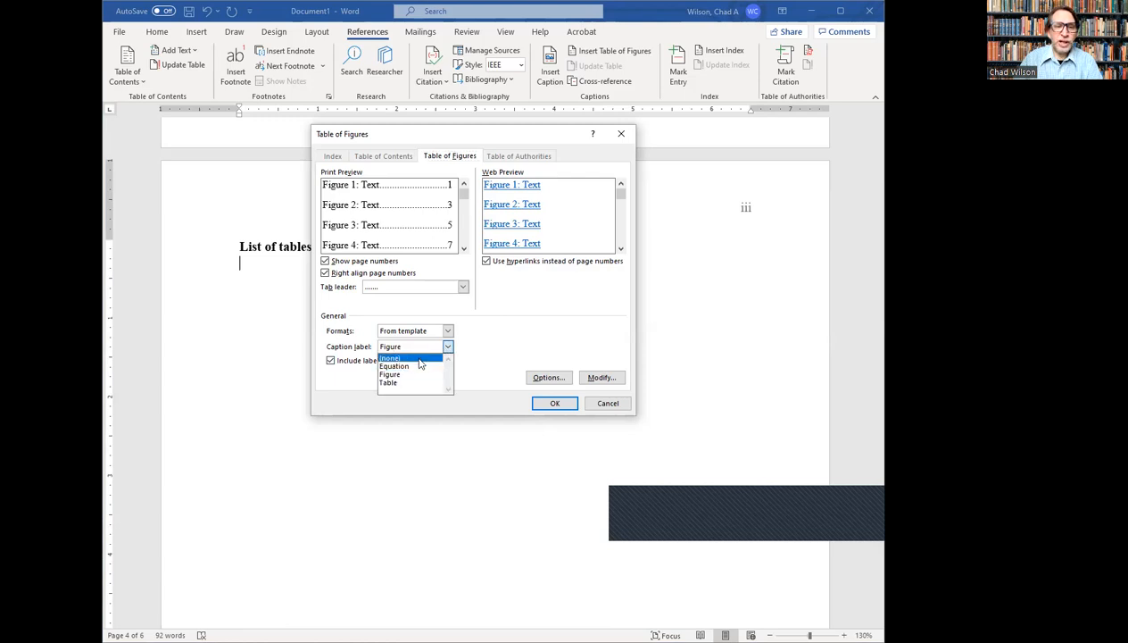
pyautogui.click(420, 359)
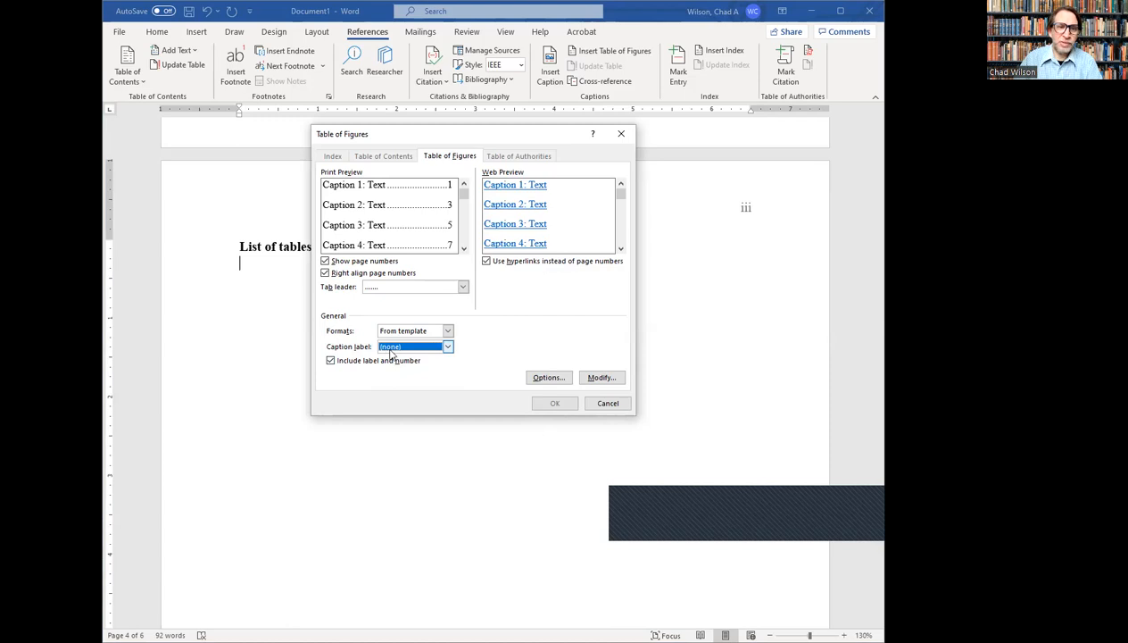
pyautogui.click(549, 378)
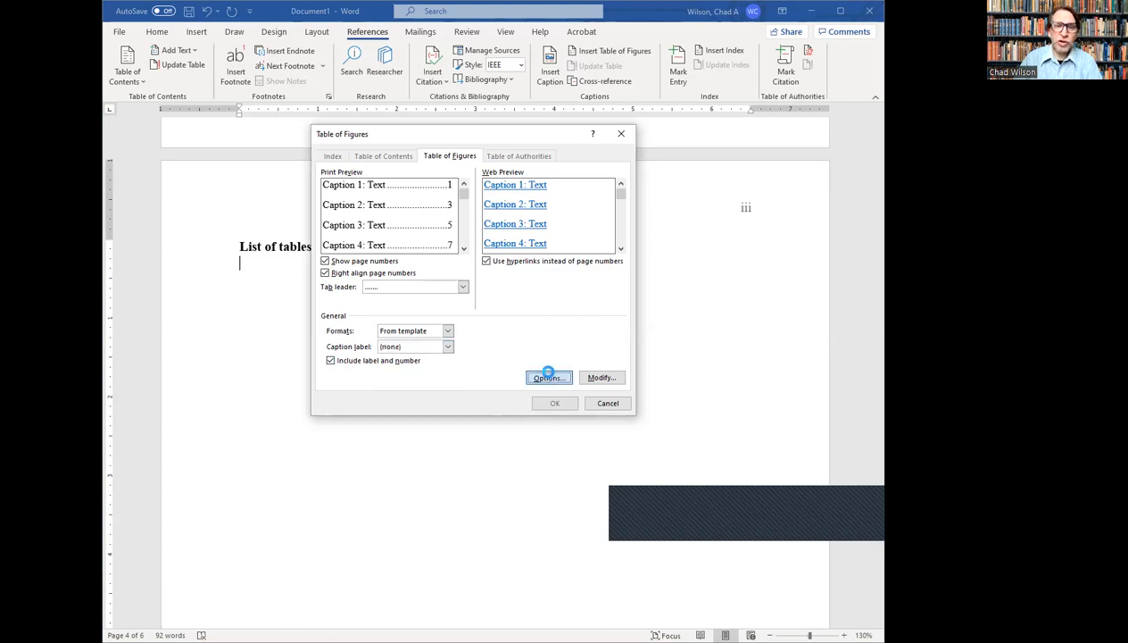
pyautogui.click(420, 299)
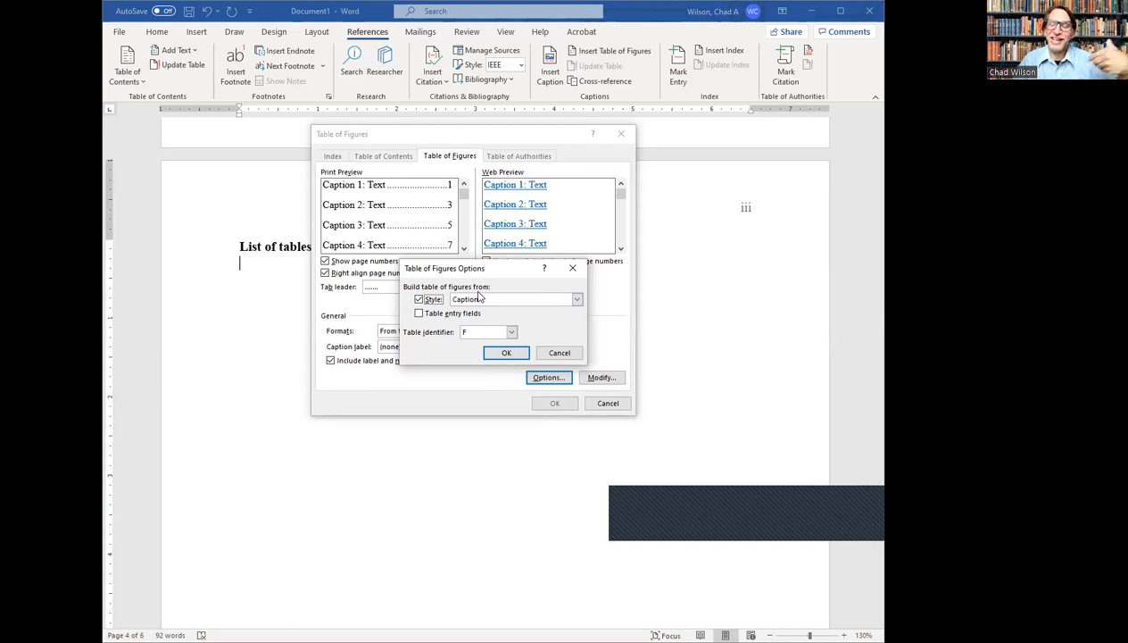
pyautogui.click(510, 351)
pyautogui.click(553, 404)
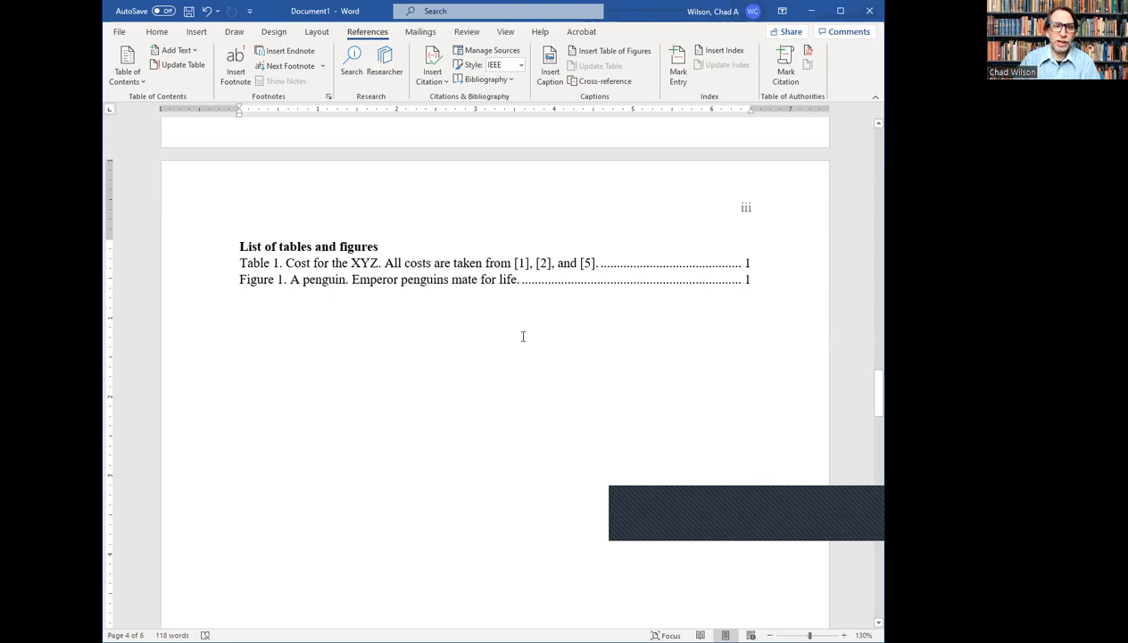
# Step: Update the entire table of contents on page ii, not only its page numbers
pyautogui.scroll(15, 524, 335)
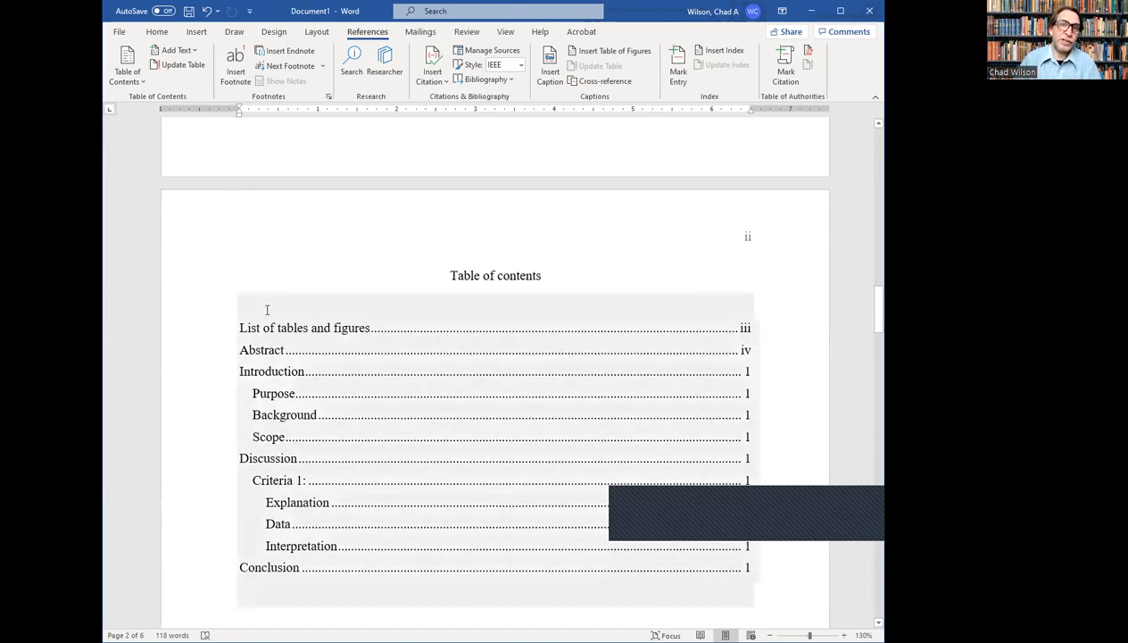
pyautogui.click(254, 308)
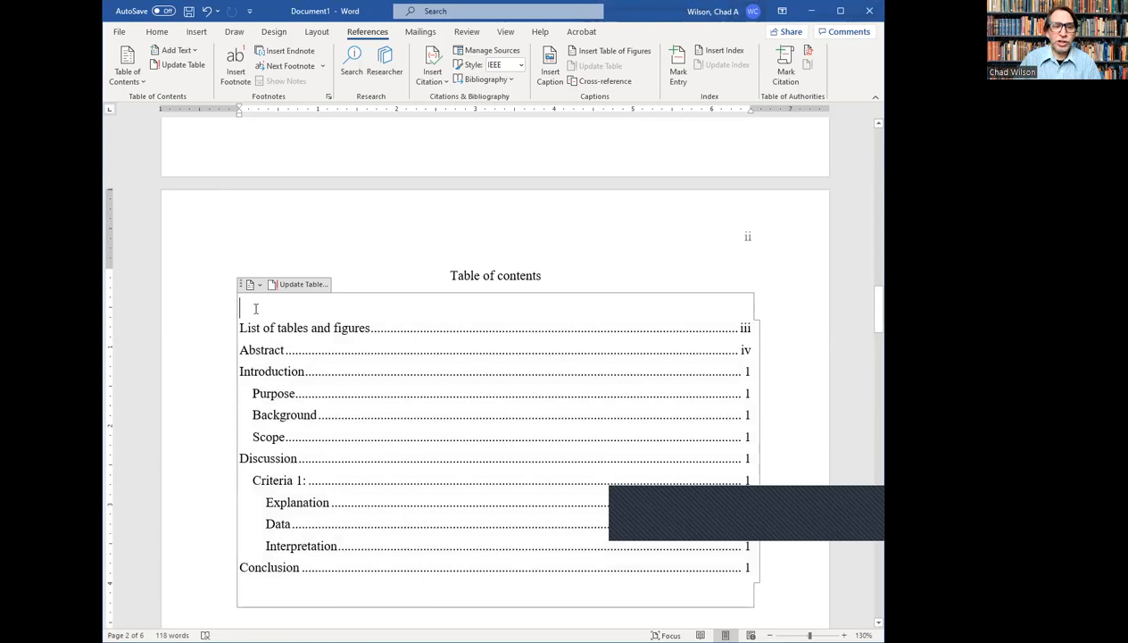
pyautogui.click(295, 284)
pyautogui.click(433, 326)
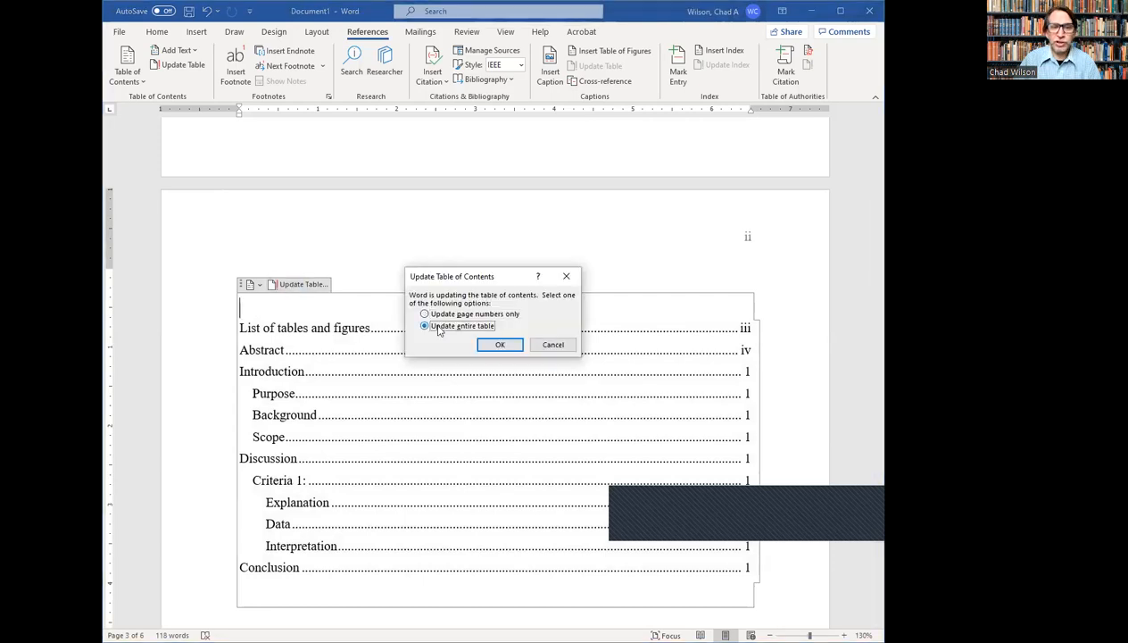
pyautogui.click(502, 345)
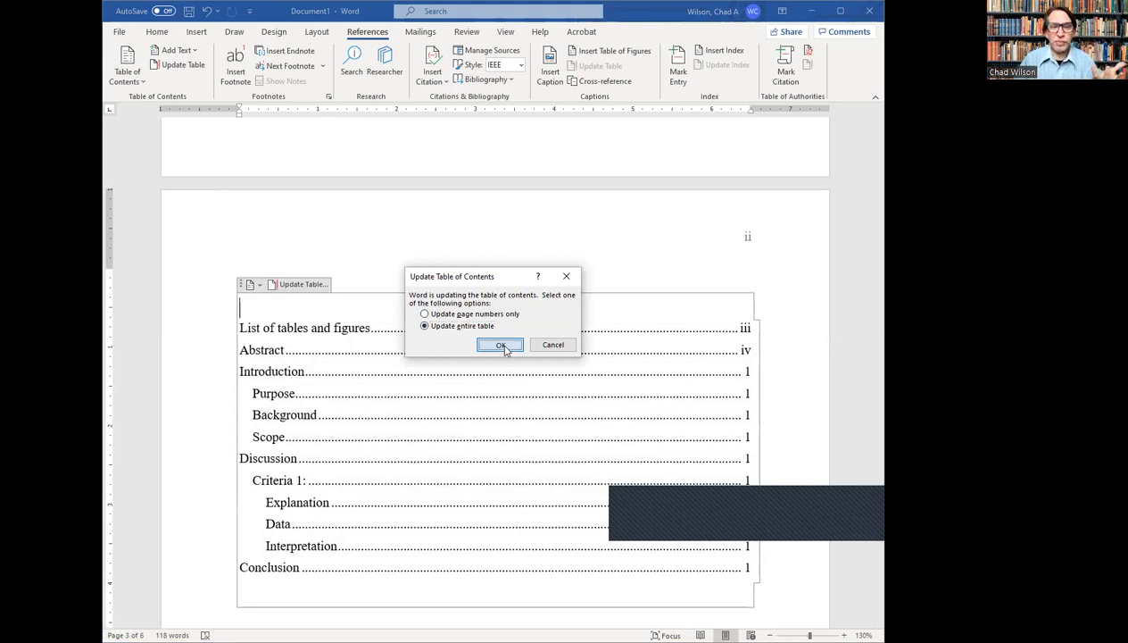